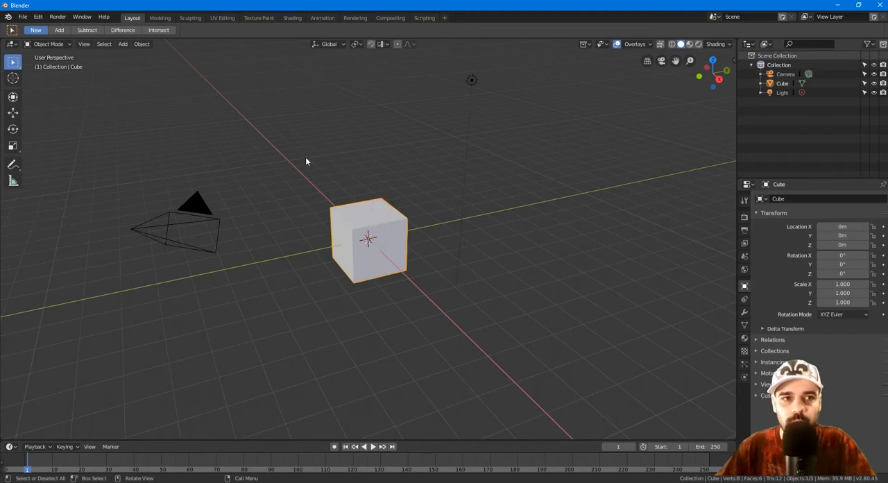
# Step: Toggle the cube between Edit Mode and Object Mode several times, finishing in Object Mode
pyautogui.click(68, 43)
pyautogui.click(54, 97)
pyautogui.press('Tab')
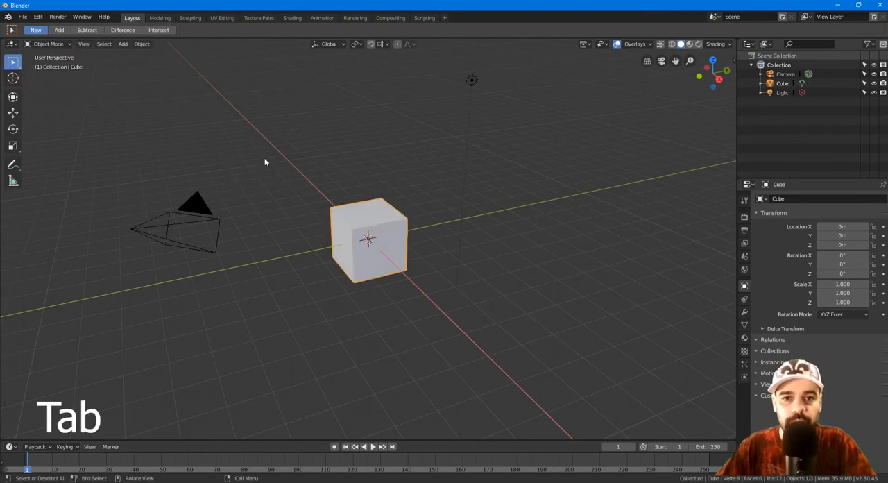
pyautogui.press('Tab')
pyautogui.press('Tab')
pyautogui.press('Tab')
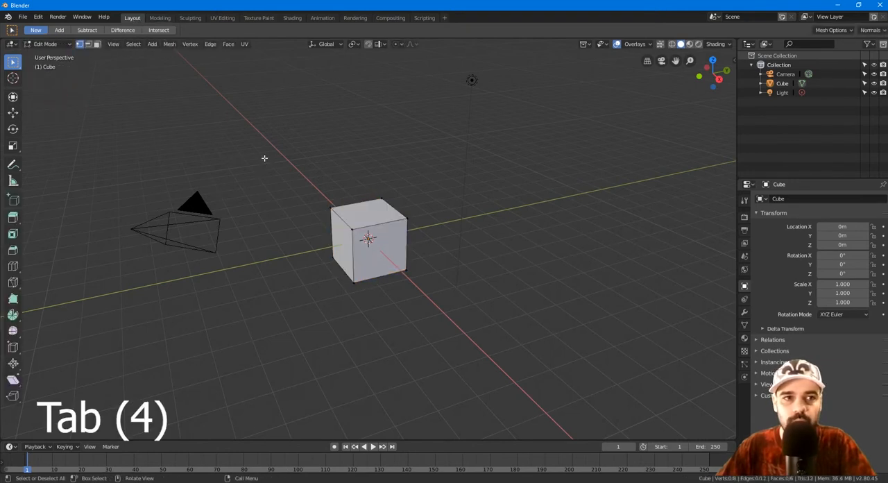
pyautogui.press('Tab')
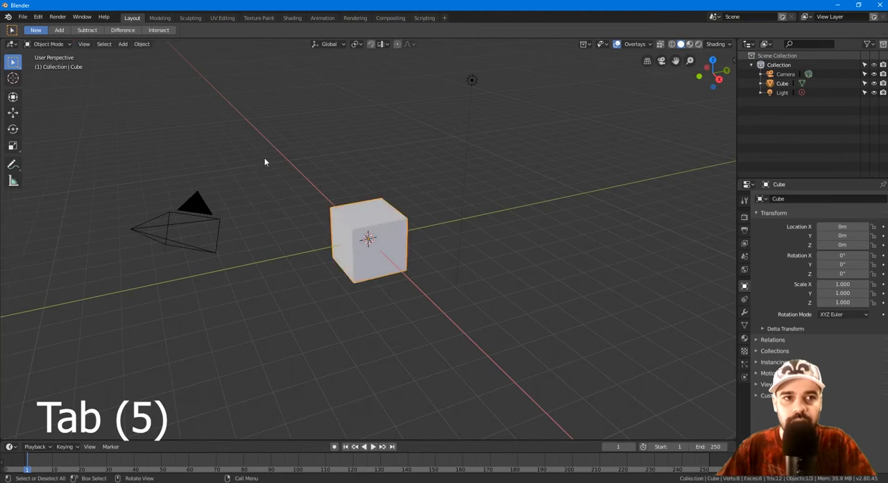
pyautogui.press('Tab')
pyautogui.press('Tab')
pyautogui.press('Tab')
pyautogui.click(61, 43)
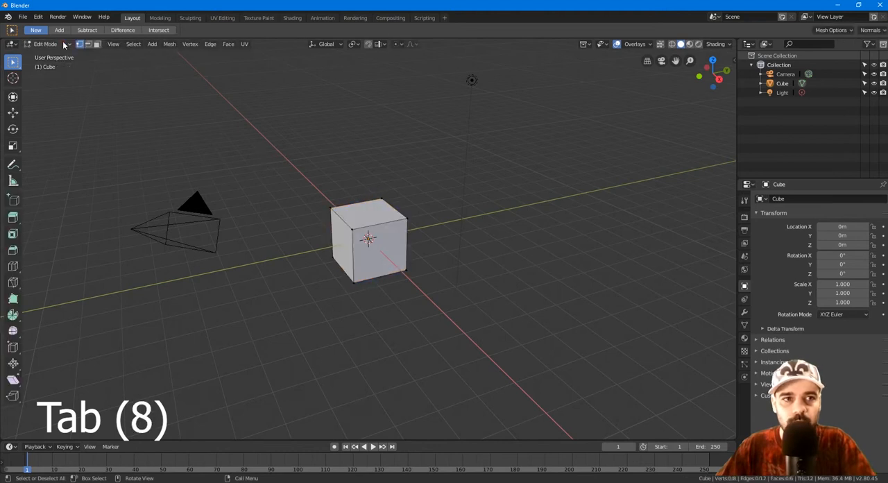
pyautogui.click(56, 107)
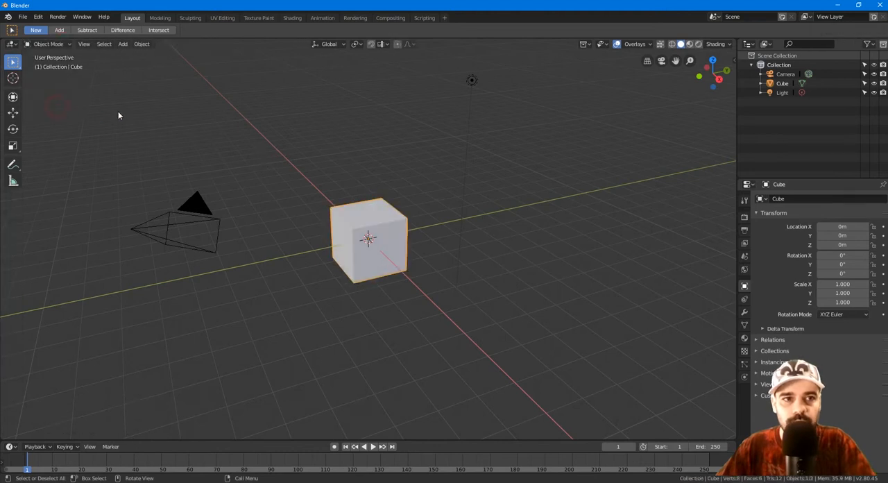
# Step: Compare the Layout, Modeling and Animation workspaces with the cube deselected in Layout, finishing in the Modeling workspace
pyautogui.click(161, 18)
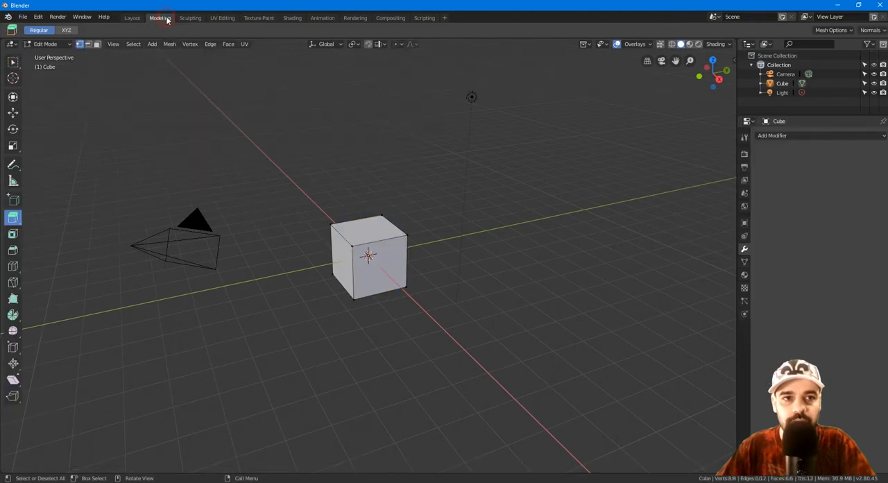
pyautogui.click(133, 18)
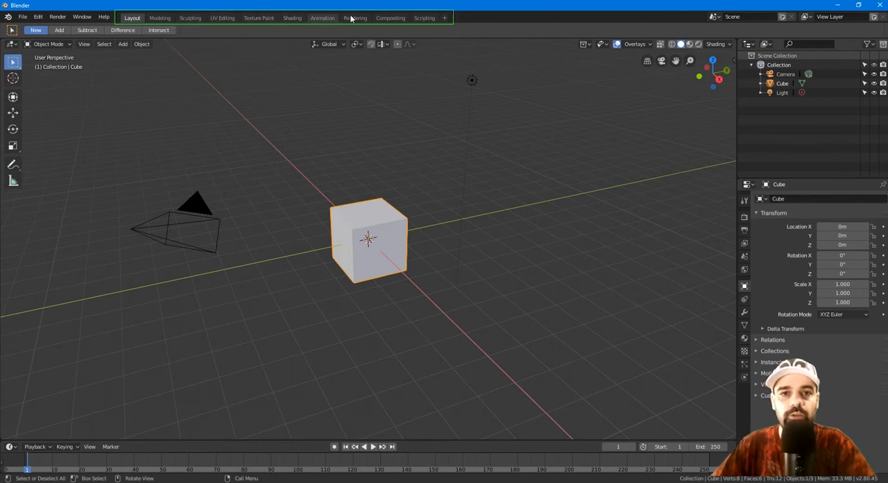
pyautogui.click(313, 110)
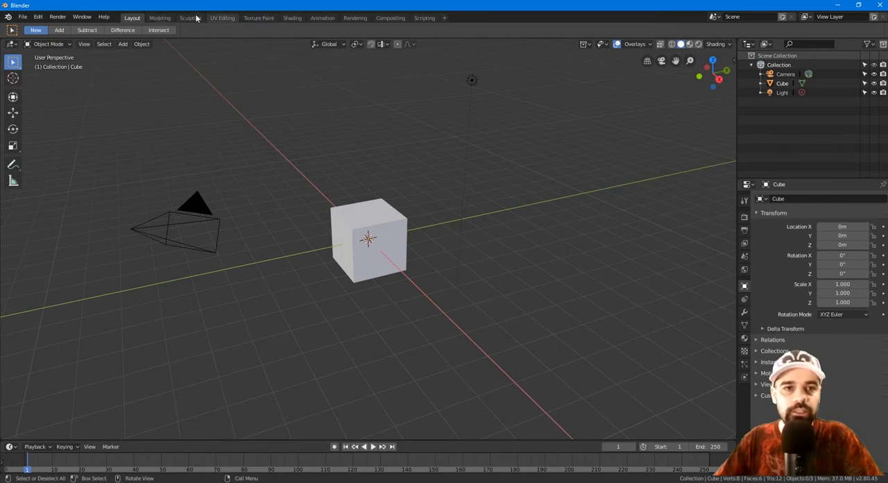
pyautogui.click(164, 18)
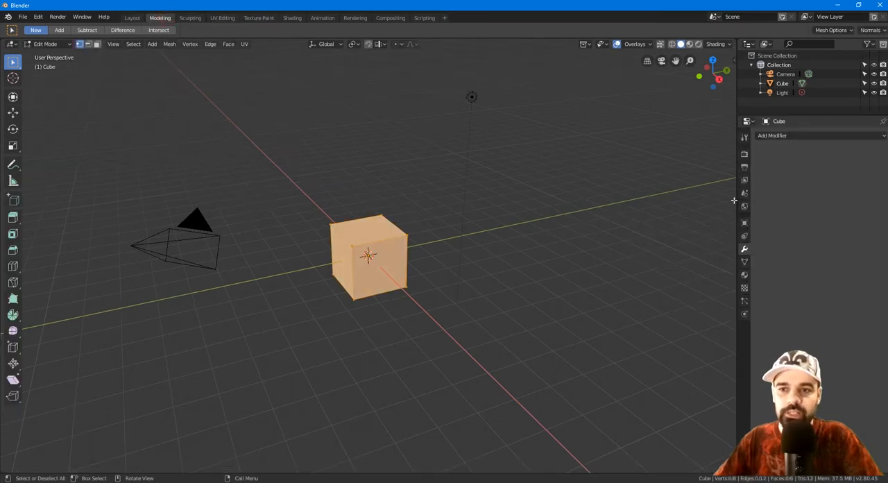
pyautogui.click(322, 19)
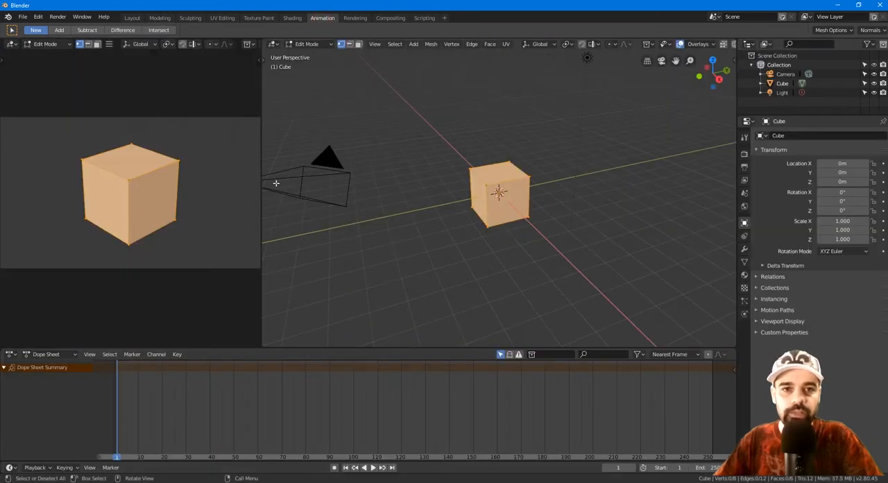
pyautogui.click(160, 18)
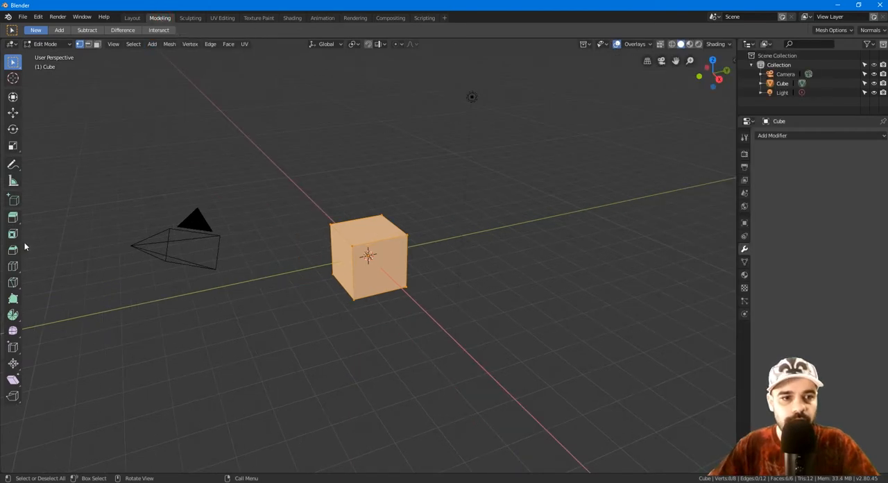
# Step: Widen the toolbar to show the tool names, and collapse it back to icons only
pyautogui.moveTo(26, 238); pyautogui.dragTo(83, 236)
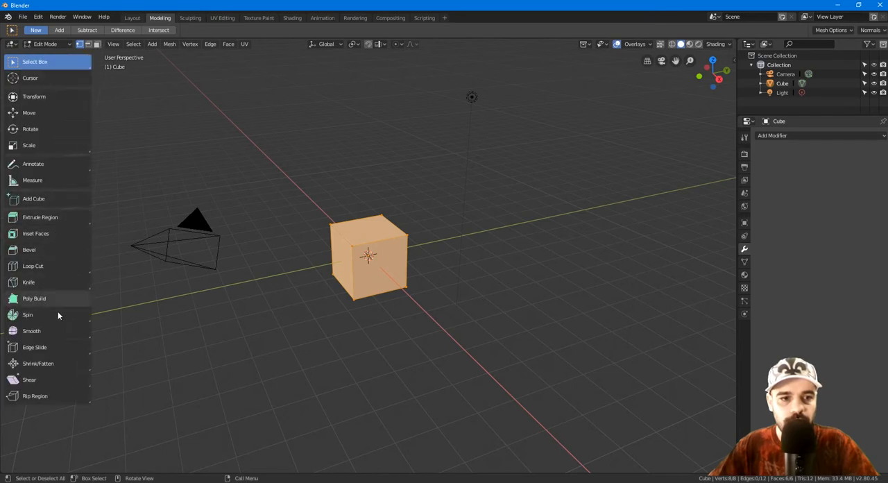
pyautogui.moveTo(89, 244); pyautogui.dragTo(42, 137)
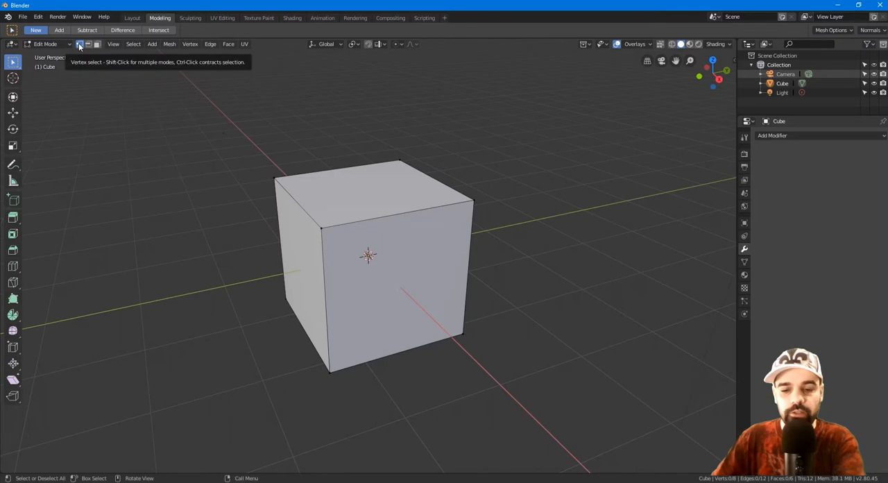
# Step: Select single corner vertices of the cube, and extend the selection to the vertices of the top and front faces
pyautogui.click(320, 228)
pyautogui.click(276, 178)
pyautogui.click(398, 160)
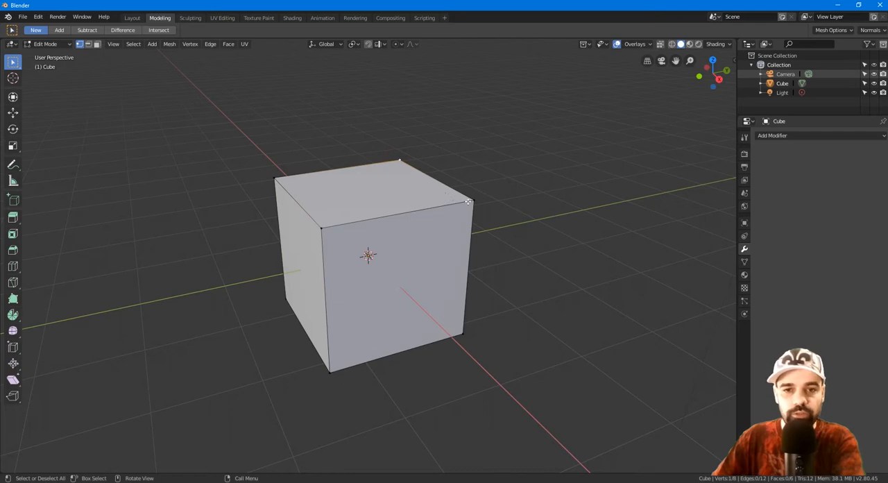
pyautogui.keyDown('shift'); pyautogui.click(469, 201); pyautogui.keyUp('shift')
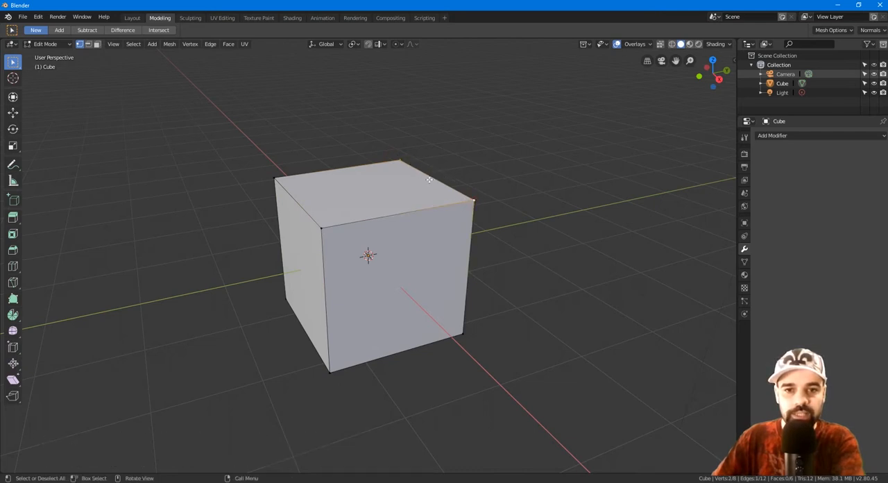
pyautogui.keyDown('shift'); pyautogui.click(322, 226); pyautogui.keyUp('shift')
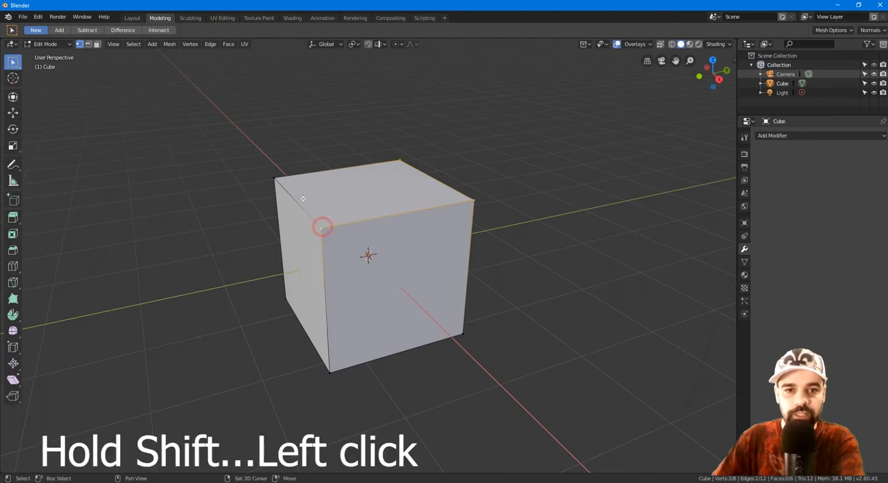
pyautogui.keyDown('shift'); pyautogui.click(276, 179); pyautogui.keyUp('shift')
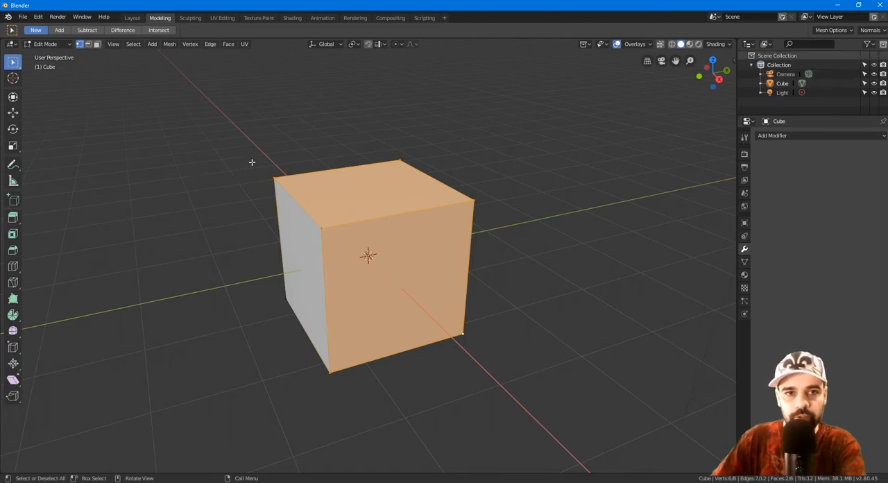
# Step: Switch to face selection and scale up the cube's top face so the sides flare outward
pyautogui.press('3')
pyautogui.click(368, 191)
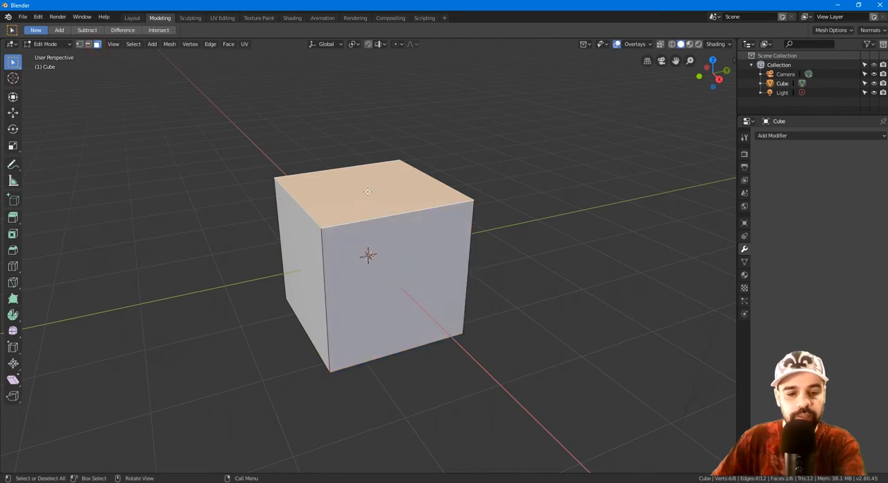
pyautogui.press('s')
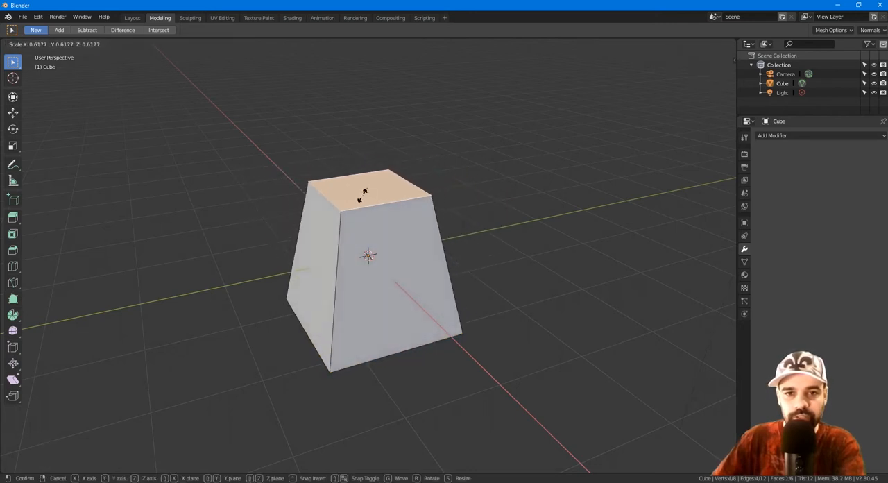
pyautogui.click(418, 250)
# Step: Move the front face outward to lengthen the block, and rotate that face slightly
pyautogui.click(416, 250)
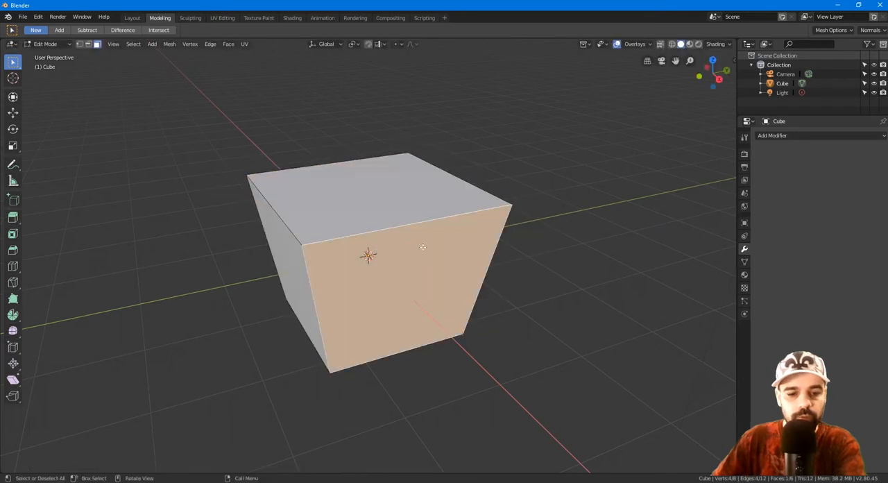
pyautogui.press('g')
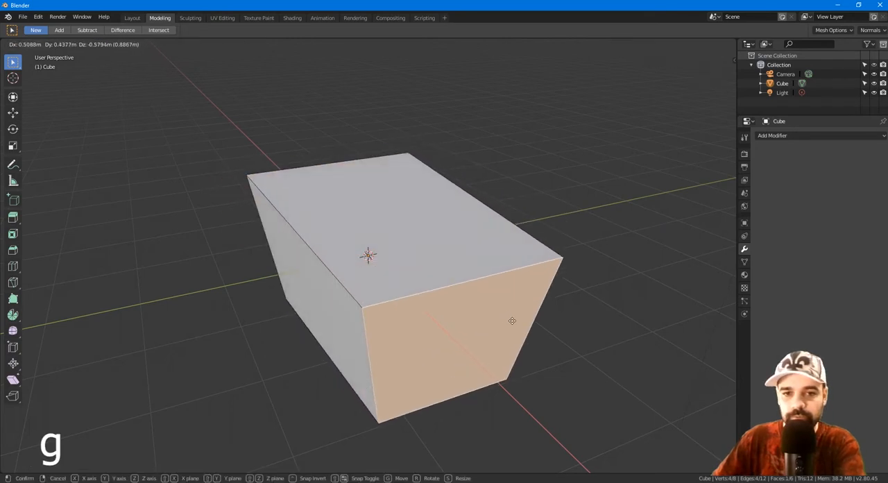
pyautogui.click(522, 295)
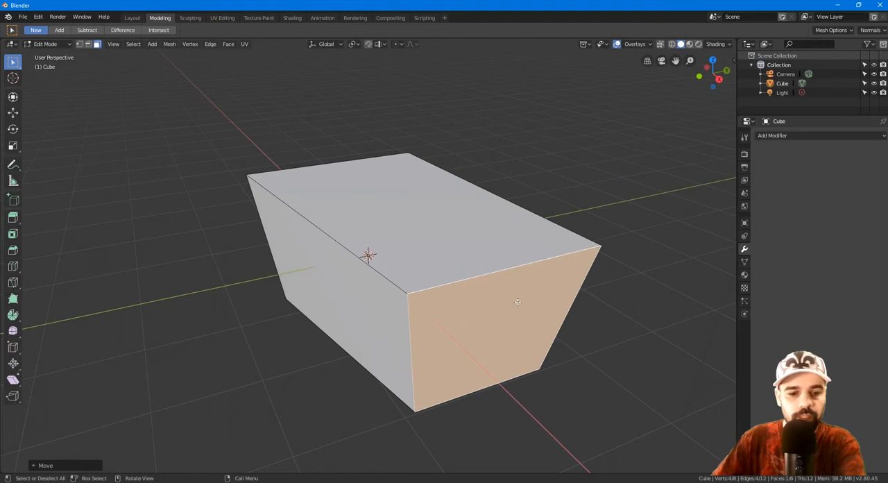
pyautogui.press('r')
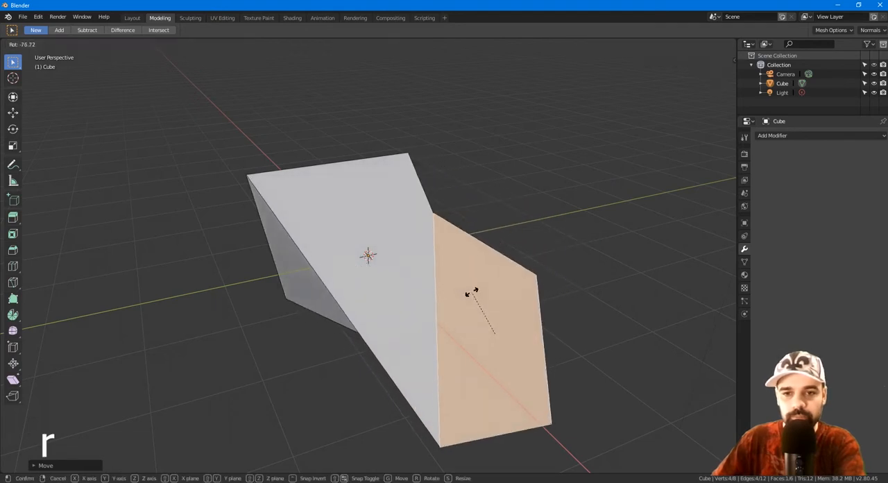
pyautogui.click(534, 288)
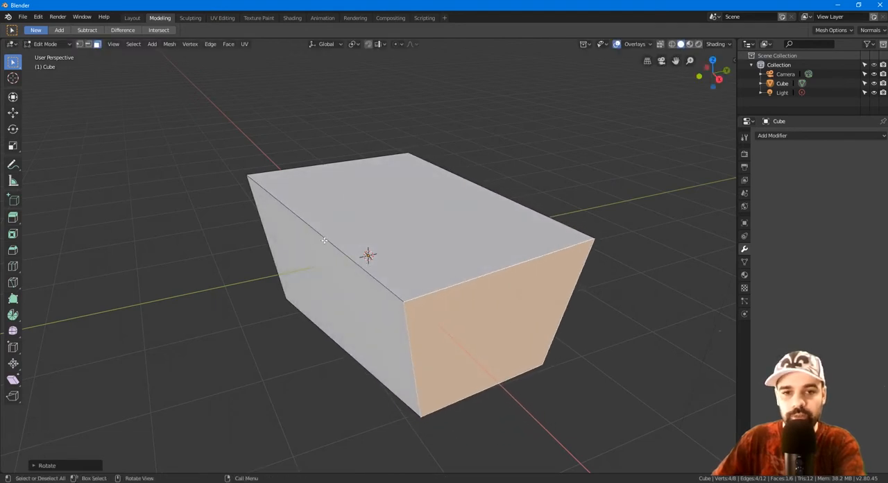
# Step: Switch to edge selection and raise the long upper edge beside the 3D cursor along the global Z axis
pyautogui.click(88, 43)
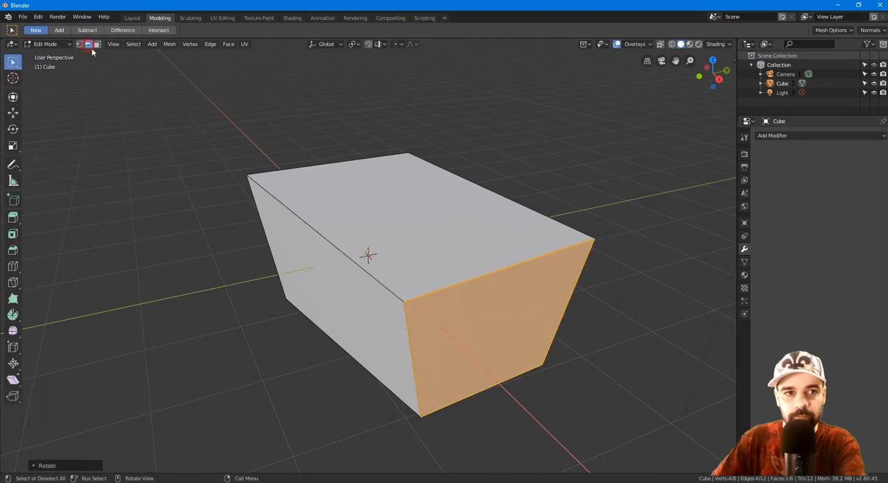
pyautogui.click(320, 233)
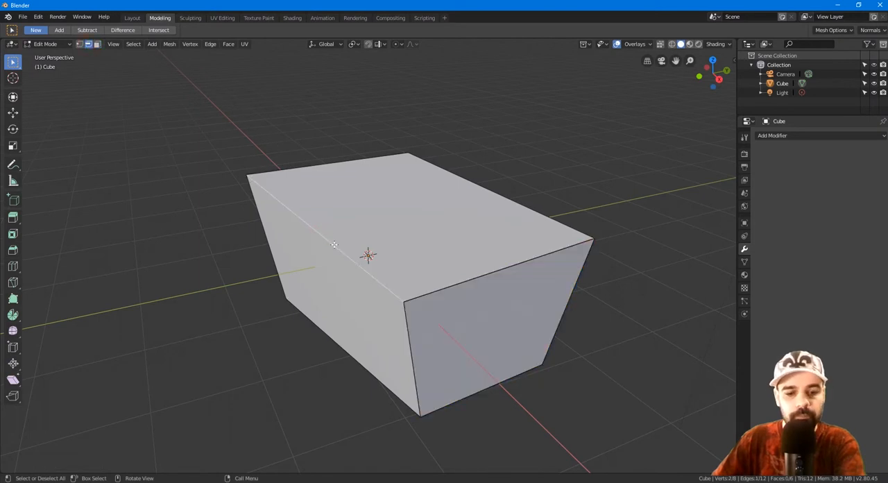
pyautogui.press('g')
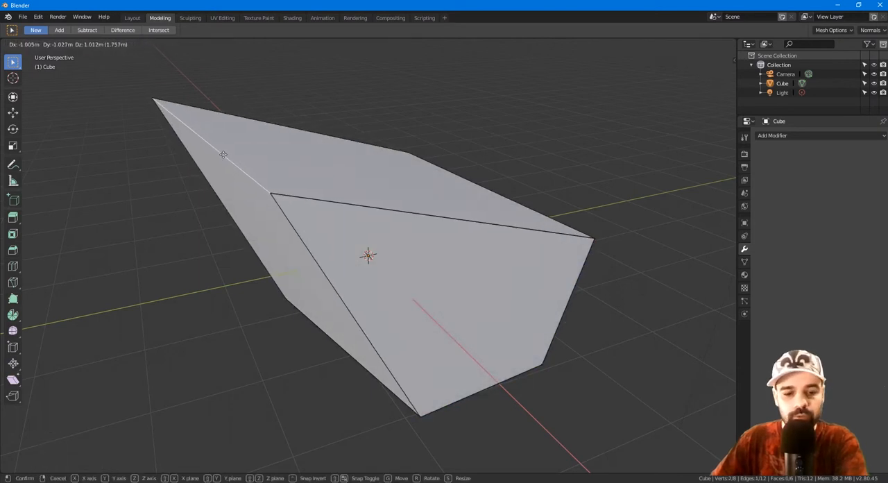
pyautogui.press('x')
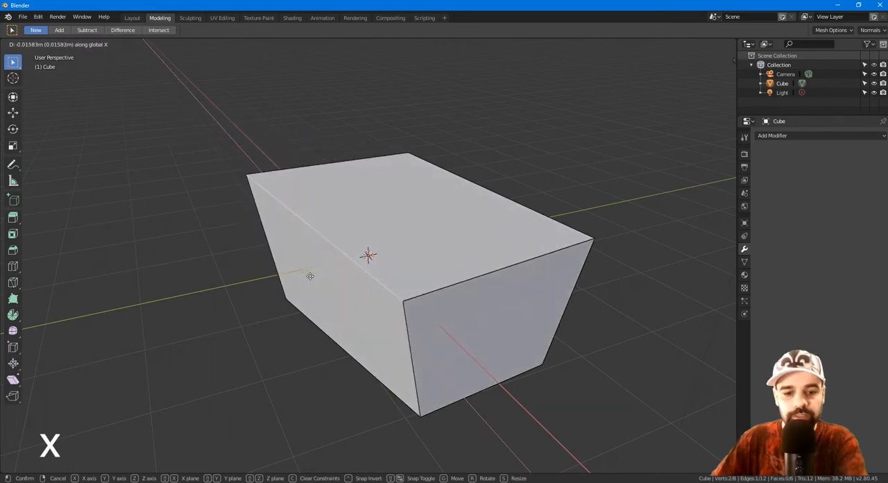
pyautogui.press('y')
pyautogui.press('z')
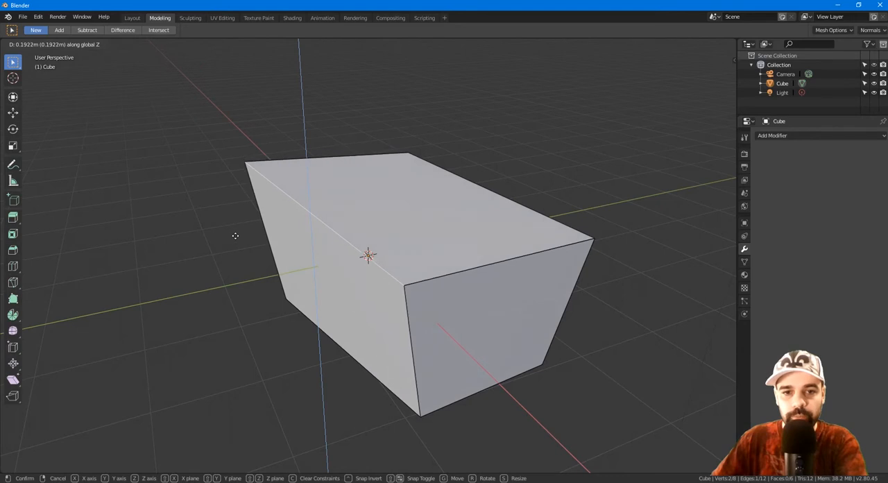
pyautogui.click(242, 152)
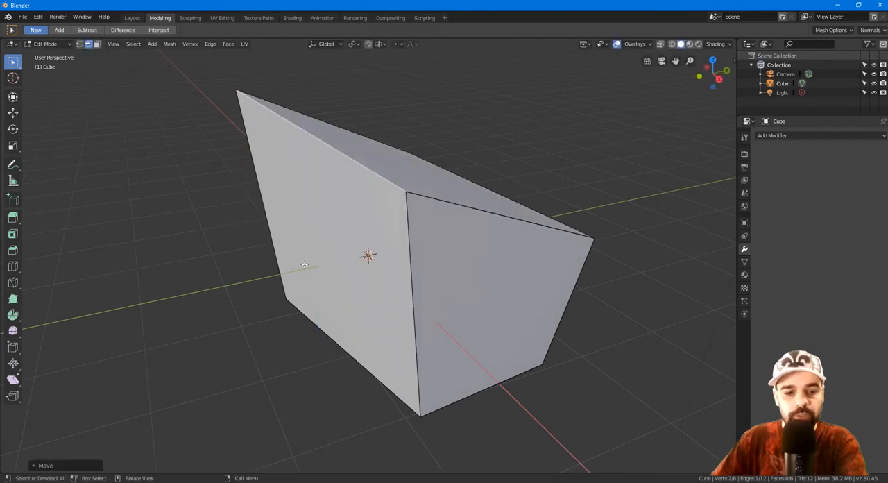
# Step: Switch to vertex selection and move the near corner vertex of the raised edge upward
pyautogui.click(79, 45)
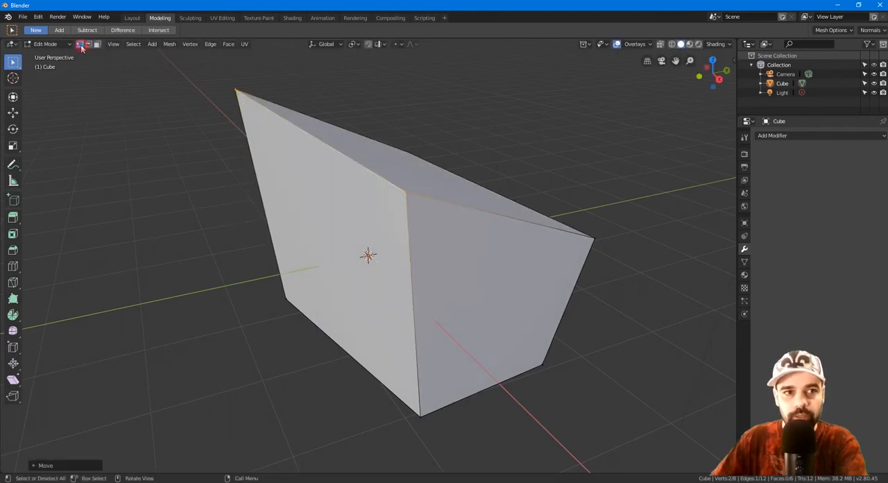
pyautogui.click(88, 44)
pyautogui.press('3')
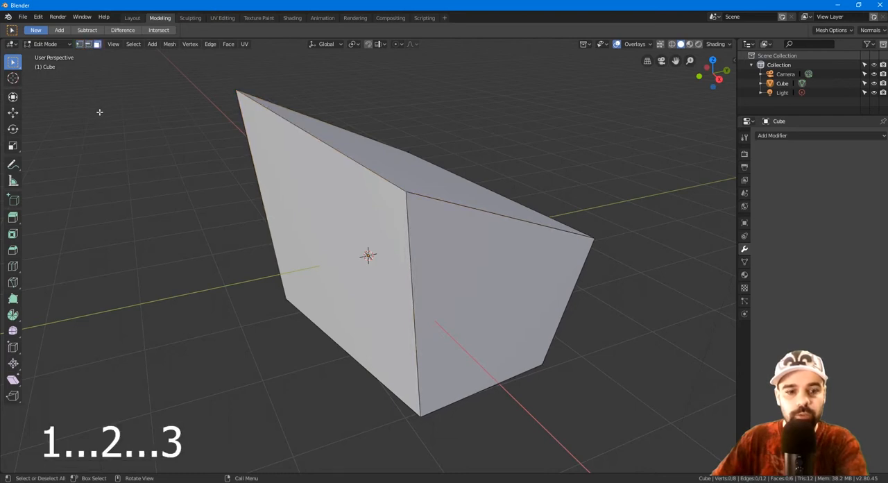
pyautogui.press('1')
pyautogui.click(406, 194)
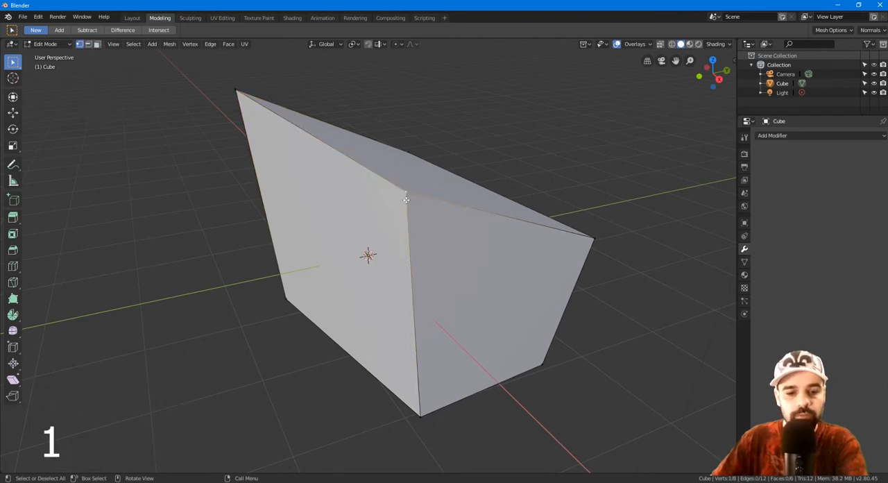
pyautogui.press('g')
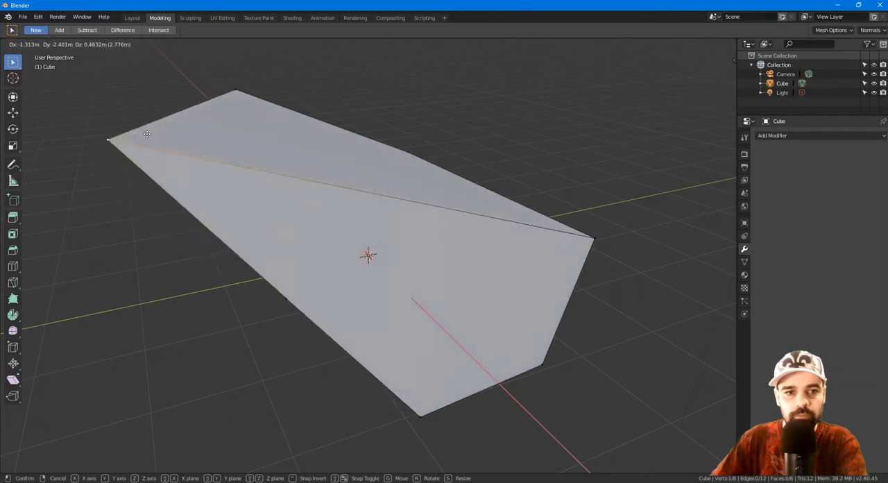
pyautogui.click(422, 109)
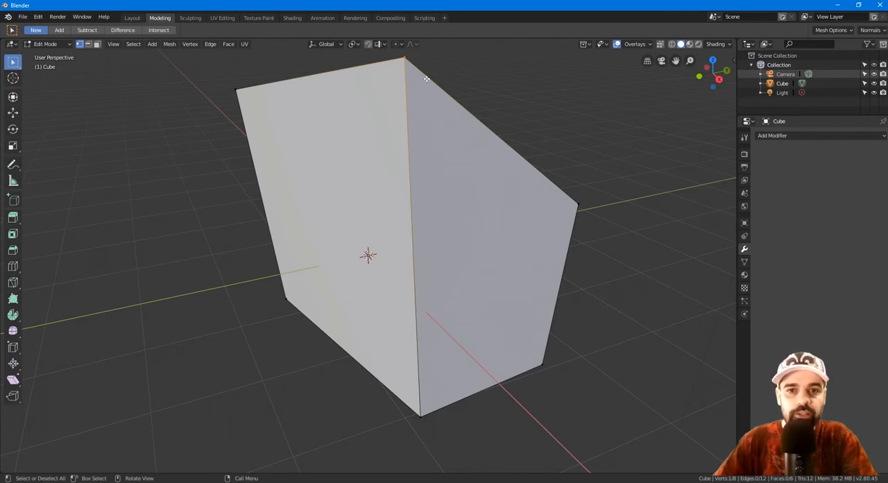
# Step: Clear the selection, select the entire mesh and move it freely to one side of the 3D cursor
pyautogui.hotkey('alt', 'a')
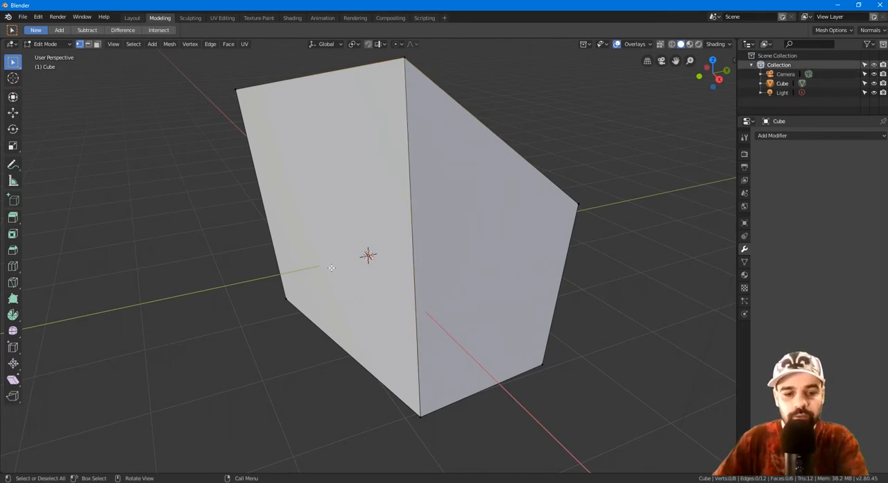
pyautogui.press('a')
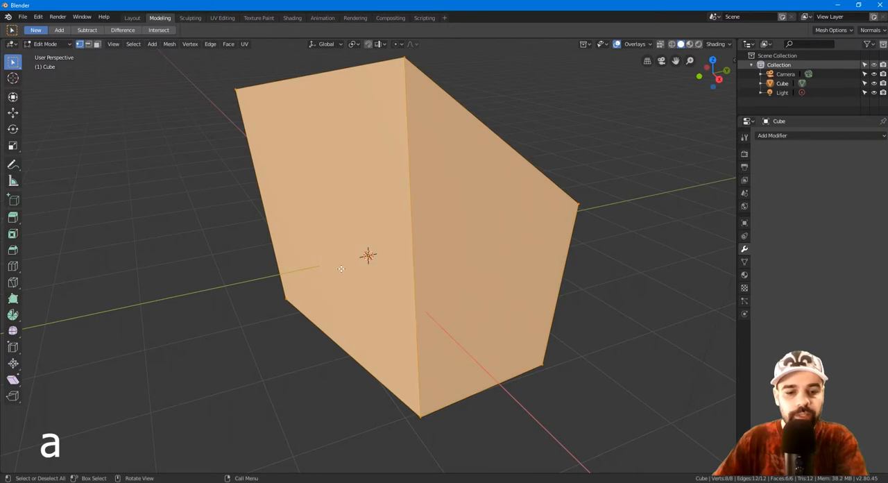
pyautogui.press('g')
pyautogui.click(218, 257)
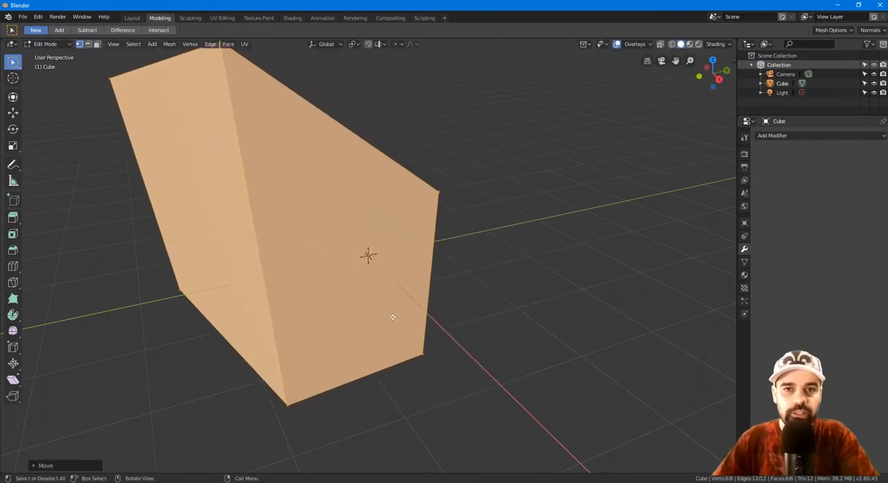
# Step: Undo the mesh edits until the cube is back to its original undeformed shape
pyautogui.hotkey('ctrl', 'z')
pyautogui.hotkey('ctrl', 'z')
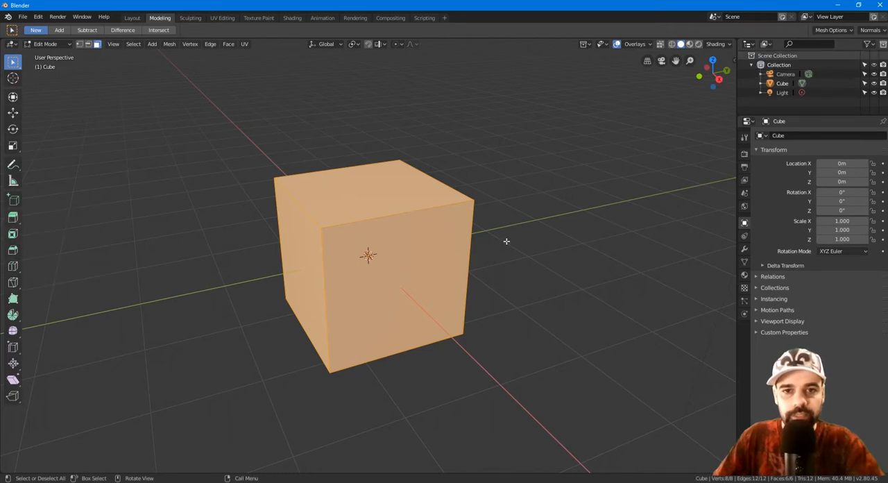
# Step: Scale the whole cube down along Z into a thin slab and stretch it along Y to about twice its length
pyautogui.press('s')
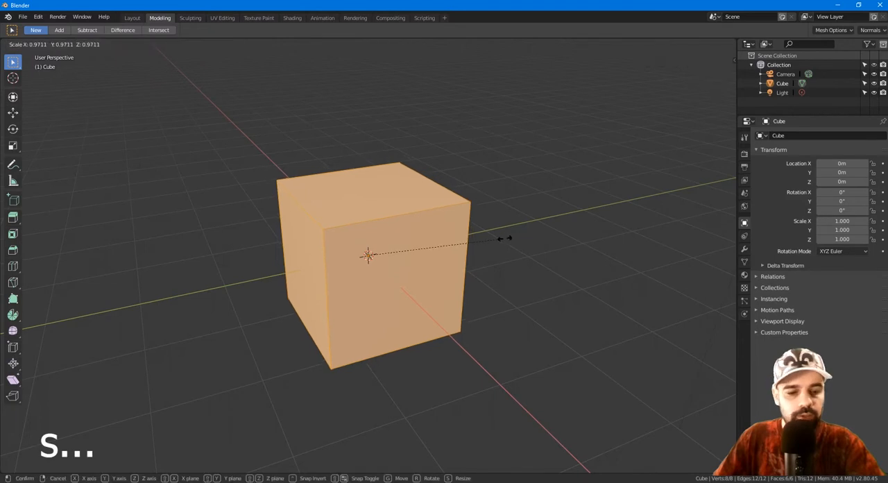
pyautogui.press('z')
pyautogui.click(391, 251)
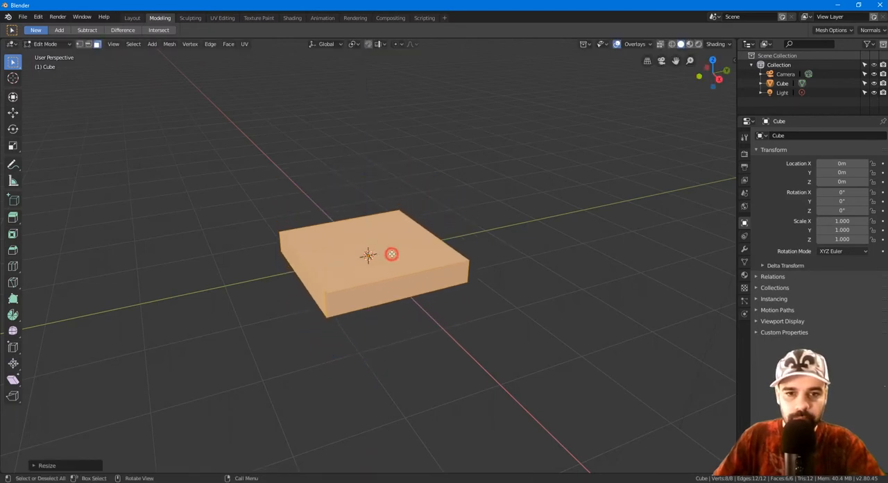
pyautogui.press('s')
pyautogui.press('y')
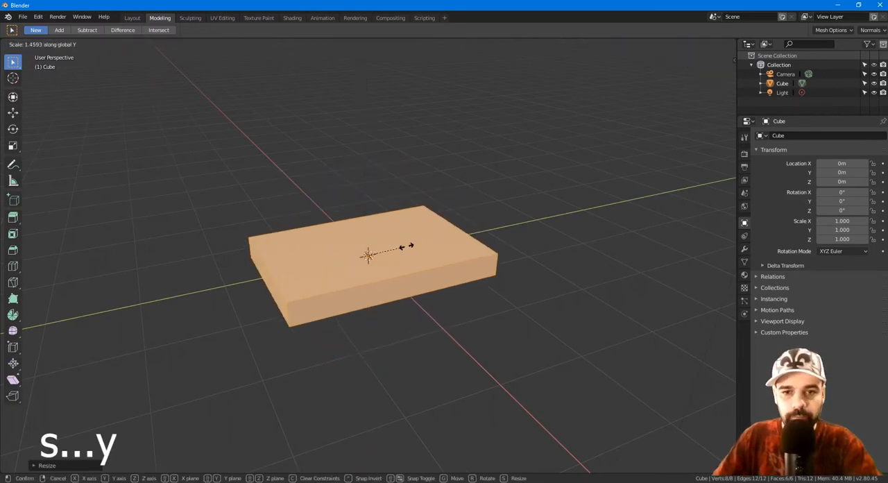
pyautogui.click(431, 246)
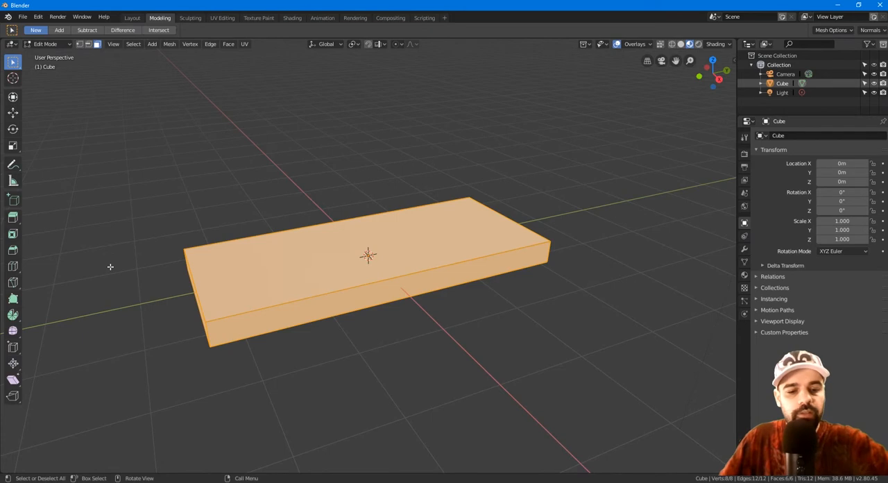
# Step: Add four evenly spaced loop cuts across the slab's length without sliding them, and clear the selection
pyautogui.hotkey('ctrl', 'r')
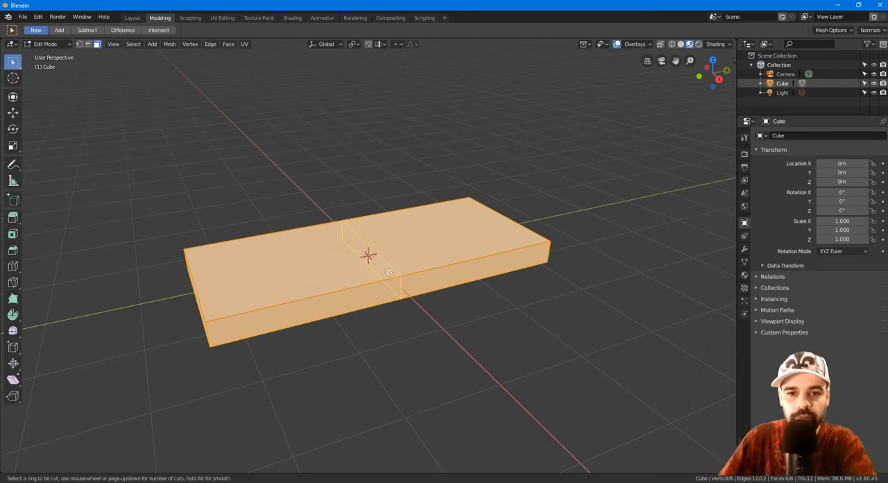
pyautogui.scroll(1, 389, 273)
pyautogui.scroll(1, 390, 273)
pyautogui.scroll(1, 389, 273)
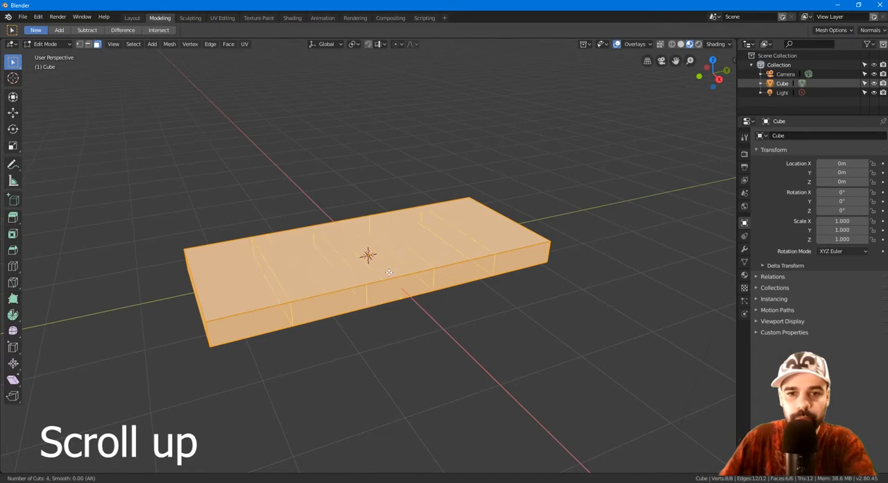
pyautogui.click(374, 274)
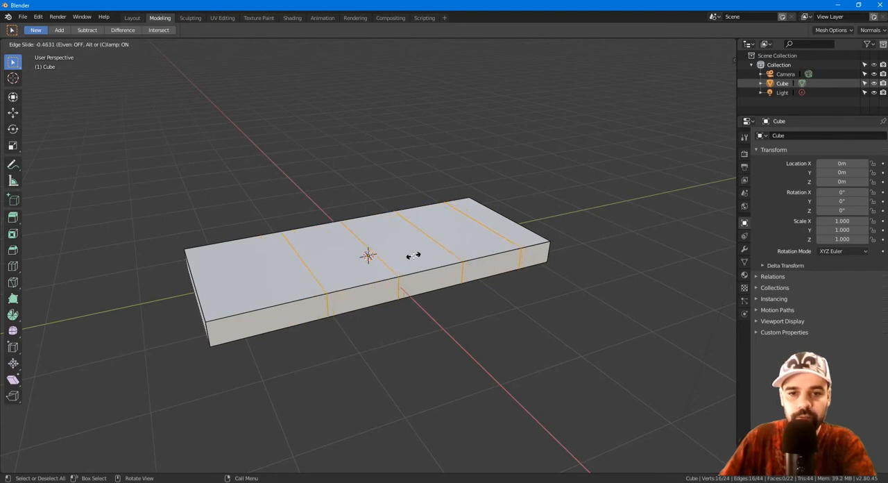
pyautogui.click(440, 237)
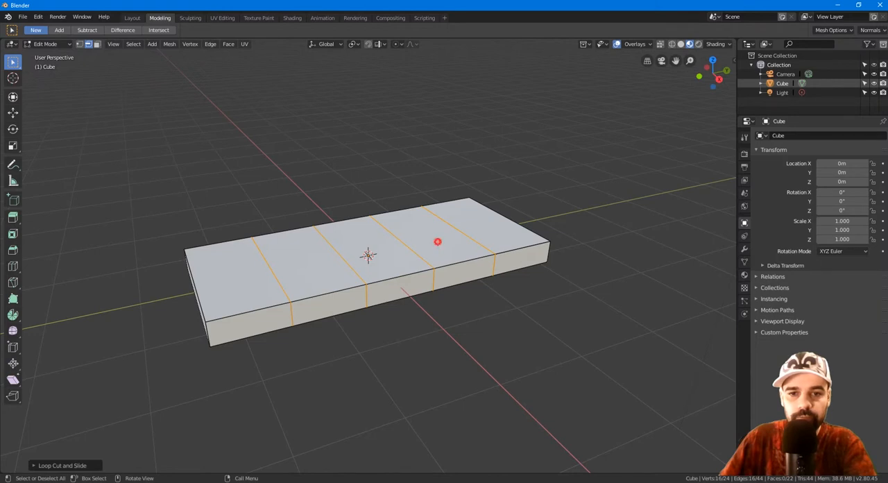
pyautogui.hotkey('alt', 'a')
# Step: Add four evenly spaced loop cuts running lengthwise to divide the slab's top into a grid, and clear the selection
pyautogui.moveTo(437, 241); pyautogui.dragTo(354, 296, button='middle')
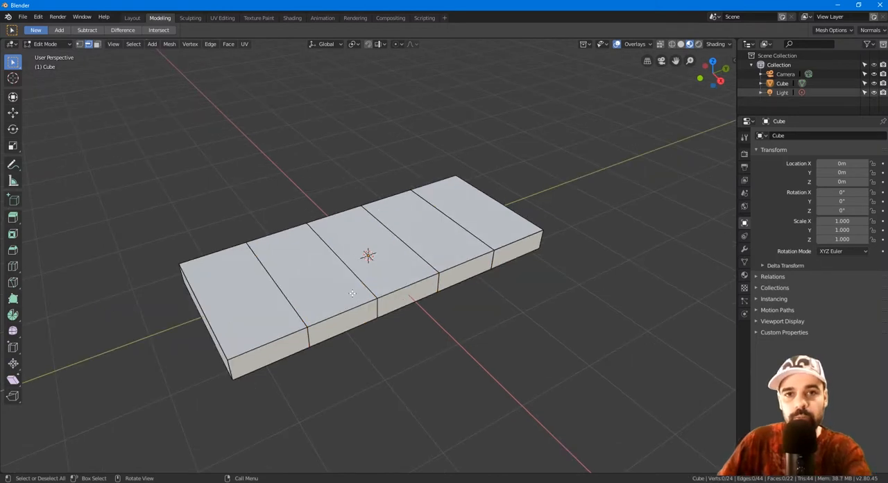
pyautogui.moveTo(414, 332); pyautogui.dragTo(396, 286, button='middle')
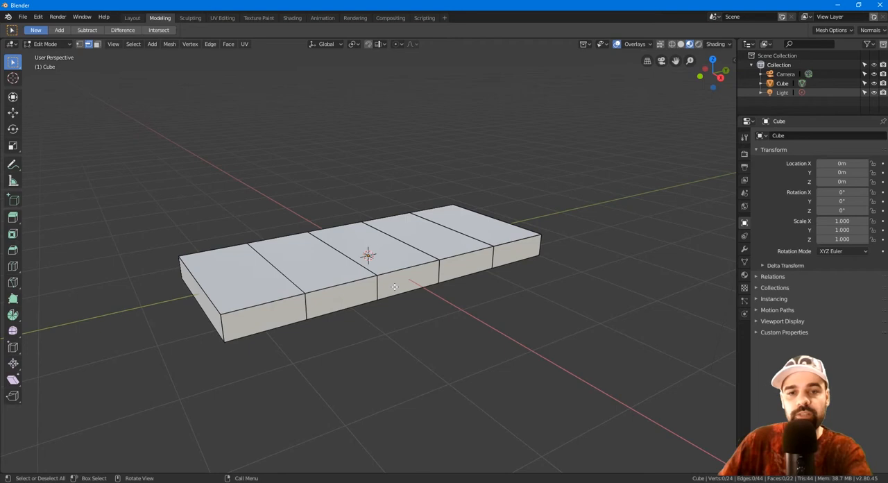
pyautogui.moveTo(394, 287); pyautogui.dragTo(295, 341, button='middle')
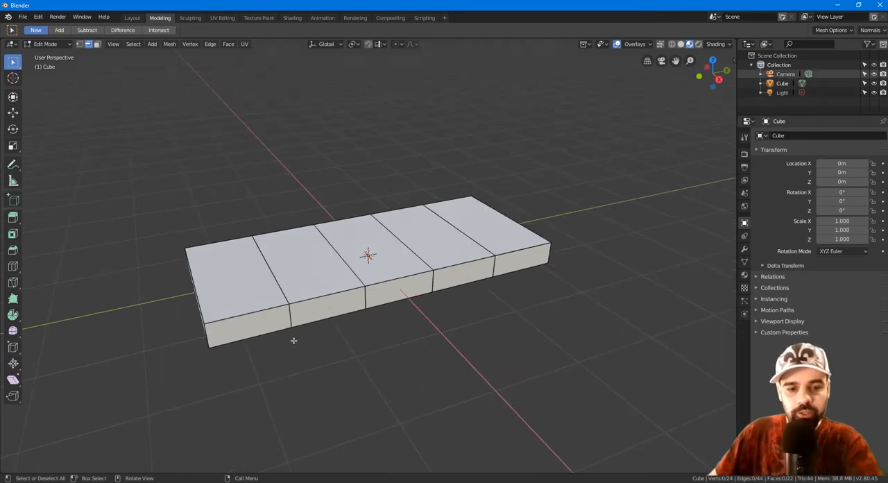
pyautogui.hotkey('ctrl', 'r')
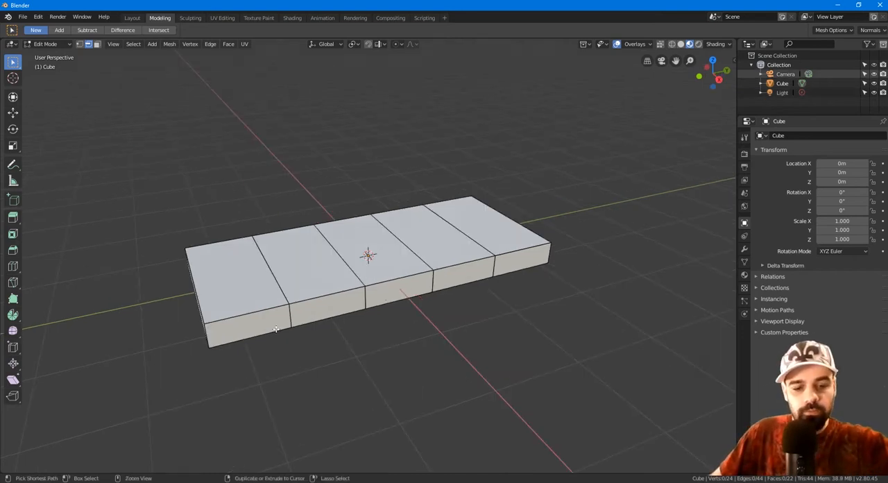
pyautogui.scroll(3, 199, 292)
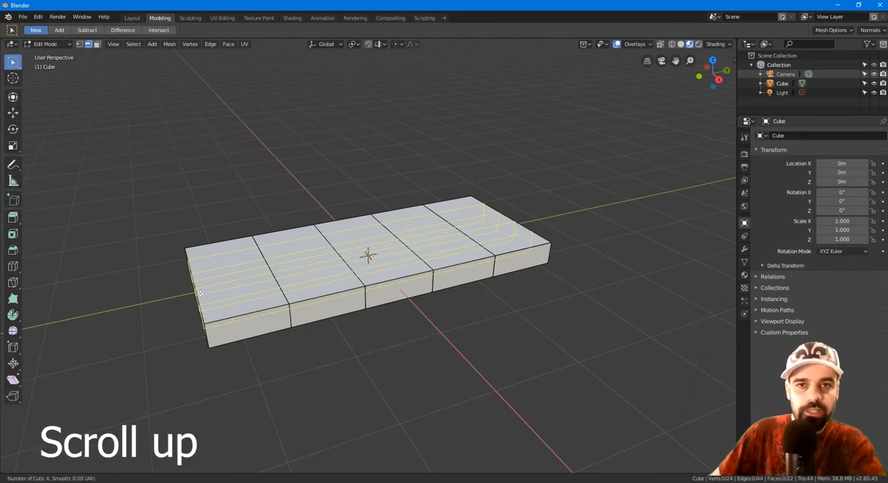
pyautogui.click(200, 293)
pyautogui.click(201, 293)
pyautogui.click(200, 293)
pyautogui.moveTo(303, 340); pyautogui.dragTo(278, 364, button='middle')
pyautogui.scroll(1, 291, 360)
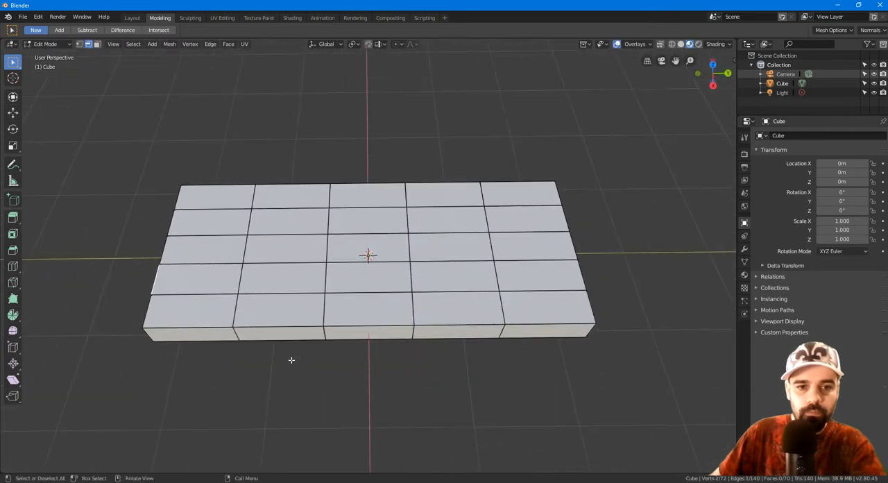
pyautogui.hotkey('alt', 'a')
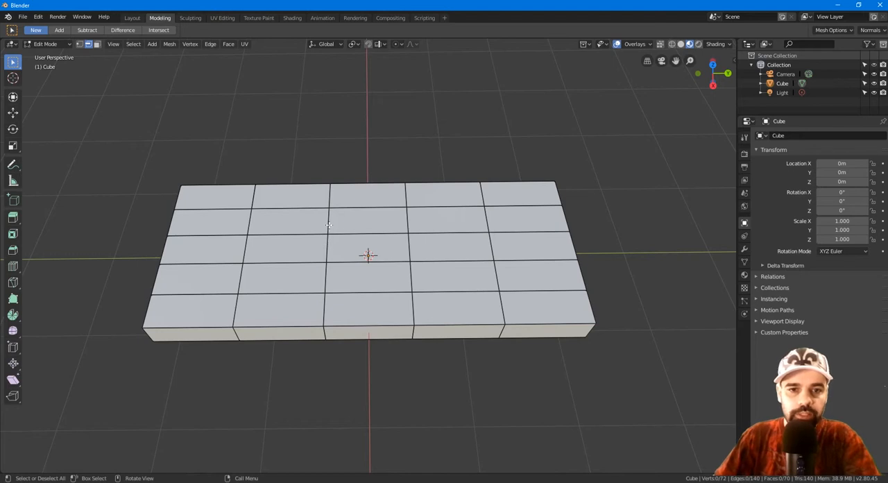
# Step: Select the inner crosswise edge loop on the negative Y side and edge-slide it toward the neighbouring outer loop
pyautogui.keyDown('alt'); pyautogui.click(328, 221); pyautogui.keyUp('alt')
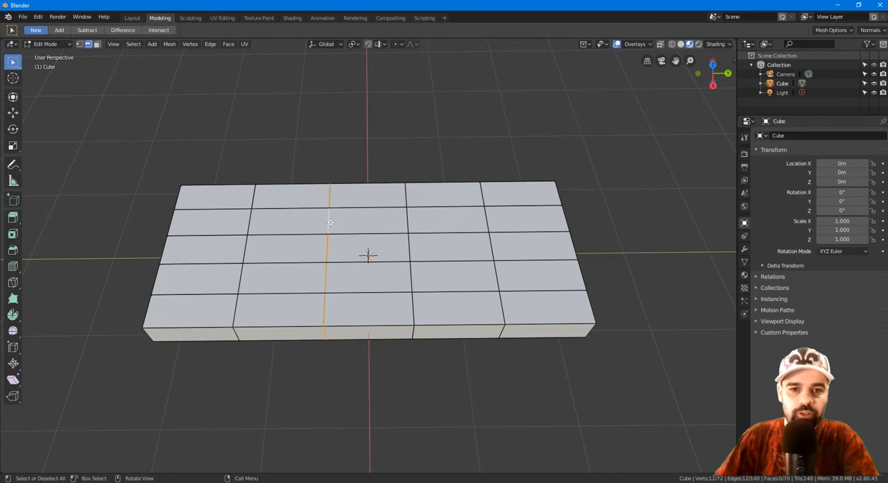
pyautogui.press('g')
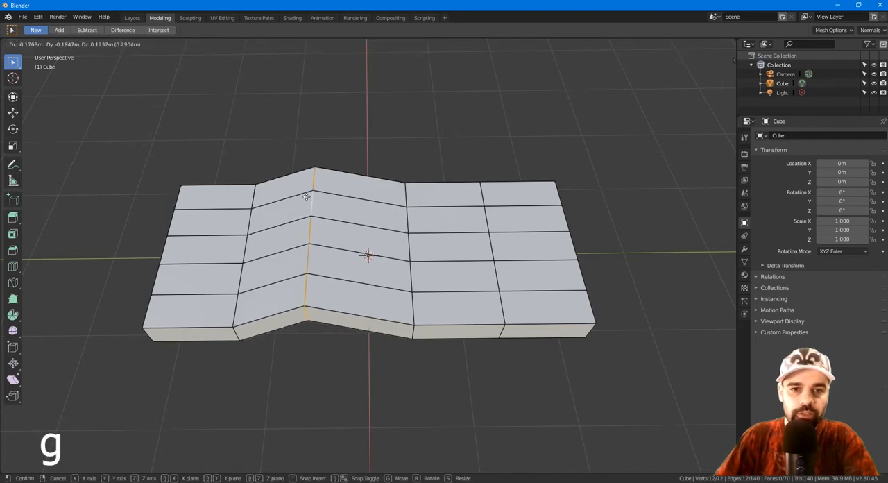
pyautogui.rightClick(314, 135)
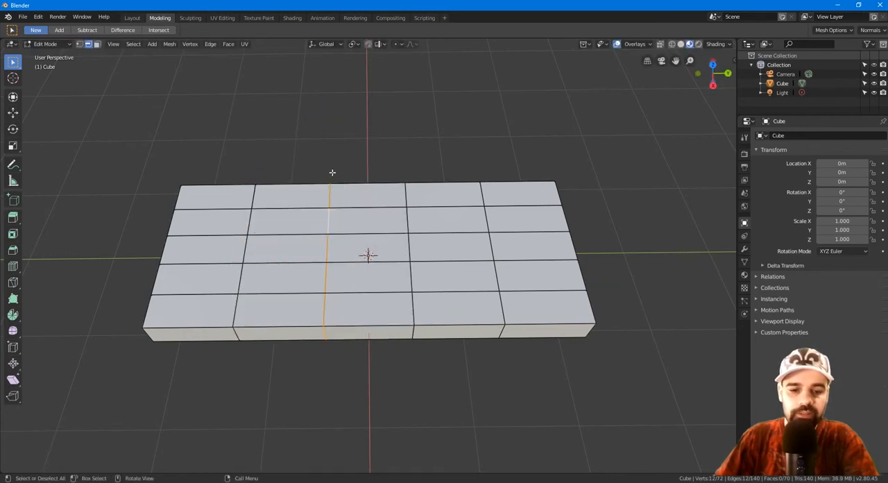
pyautogui.press('g')
pyautogui.press('g')
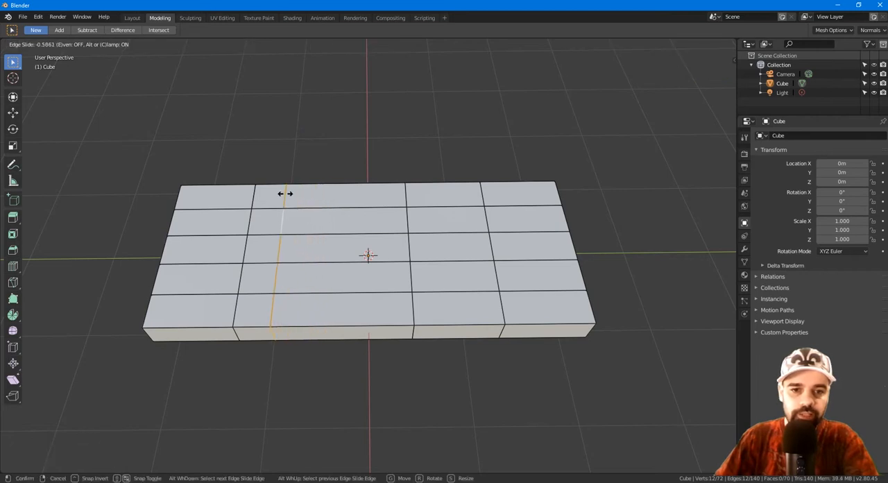
pyautogui.click(281, 233)
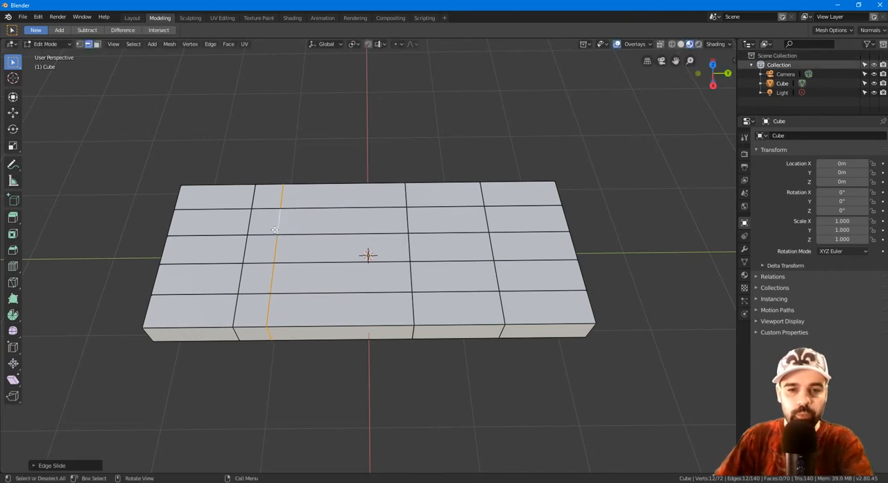
# Step: Show the selected edge loop's transform values and set its median Y to -1 m
pyautogui.press('n')
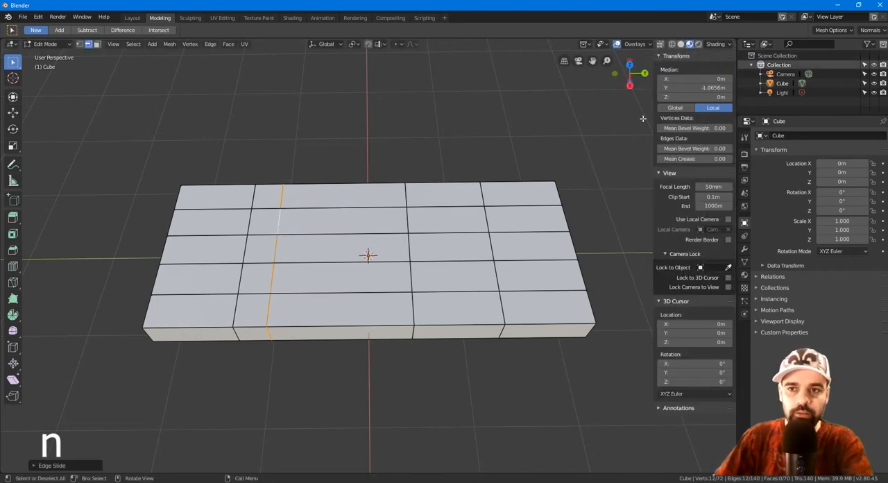
pyautogui.click(703, 88)
pyautogui.write('-1')
pyautogui.press('Return')
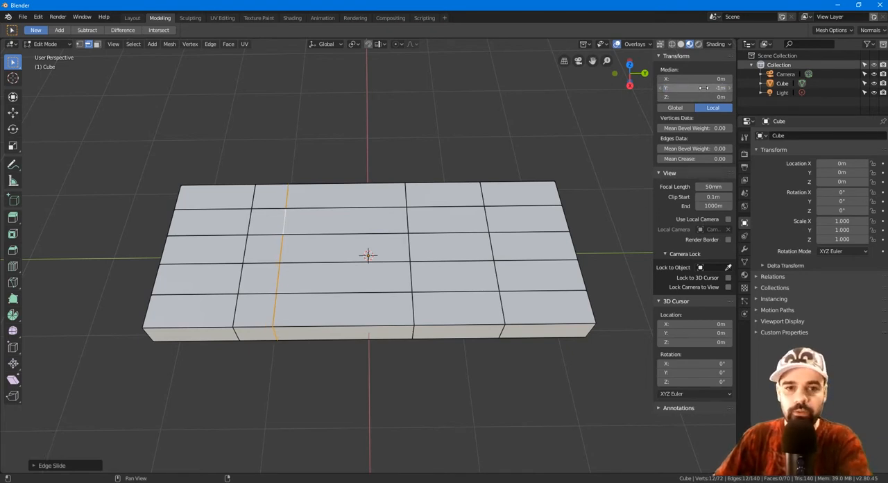
# Step: Select the outer crosswise edge loop on the negative Y side, set its median Y to -1.5 m and deselect it
pyautogui.keyDown('alt'); pyautogui.click(257, 225); pyautogui.keyUp('alt')
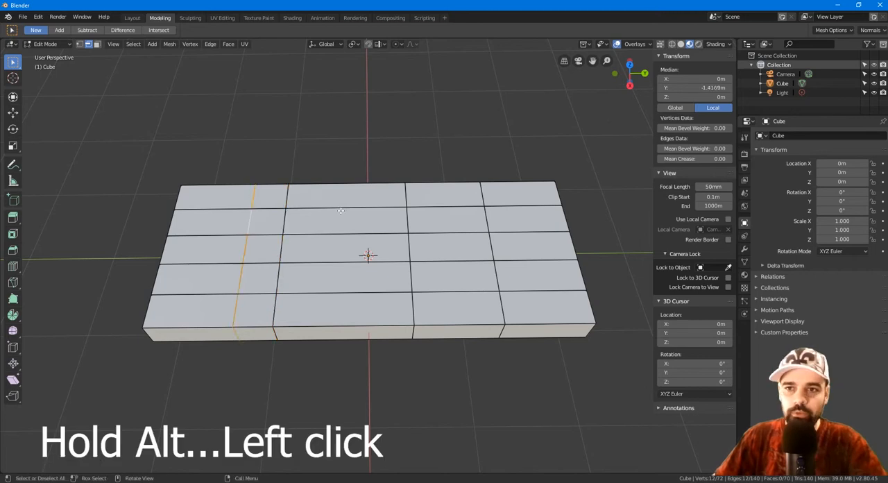
pyautogui.click(711, 87)
pyautogui.moveTo(694, 87); pyautogui.dragTo(672, 87)
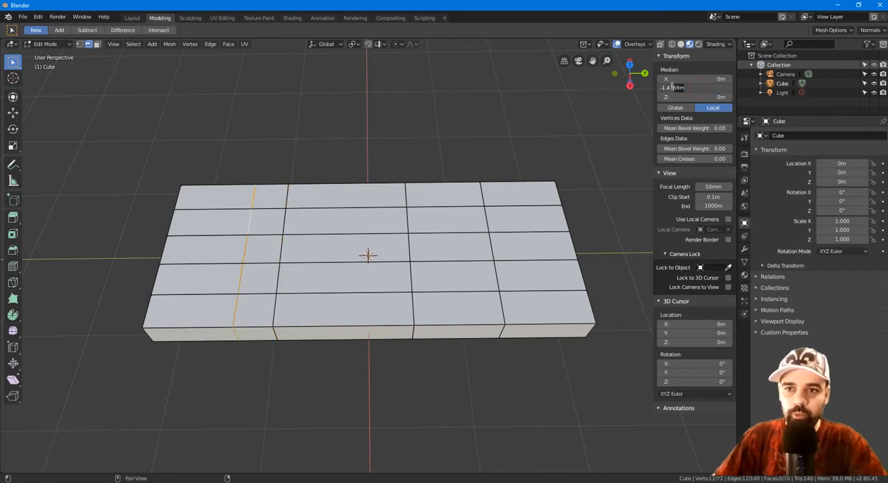
pyautogui.write('5')
pyautogui.press('Return')
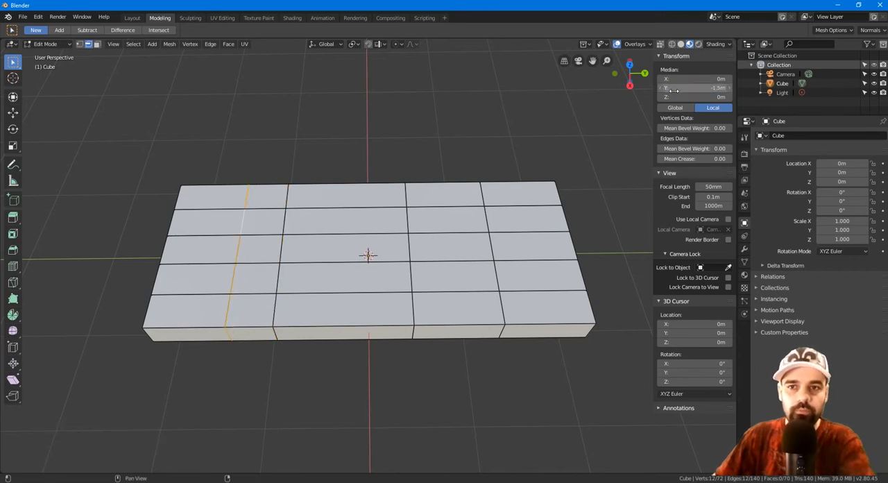
pyautogui.click(433, 137)
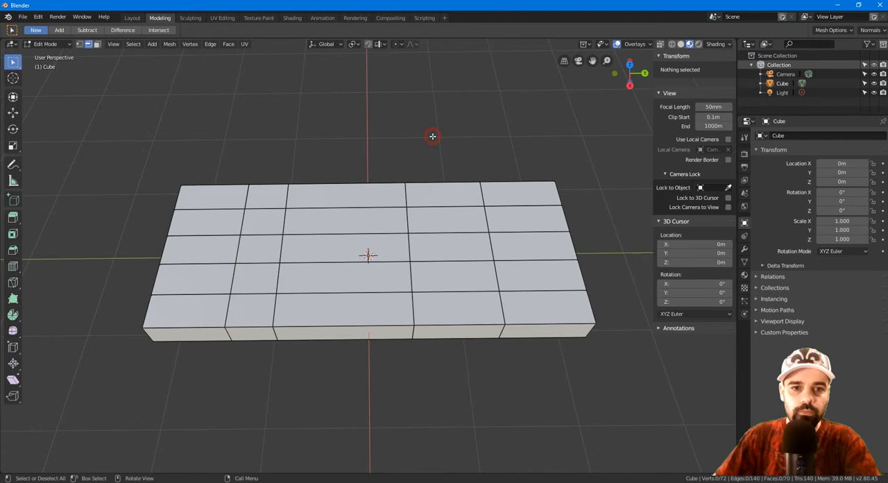
# Step: Select the outer crosswise edge loop on the positive Y side and set its median Y to 1.5 m
pyautogui.keyDown('alt'); pyautogui.click(237, 277); pyautogui.keyUp('alt')
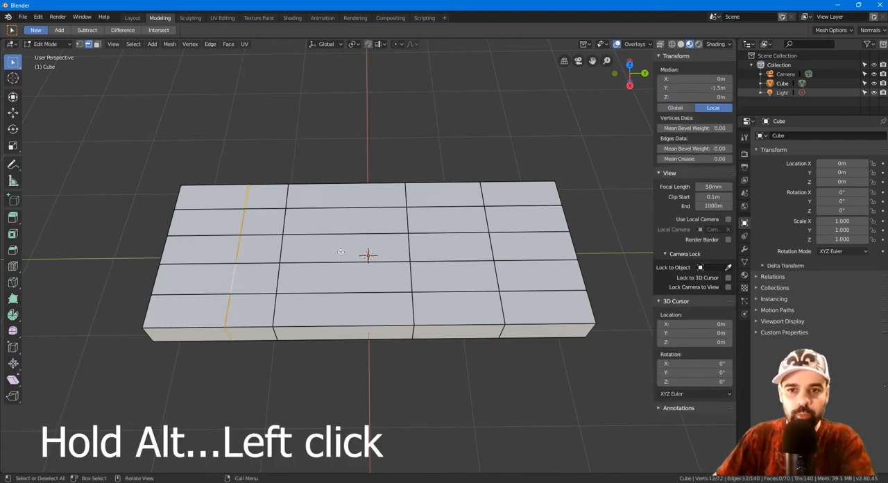
pyautogui.keyDown('alt'); pyautogui.click(488, 252); pyautogui.keyUp('alt')
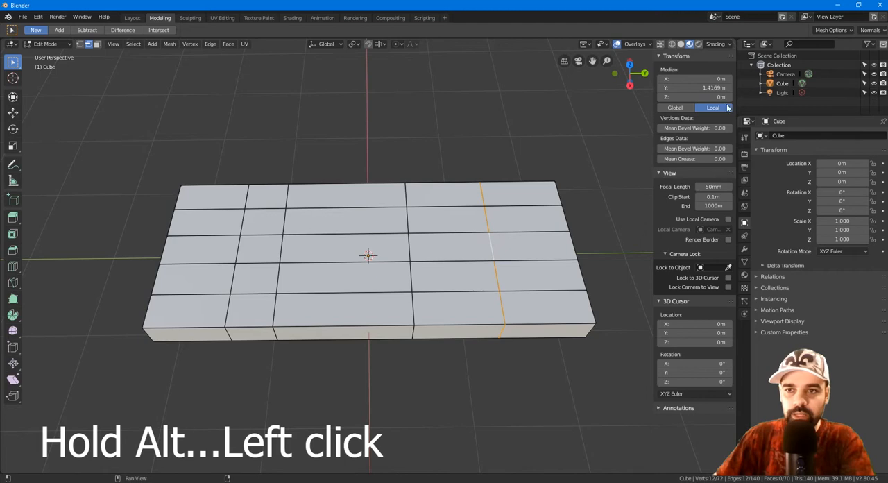
pyautogui.doubleClick(712, 88)
pyautogui.write('1.5')
pyautogui.press('Return')
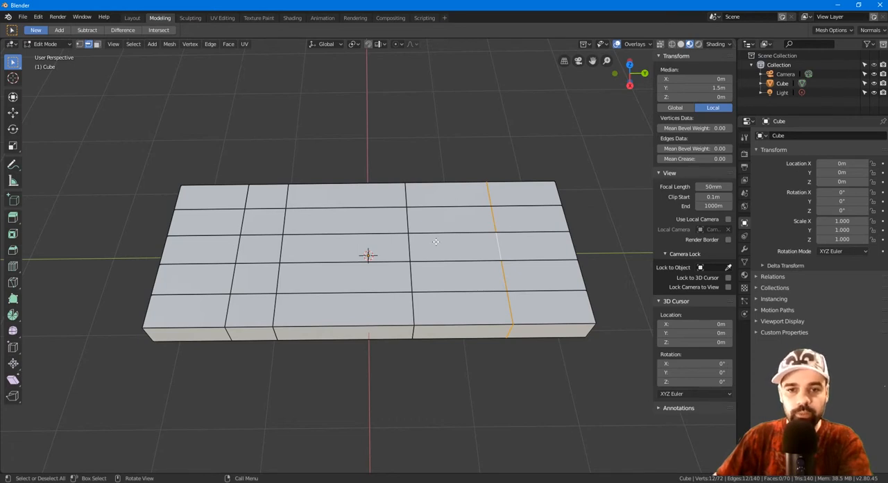
# Step: Select the inner crosswise edge loop on the positive Y side and set its median Y to 1 m
pyautogui.keyDown('alt'); pyautogui.click(409, 250); pyautogui.keyUp('alt')
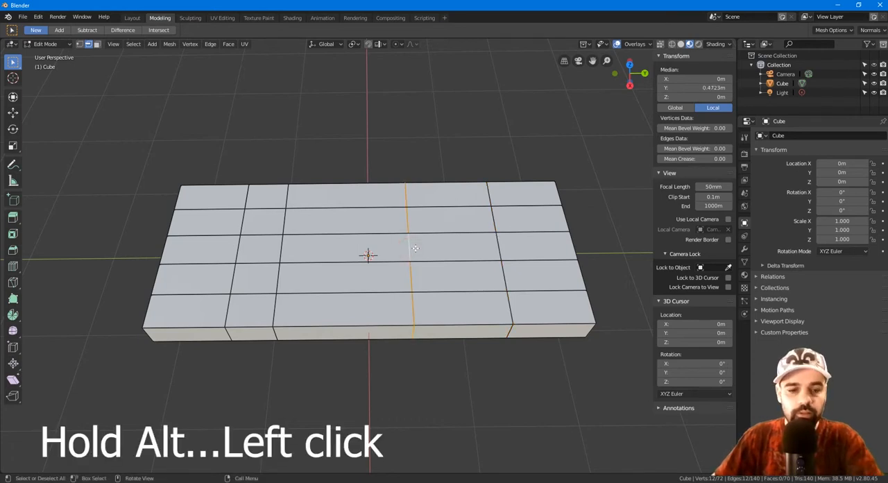
pyautogui.click(694, 87)
pyautogui.write('1')
pyautogui.press('Return')
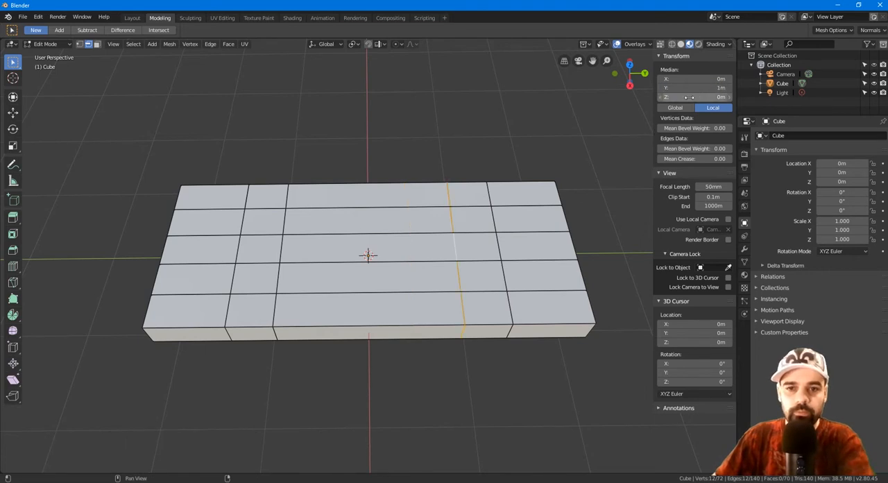
# Step: Clear the edge selection, switch to face selection and select the four leg faces on the slab's underside
pyautogui.hotkey('alt', 'a')
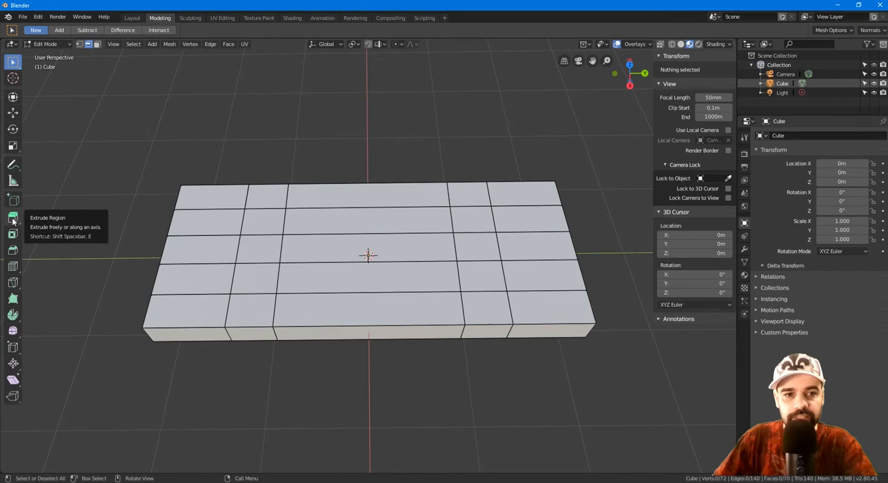
pyautogui.moveTo(149, 297); pyautogui.dragTo(180, 190, button='middle')
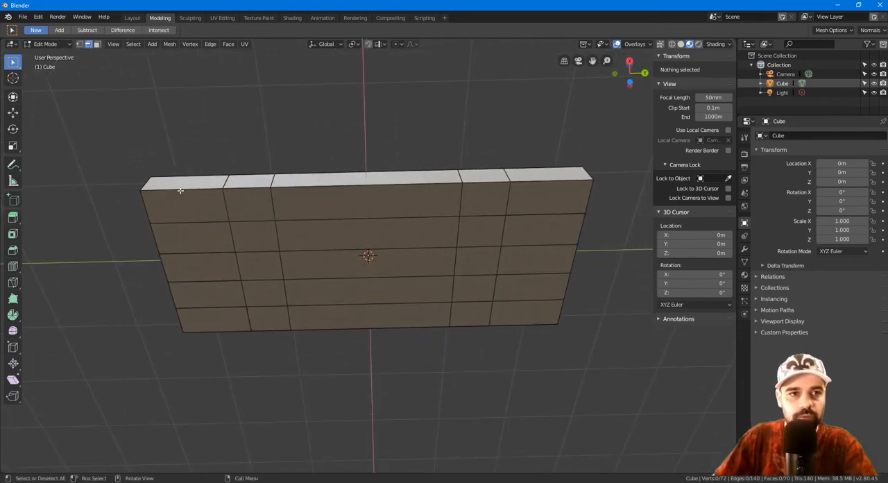
pyautogui.click(97, 44)
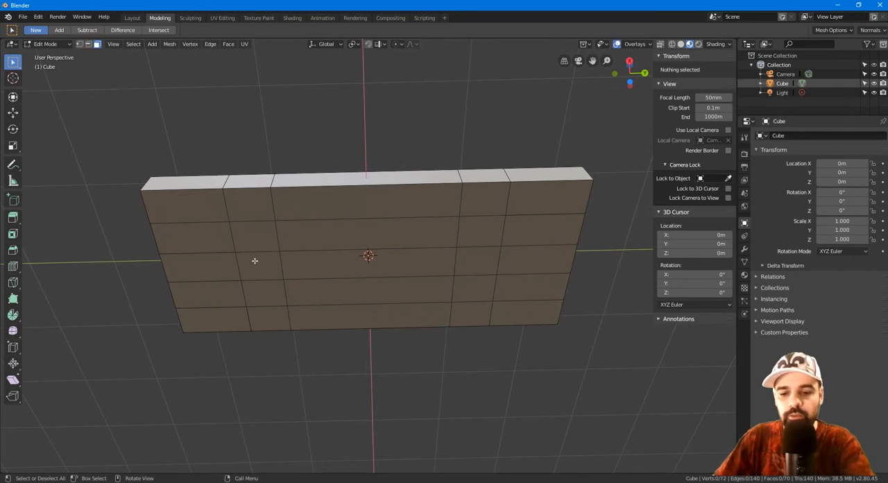
pyautogui.keyDown('shift'); pyautogui.click(253, 236); pyautogui.keyUp('shift')
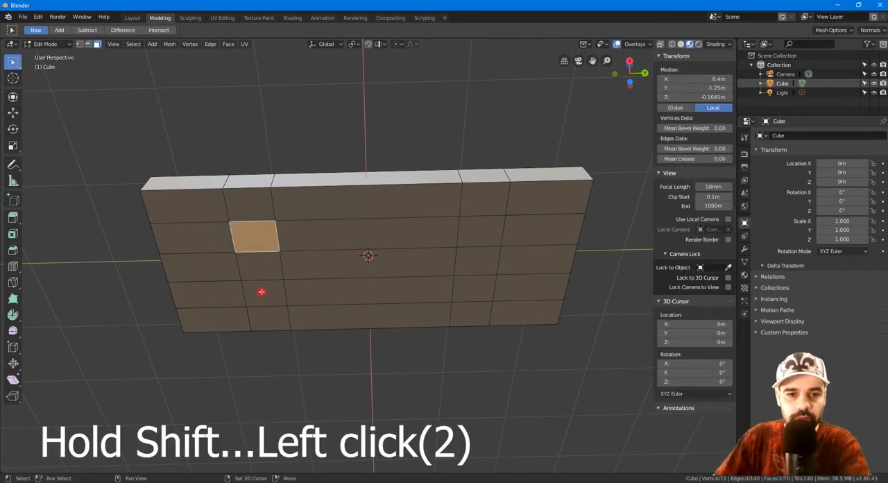
pyautogui.keyDown('shift'); pyautogui.click(262, 292); pyautogui.keyUp('shift')
pyautogui.keyDown('shift'); pyautogui.click(481, 229); pyautogui.keyUp('shift')
pyautogui.keyDown('shift'); pyautogui.click(474, 288); pyautogui.keyUp('shift')
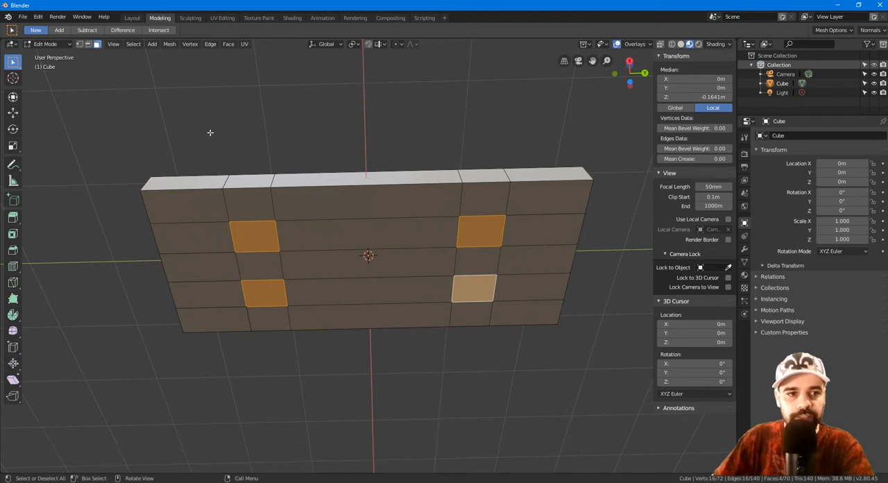
# Step: Try extruding the four underside faces into legs down to about Z -2.02 m and undo the extrusion
pyautogui.press('e')
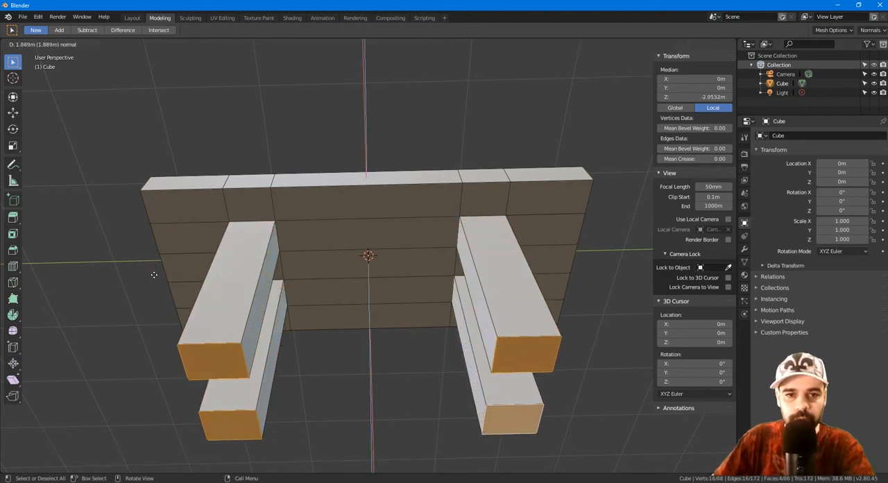
pyautogui.click(148, 262)
pyautogui.moveTo(327, 142); pyautogui.dragTo(331, 209, button='middle')
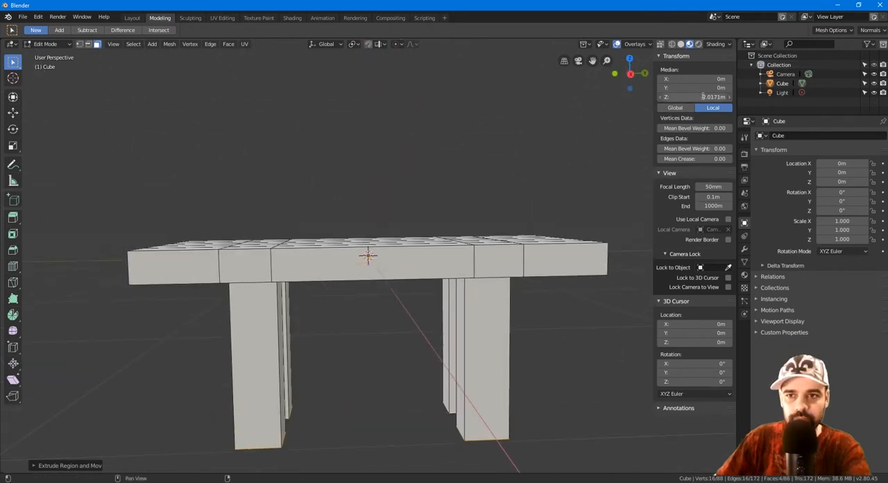
pyautogui.click(525, 175)
pyautogui.moveTo(525, 175); pyautogui.dragTo(381, 349, button='middle')
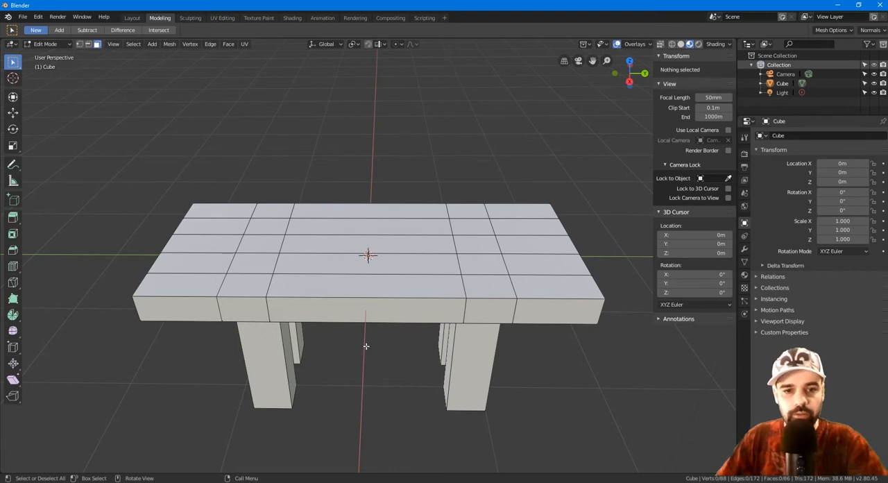
pyautogui.hotkey('ctrl', 'z')
pyautogui.hotkey('ctrl', 'z')
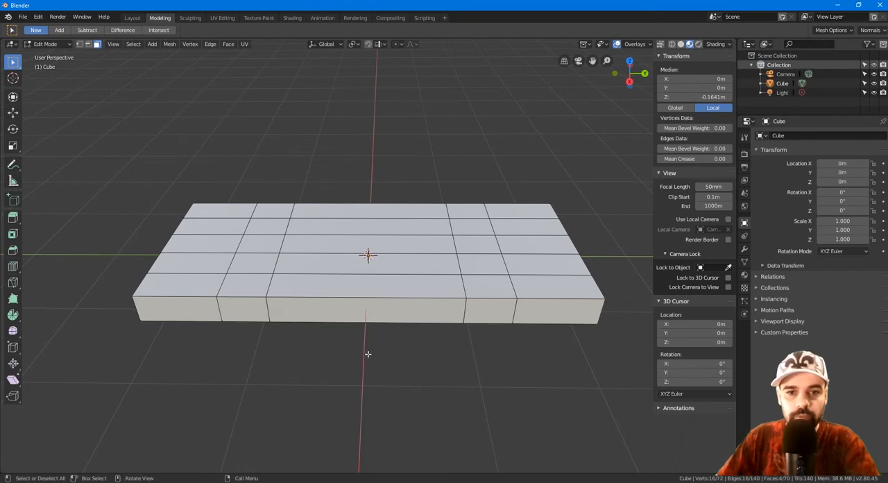
# Step: Add the two top faces in the back row, in the same columns as the legs, to the selection
pyautogui.moveTo(369, 357); pyautogui.dragTo(288, 243, button='middle')
pyautogui.moveTo(398, 213); pyautogui.dragTo(370, 281, button='middle')
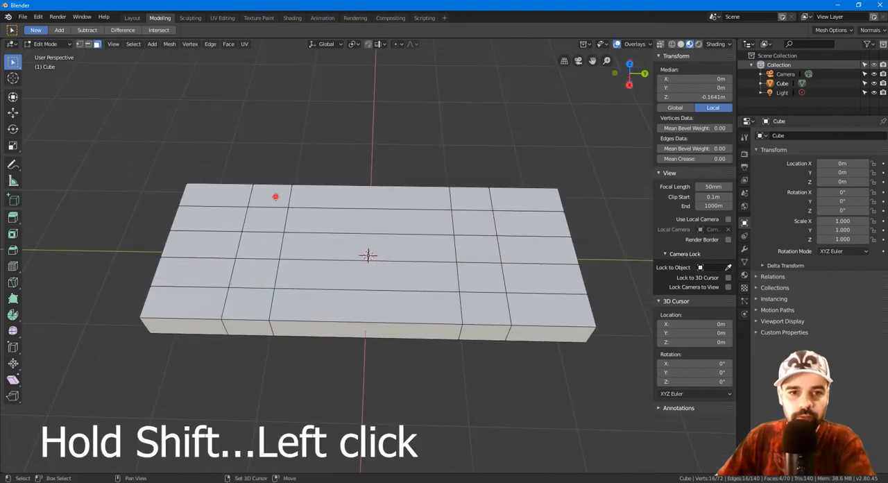
pyautogui.keyDown('shift'); pyautogui.click(271, 195); pyautogui.keyUp('shift')
pyautogui.keyDown('shift'); pyautogui.click(477, 200); pyautogui.keyUp('shift')
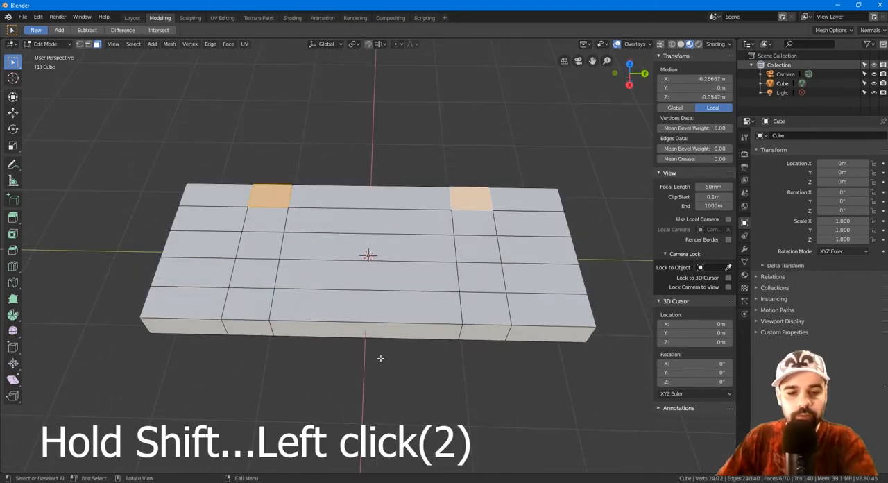
pyautogui.press('e')
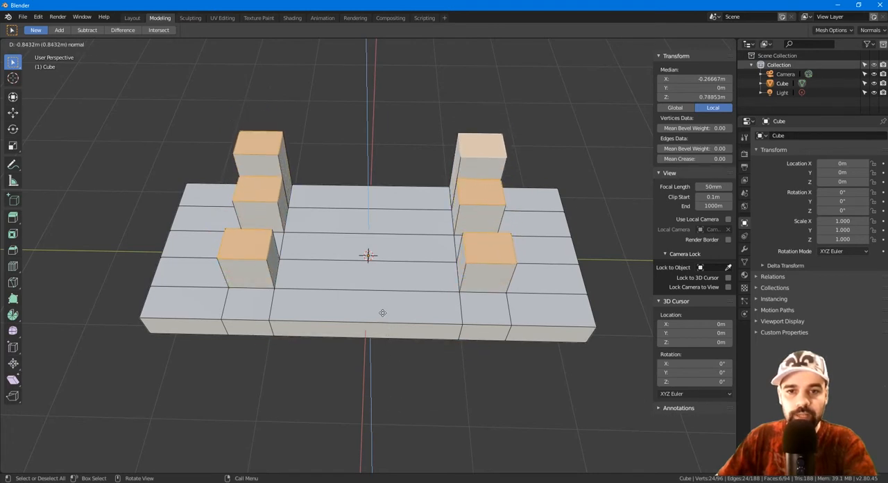
pyautogui.rightClick(359, 378)
pyautogui.moveTo(350, 190); pyautogui.dragTo(346, 182, button='middle')
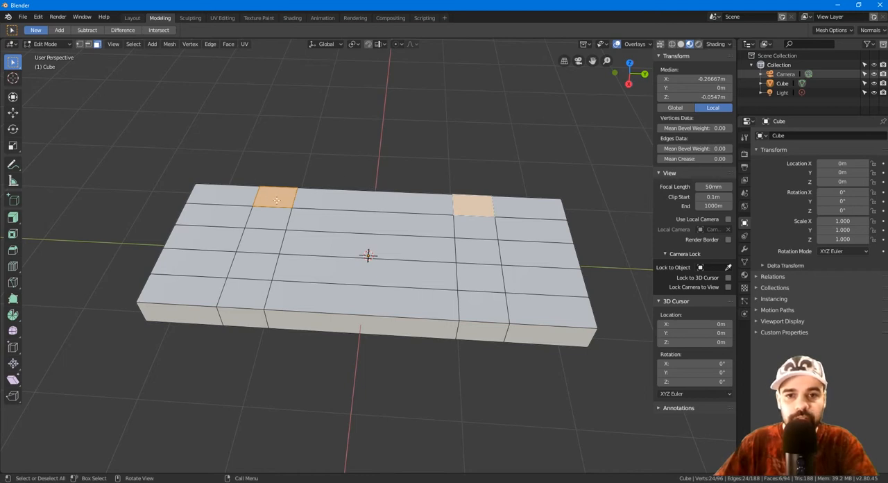
# Step: Extrude the six selected faces with Extrude Along Normals to form four legs and two back posts
pyautogui.click(13, 217)
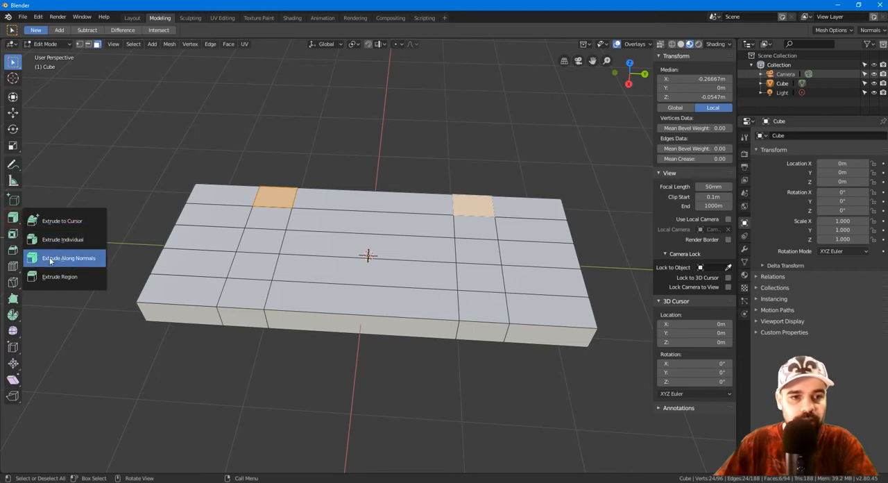
pyautogui.click(76, 258)
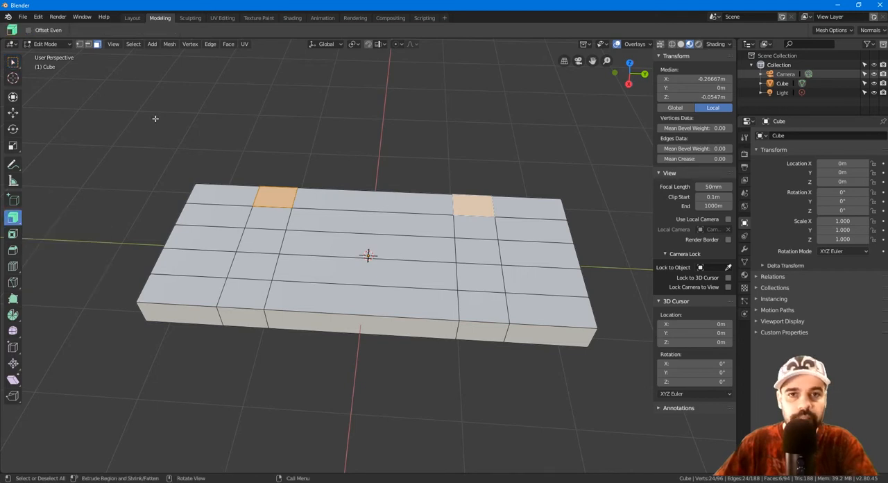
pyautogui.moveTo(145, 109); pyautogui.dragTo(147, 177)
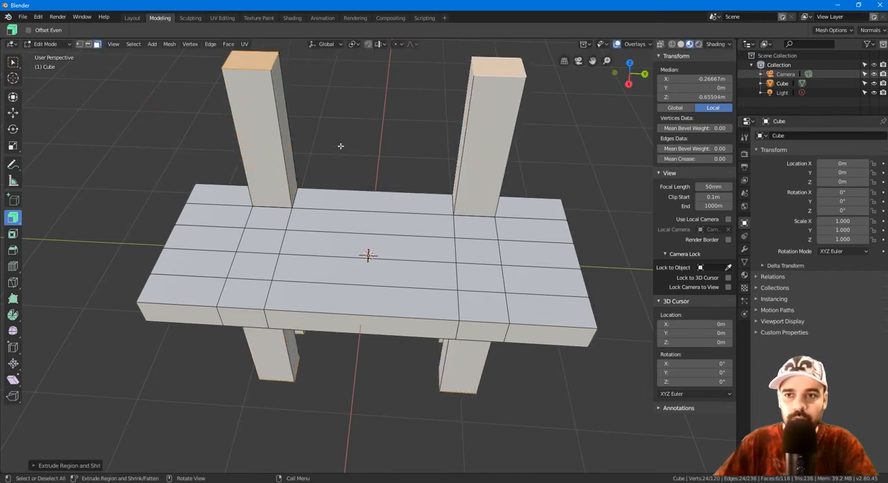
# Step: Set the median Z of the selected leg and post end faces to -0.5 m
pyautogui.click(708, 97)
pyautogui.moveTo(694, 97); pyautogui.dragTo(668, 97)
pyautogui.write('5')
pyautogui.press('Return')
# Step: Switch to vertex selection and fill a face between the front inner corner vertices of the two back posts
pyautogui.moveTo(555, 180); pyautogui.dragTo(561, 125, button='middle')
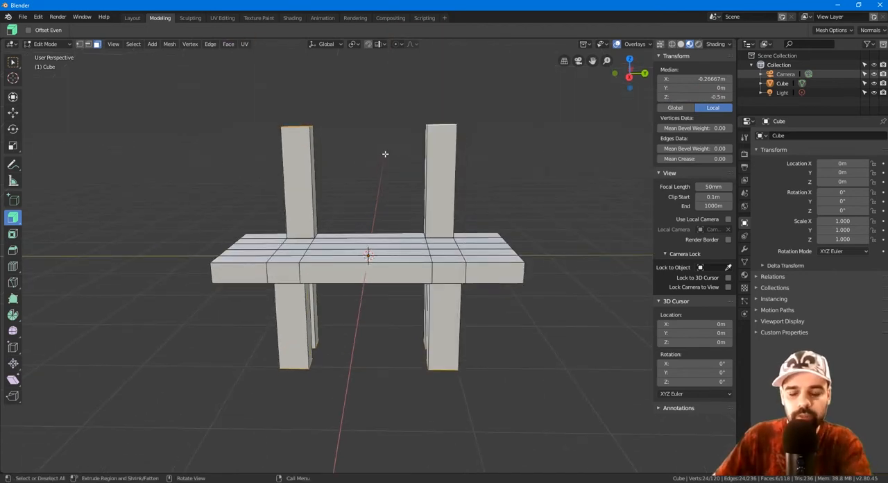
pyautogui.moveTo(385, 154); pyautogui.dragTo(375, 187, button='middle')
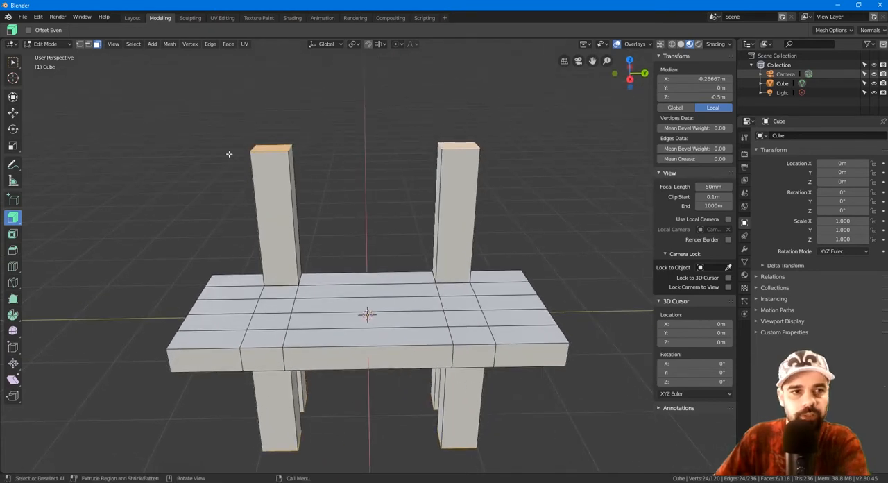
pyautogui.click(79, 44)
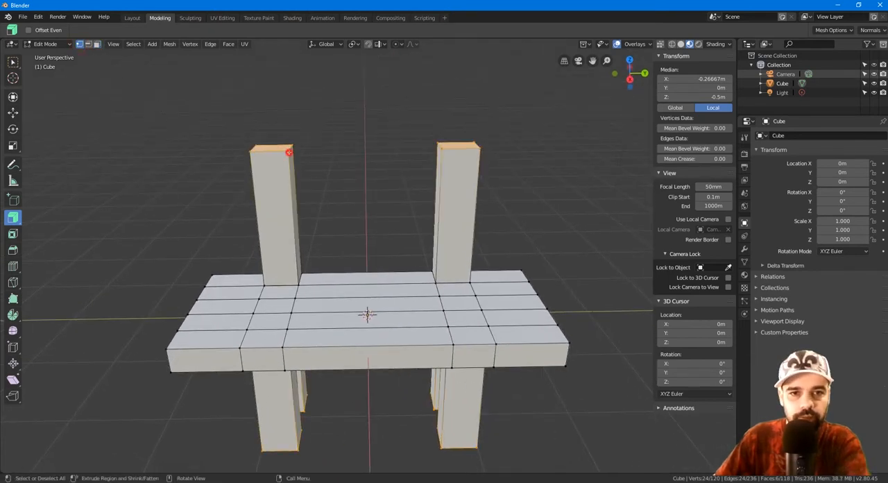
pyautogui.click(289, 150)
pyautogui.keyDown('shift'); pyautogui.click(299, 283); pyautogui.keyUp('shift')
pyautogui.keyDown('shift'); pyautogui.click(435, 282); pyautogui.keyUp('shift')
pyautogui.keyDown('shift'); pyautogui.click(438, 146); pyautogui.keyUp('shift')
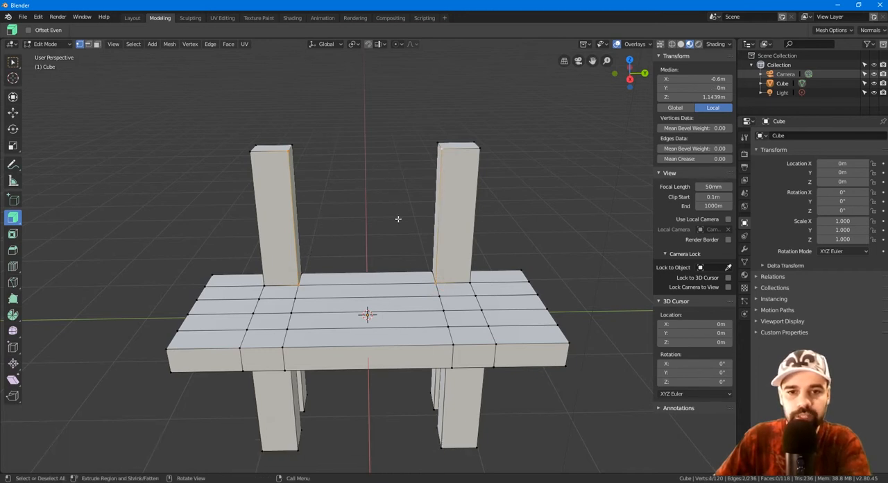
pyautogui.press('f')
# Step: Fill a face between the four rear inner corner vertices of the two back posts
pyautogui.moveTo(517, 162); pyautogui.dragTo(305, 164, button='middle')
pyautogui.click(298, 164)
pyautogui.keyDown('shift'); pyautogui.click(308, 308); pyautogui.keyUp('shift')
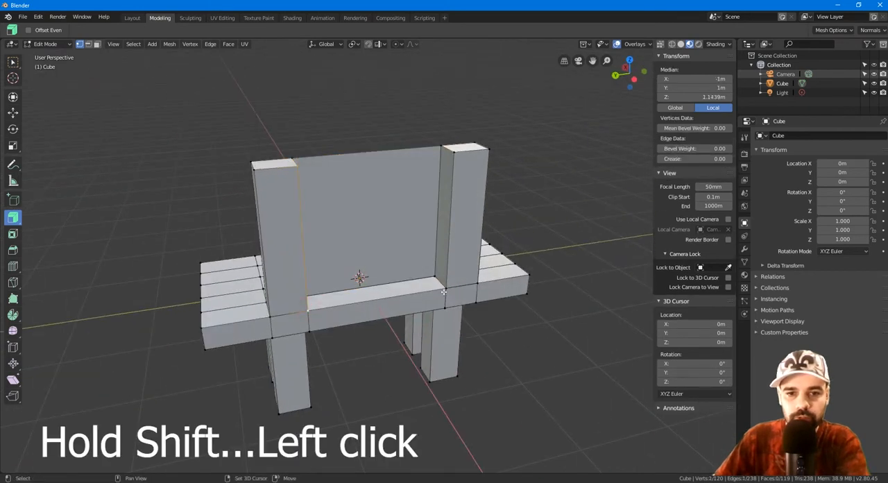
pyautogui.keyDown('shift'); pyautogui.click(445, 289); pyautogui.keyUp('shift')
pyautogui.keyDown('shift'); pyautogui.click(453, 154); pyautogui.keyUp('shift')
pyautogui.press('f')
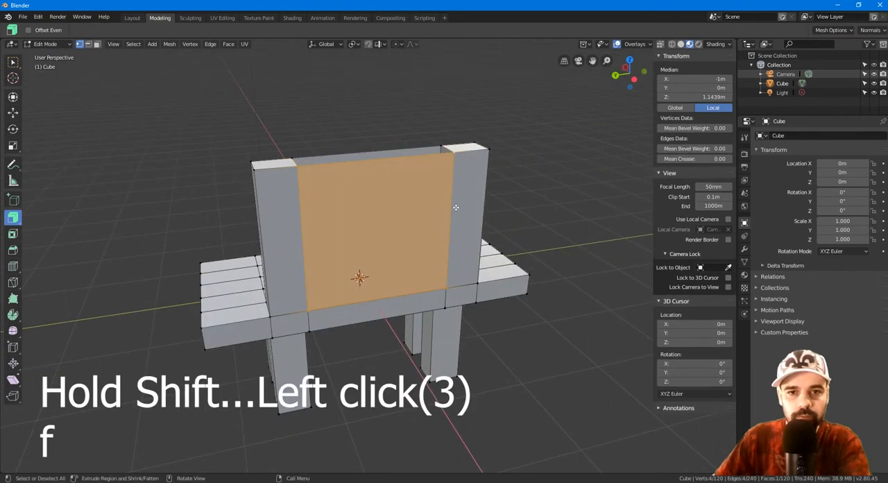
pyautogui.moveTo(455, 157); pyautogui.dragTo(462, 206, button='middle')
pyautogui.click(463, 206)
pyautogui.keyDown('shift'); pyautogui.click(452, 179); pyautogui.keyUp('shift')
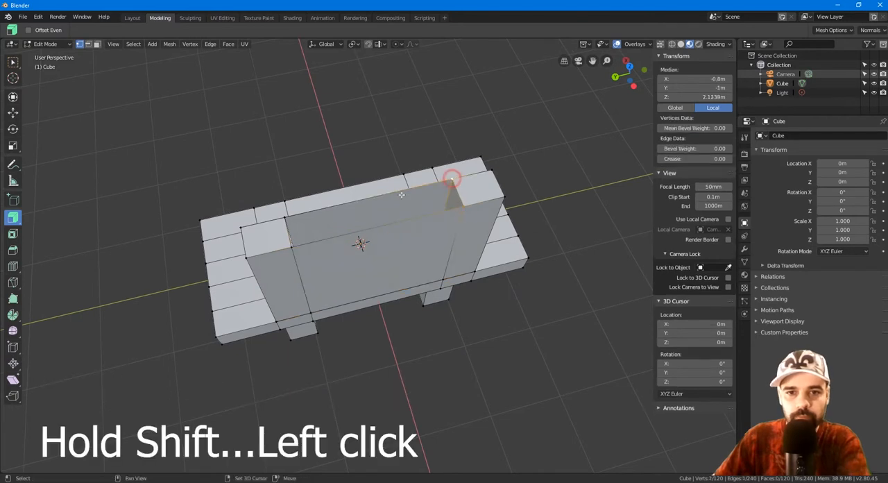
pyautogui.keyDown('shift'); pyautogui.click(284, 217); pyautogui.keyUp('shift')
pyautogui.keyDown('shift'); pyautogui.click(292, 246); pyautogui.keyUp('shift')
# Step: Switch to face selection and delete the inner side face of the back post on the positive Y side
pyautogui.moveTo(291, 246); pyautogui.dragTo(343, 167, button='middle')
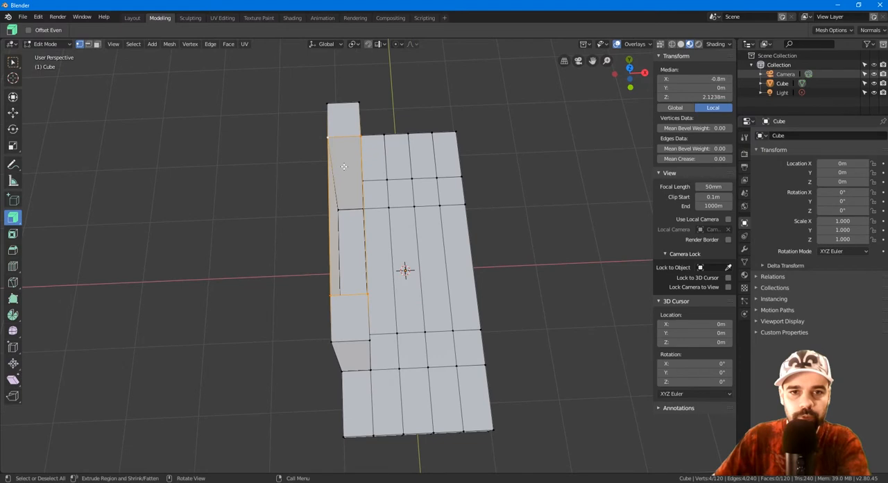
pyautogui.click(97, 44)
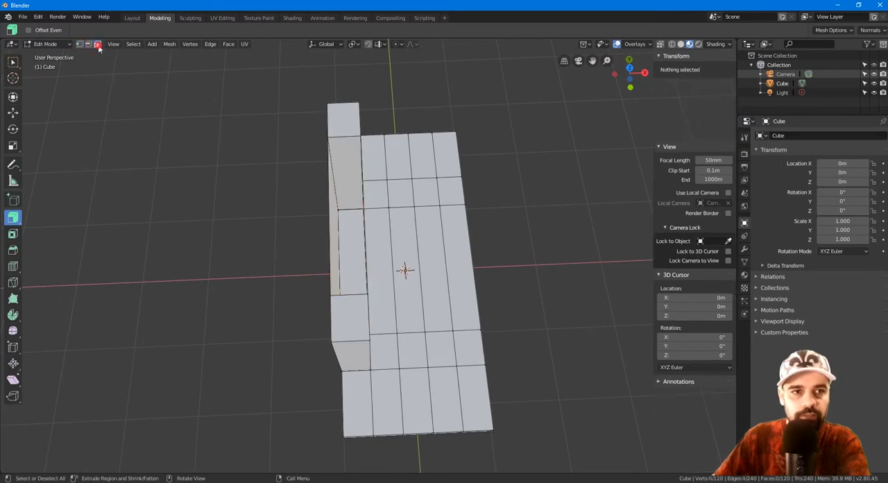
pyautogui.click(342, 162)
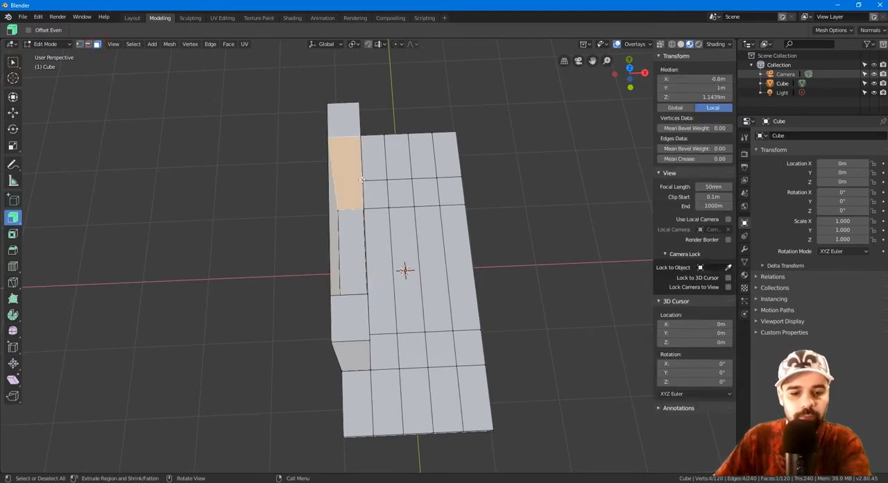
pyautogui.press('x')
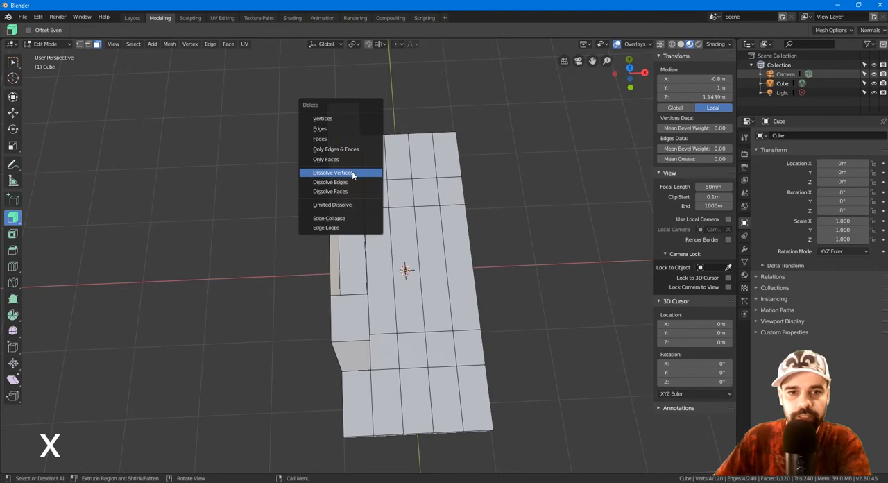
pyautogui.click(330, 139)
# Step: Delete the inner side face of the back post on the negative Y side
pyautogui.moveTo(346, 172); pyautogui.dragTo(469, 169, button='middle')
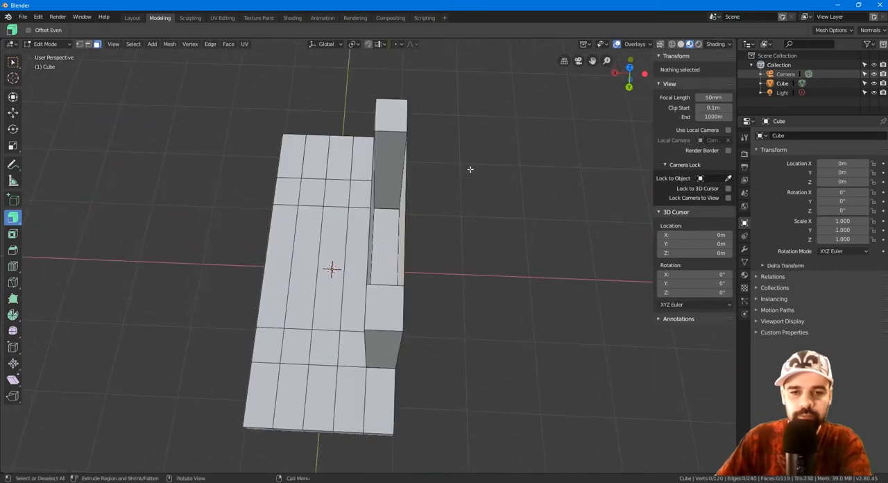
pyautogui.click(392, 156)
pyautogui.moveTo(394, 150); pyautogui.dragTo(388, 143, button='middle')
pyautogui.press('x')
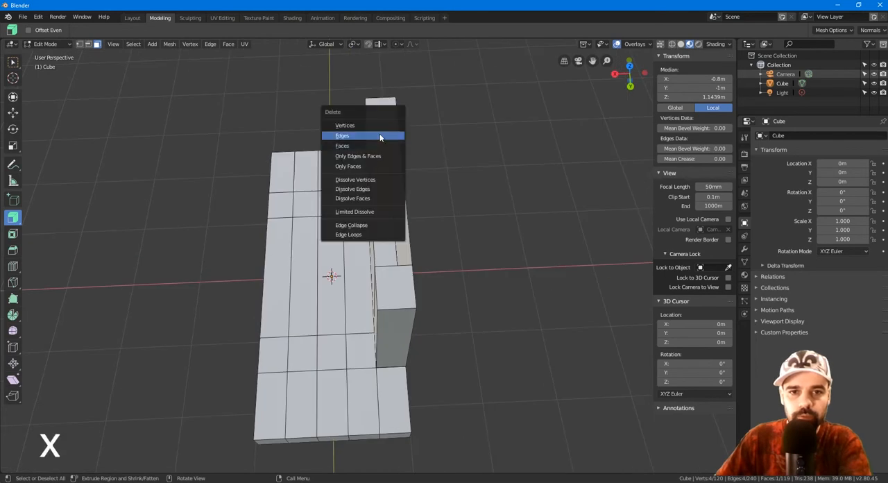
pyautogui.click(377, 146)
# Step: Delete the slab's top face enclosed between the front and rear backrest panels
pyautogui.moveTo(377, 145); pyautogui.dragTo(402, 201, button='middle')
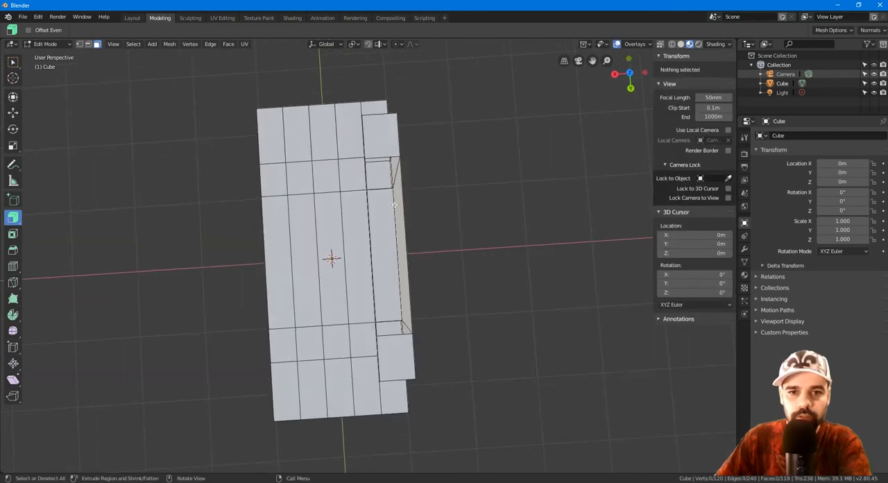
pyautogui.click(382, 232)
pyautogui.press('x')
pyautogui.click(389, 232)
# Step: Return to vertex selection and fill a face across the open top of the backrest between the two posts
pyautogui.moveTo(388, 232); pyautogui.dragTo(159, 135, button='middle')
pyautogui.click(453, 229)
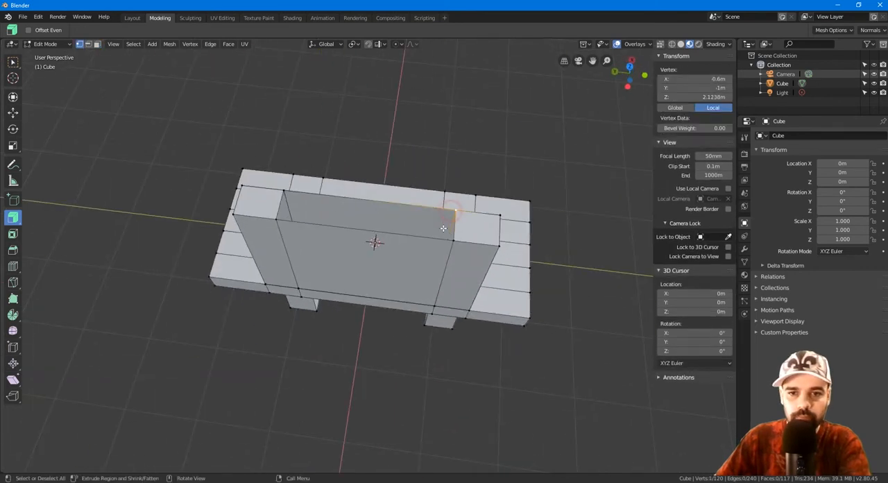
pyautogui.keyDown('shift'); pyautogui.click(282, 198); pyautogui.keyUp('shift')
pyautogui.keyDown('shift'); pyautogui.click(280, 217); pyautogui.keyUp('shift')
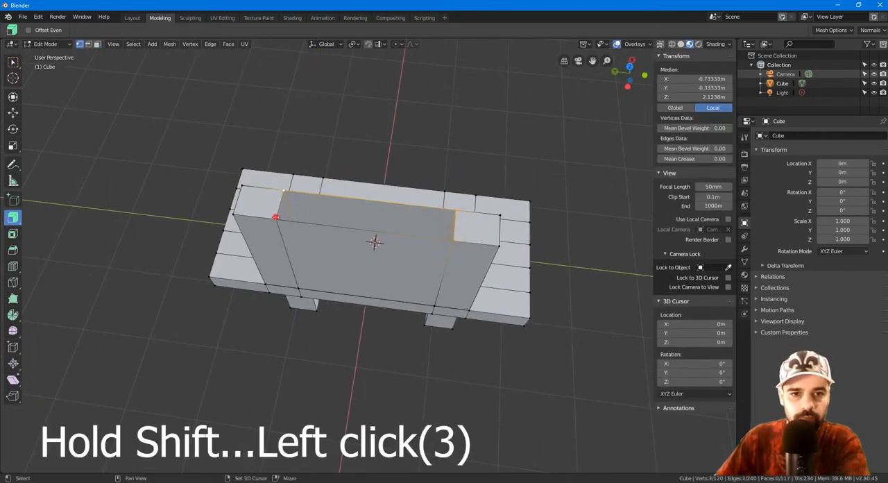
pyautogui.press('f')
# Step: Select the four inner top vertices of the backrest and edge-slide them down the post edges to a height of about 1.9 m
pyautogui.moveTo(280, 217); pyautogui.dragTo(211, 140, button='middle')
pyautogui.click(347, 190)
pyautogui.click(442, 146)
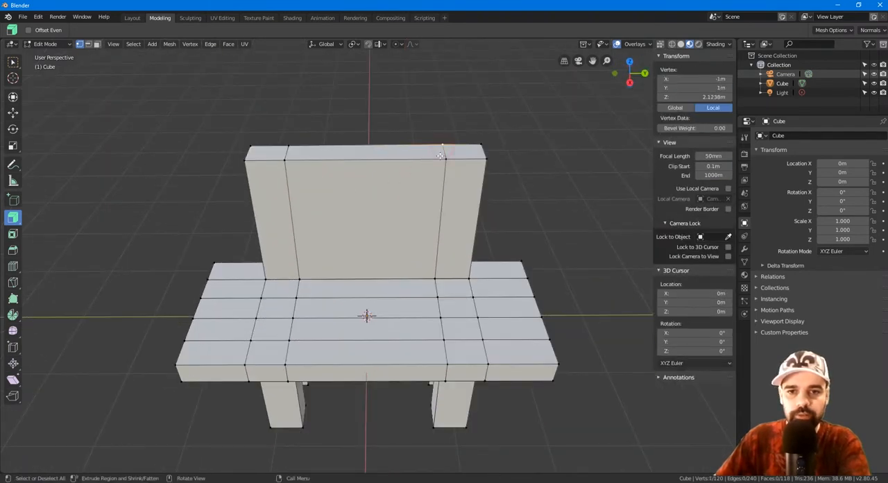
pyautogui.keyDown('shift'); pyautogui.click(446, 158); pyautogui.keyUp('shift')
pyautogui.keyDown('shift'); pyautogui.click(288, 147); pyautogui.keyUp('shift')
pyautogui.keyDown('shift'); pyautogui.click(285, 158); pyautogui.keyUp('shift')
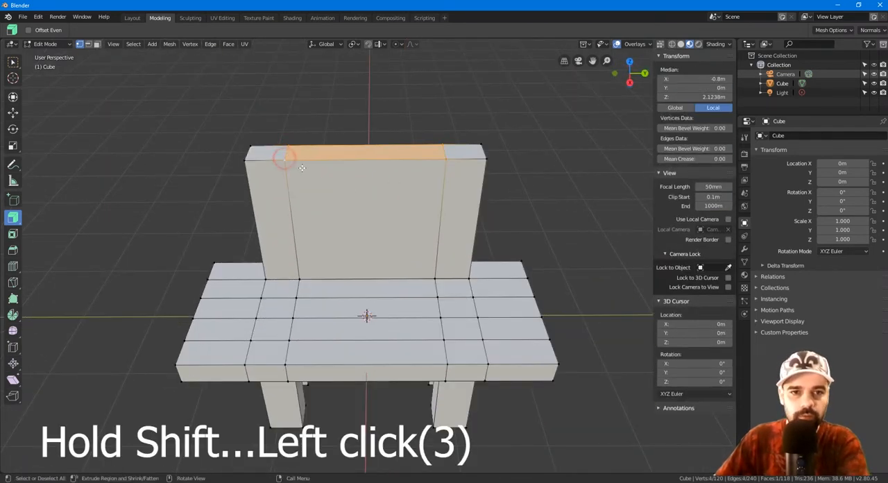
pyautogui.press('g')
pyautogui.press('g')
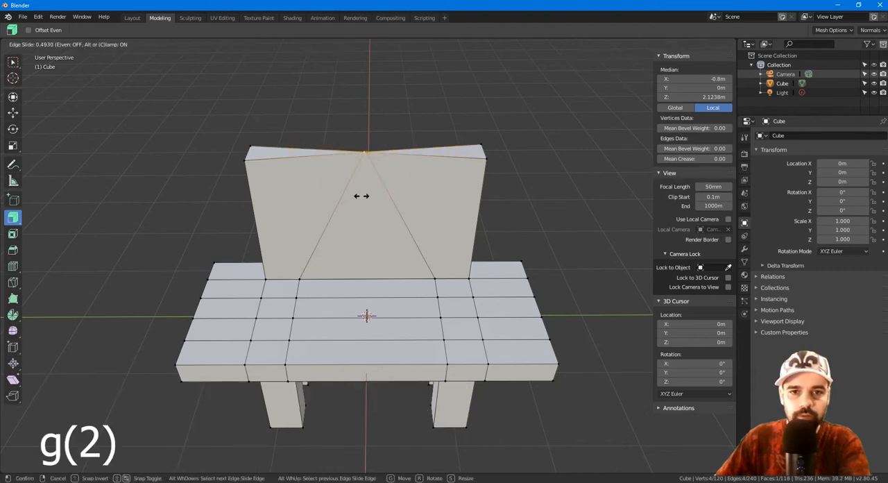
pyautogui.click(284, 200)
pyautogui.moveTo(283, 200); pyautogui.dragTo(519, 218, button='middle')
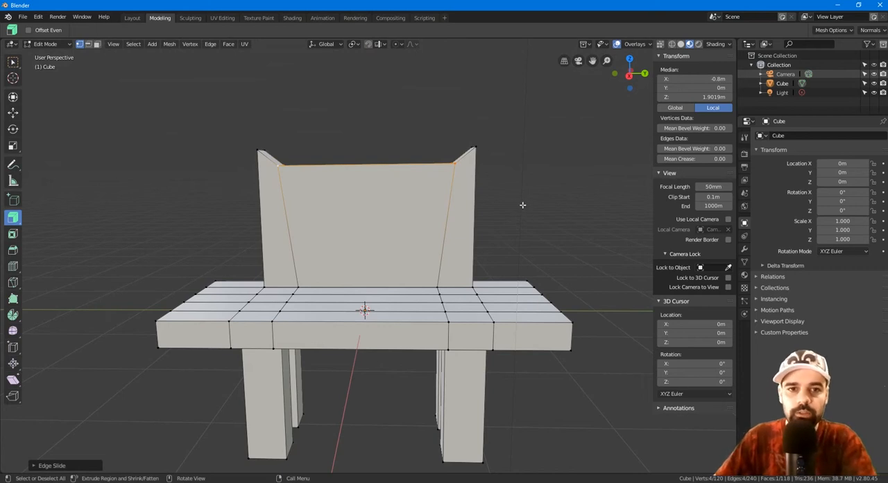
# Step: Revert the mesh to the bare back posts without the backrest and add a Mirror modifier to the cube
pyautogui.click(23, 16)
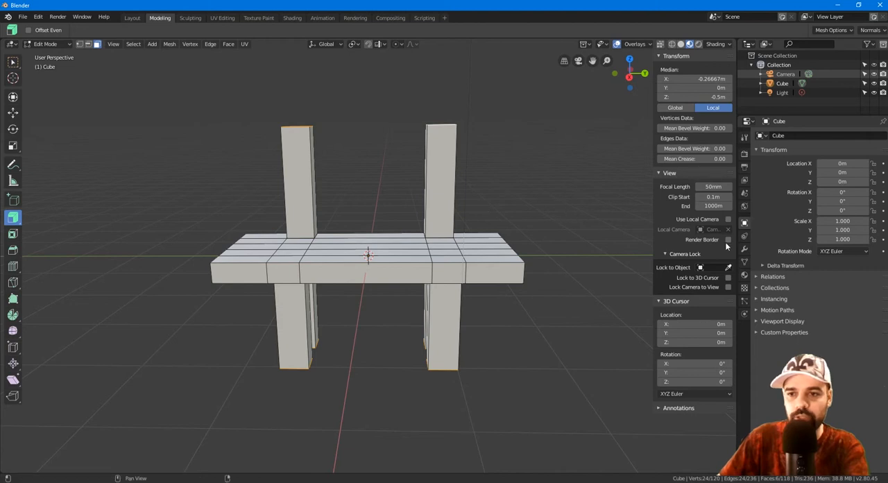
pyautogui.click(746, 250)
pyautogui.click(812, 135)
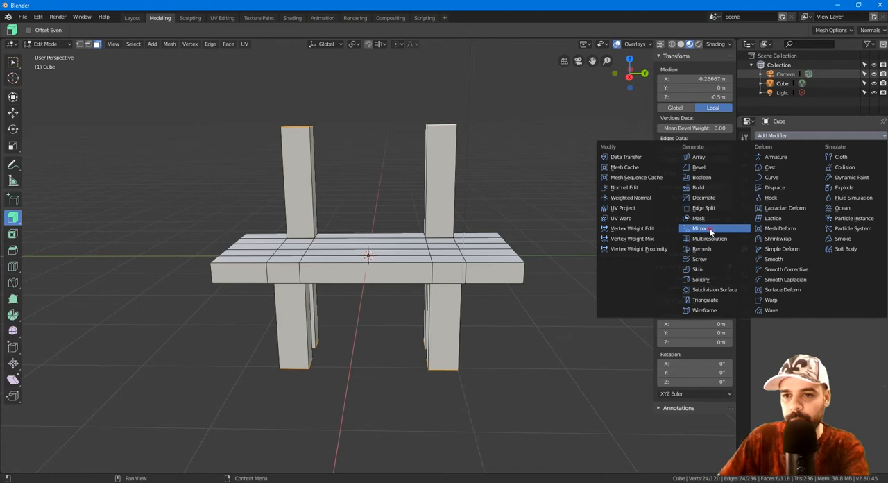
pyautogui.click(701, 229)
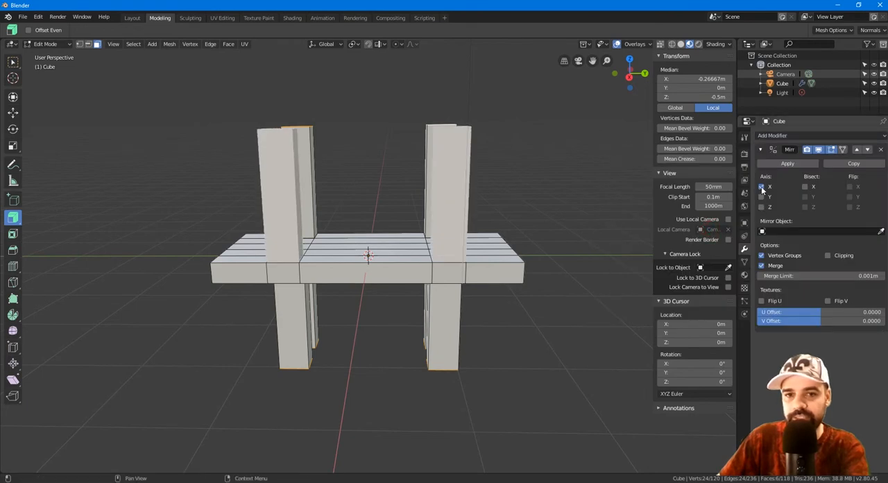
# Step: Try out the Mirror modifier's axes, leave only the Y axis enabled, and deselect the mesh
pyautogui.click(761, 206)
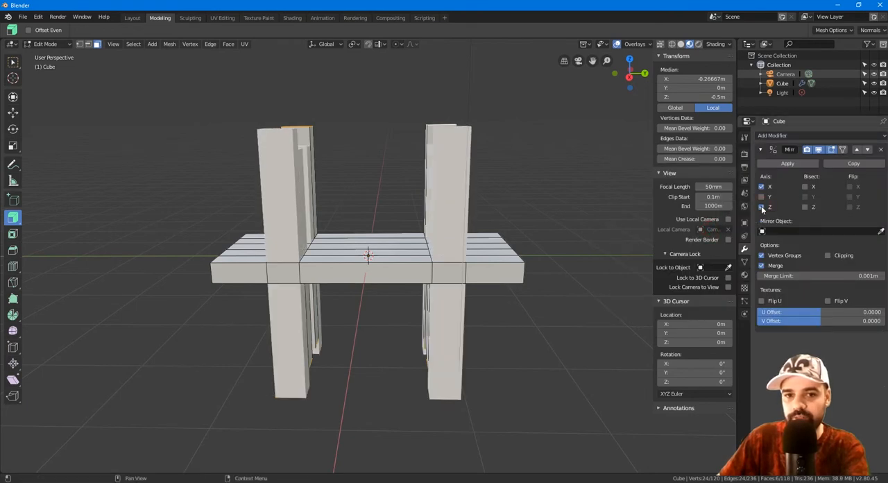
pyautogui.click(762, 207)
pyautogui.click(761, 197)
pyautogui.click(760, 186)
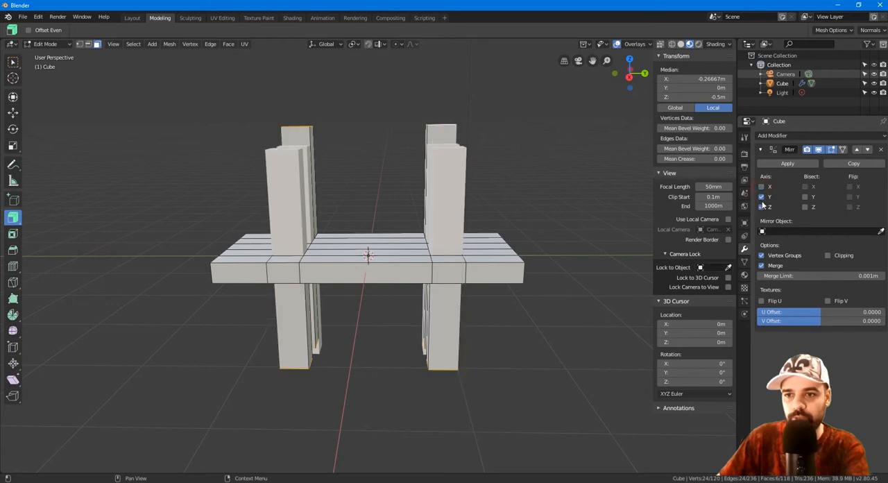
pyautogui.click(762, 208)
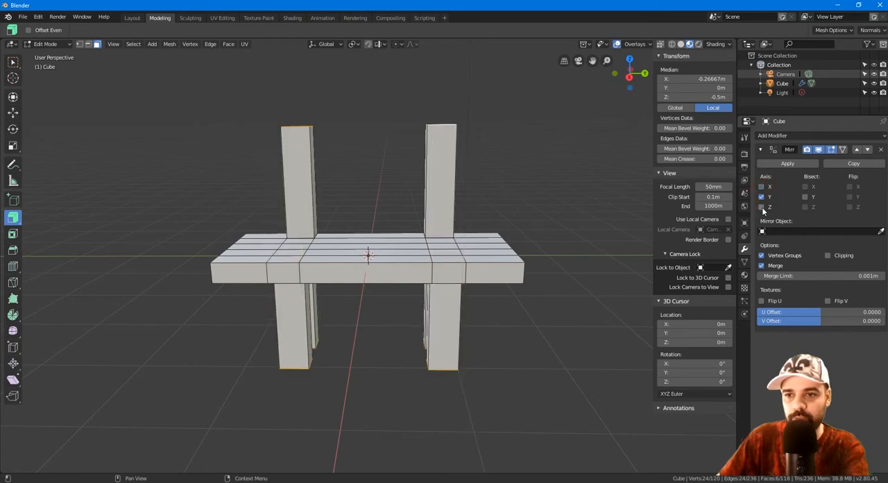
pyautogui.click(548, 175)
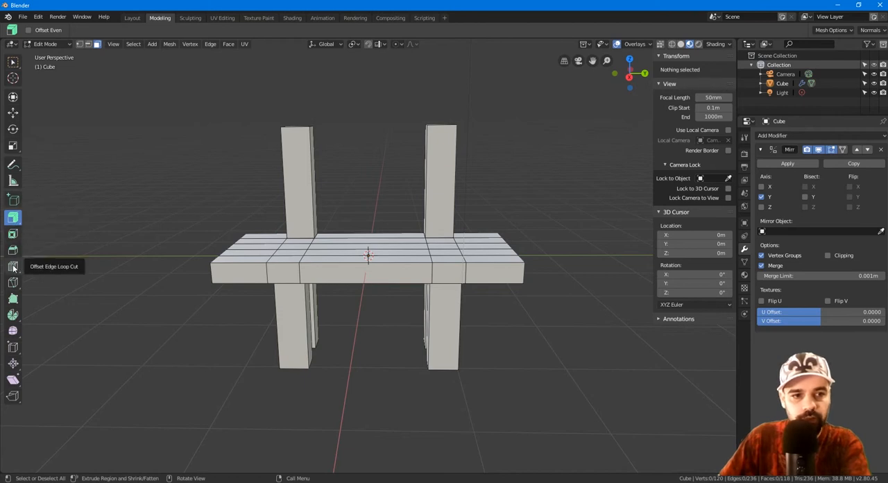
# Step: Add two horizontal loop cuts to the back post on the negative Y side, one at mid-height and one halfway above it
pyautogui.moveTo(13, 268); pyautogui.dragTo(49, 289)
pyautogui.moveTo(297, 232); pyautogui.dragTo(367, 132, button='middle')
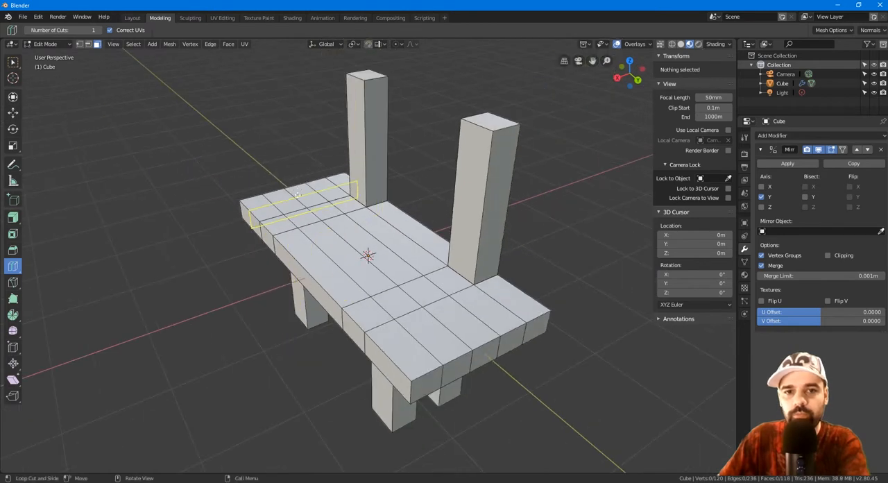
pyautogui.click(370, 130)
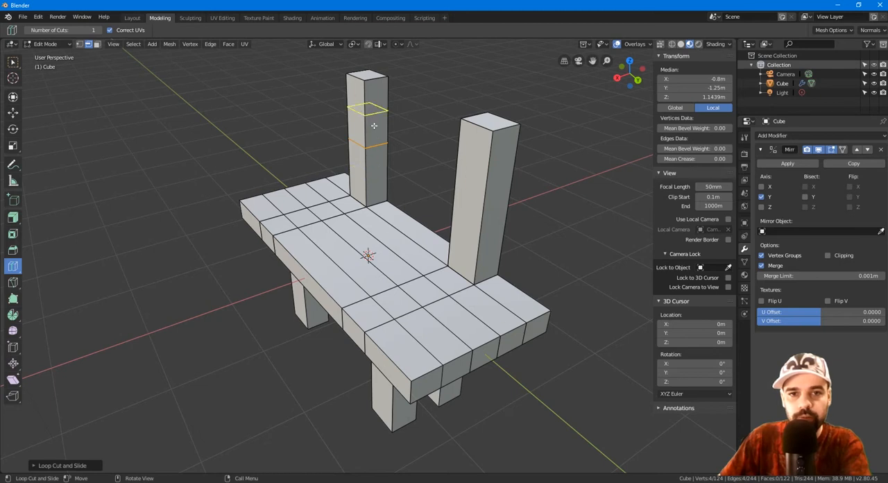
pyautogui.click(374, 124)
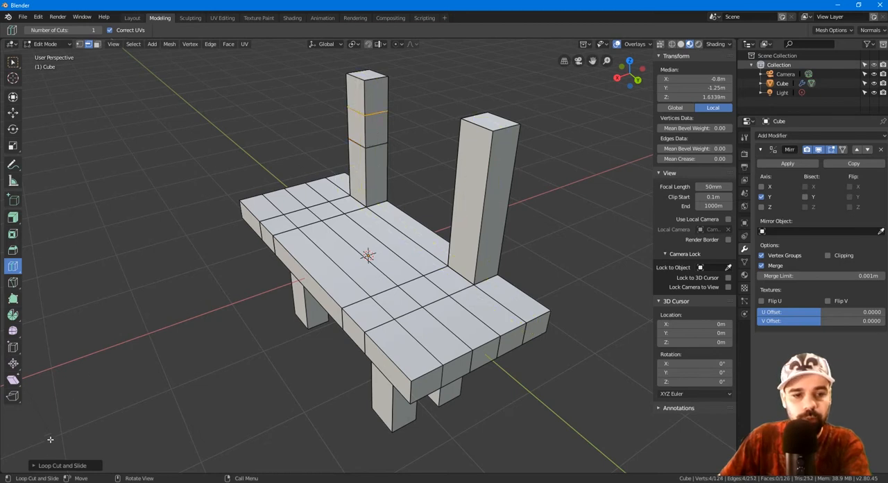
pyautogui.click(35, 465)
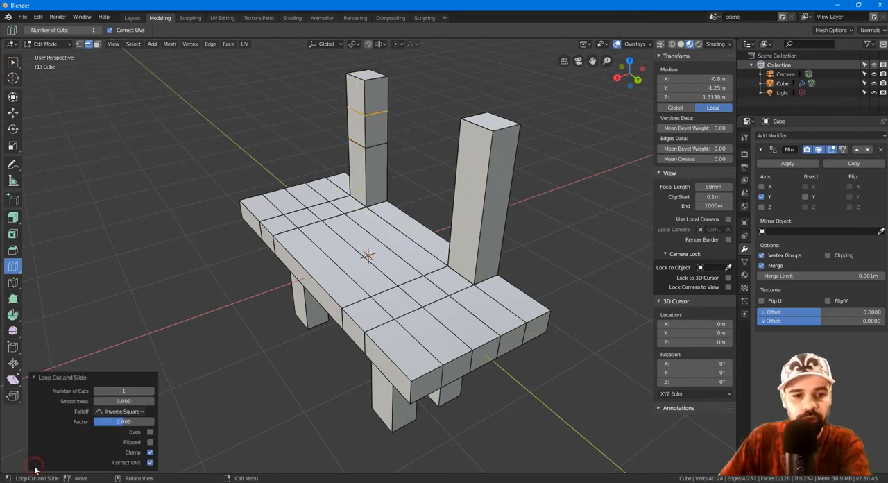
pyautogui.click(35, 378)
pyautogui.moveTo(35, 379); pyautogui.dragTo(341, 212, button='middle')
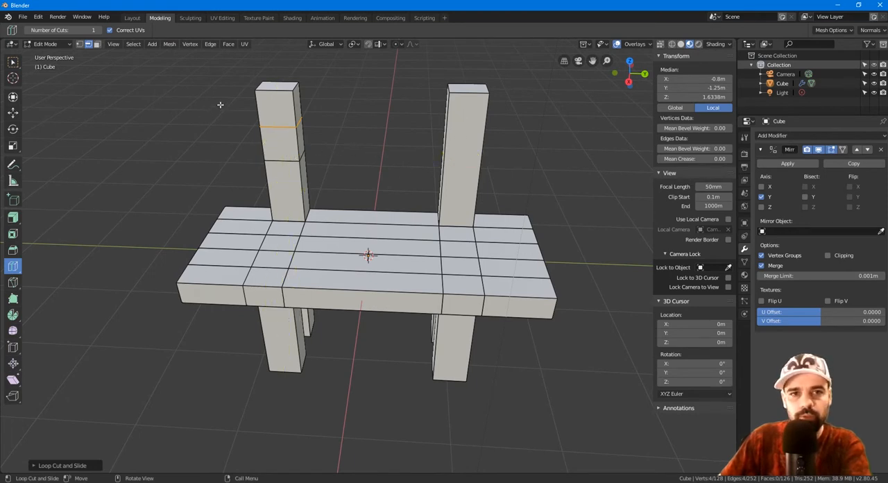
# Step: Switch to face selection and extrude the middle inner face of the cut post toward the bench's centre, to about Y -0.23 m
pyautogui.click(96, 44)
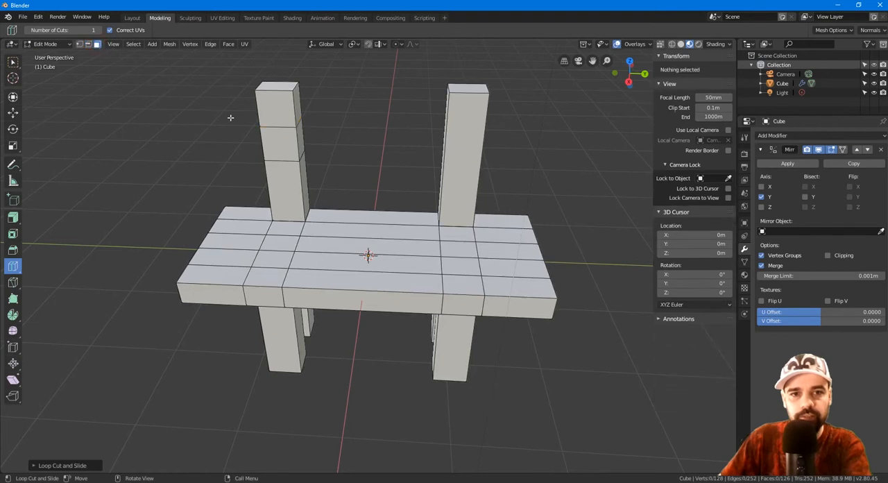
pyautogui.moveTo(209, 104); pyautogui.dragTo(337, 146, button='middle')
pyautogui.press('w')
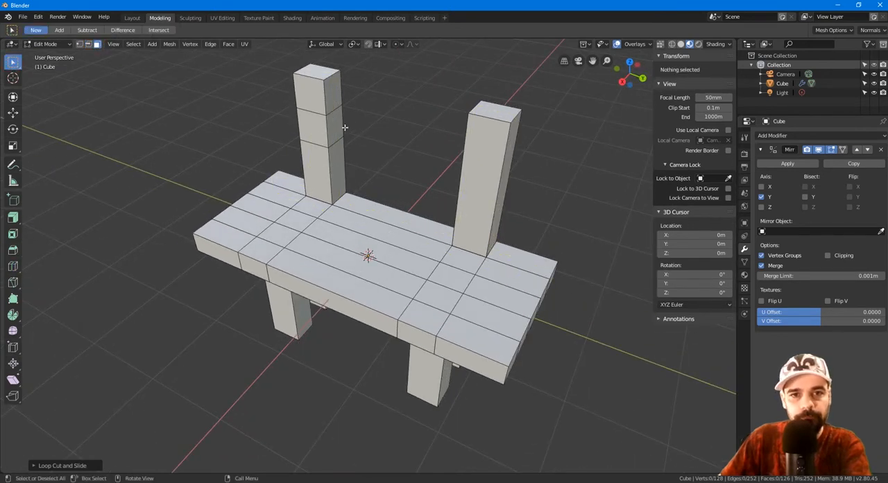
pyautogui.click(340, 127)
pyautogui.moveTo(378, 146); pyautogui.dragTo(414, 135, button='middle')
pyautogui.moveTo(13, 217); pyautogui.dragTo(60, 262)
pyautogui.moveTo(140, 144); pyautogui.dragTo(165, 172)
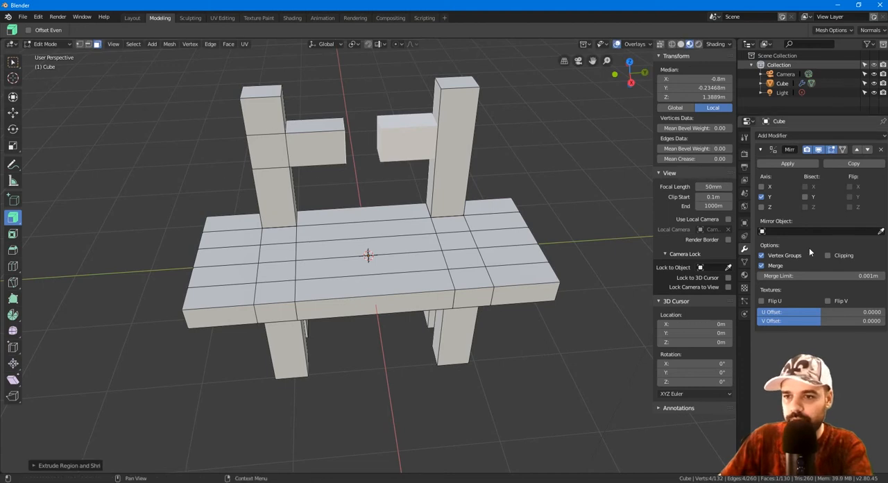
# Step: Enable Clipping on the Mirror modifier, extrude the crossbar's end face up to the mirror plane, and deselect it
pyautogui.click(827, 256)
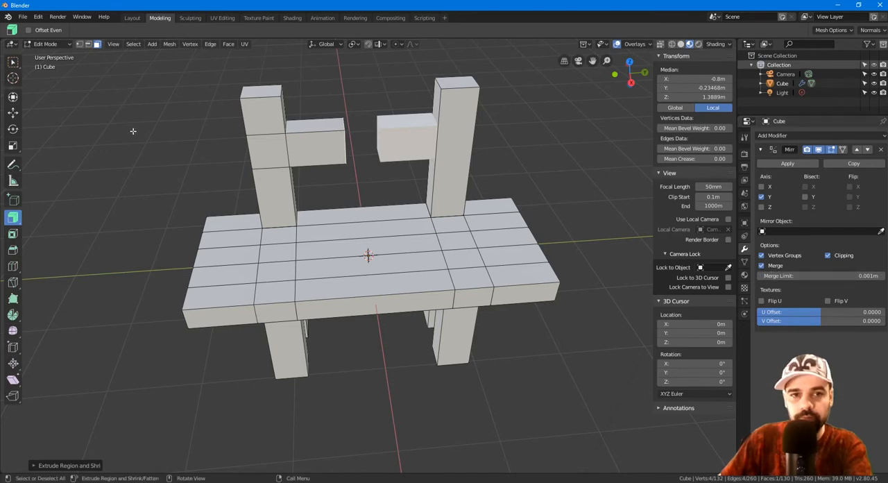
pyautogui.moveTo(130, 130); pyautogui.dragTo(137, 164)
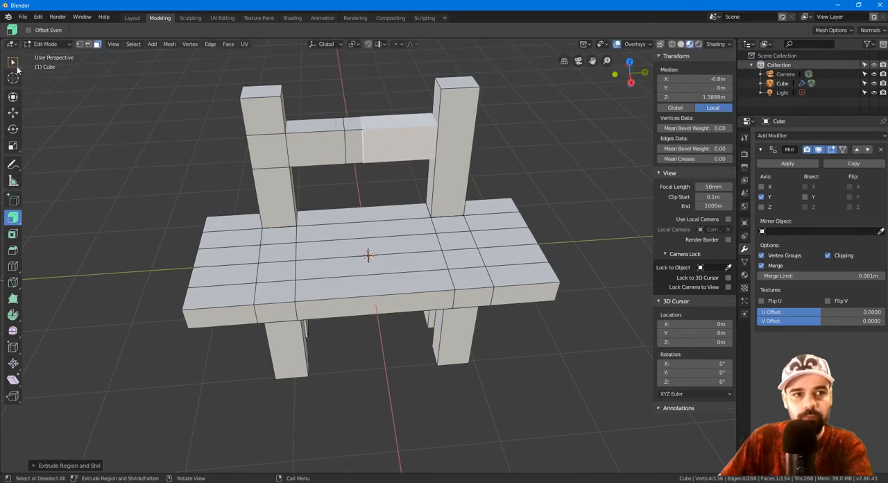
pyautogui.click(167, 129)
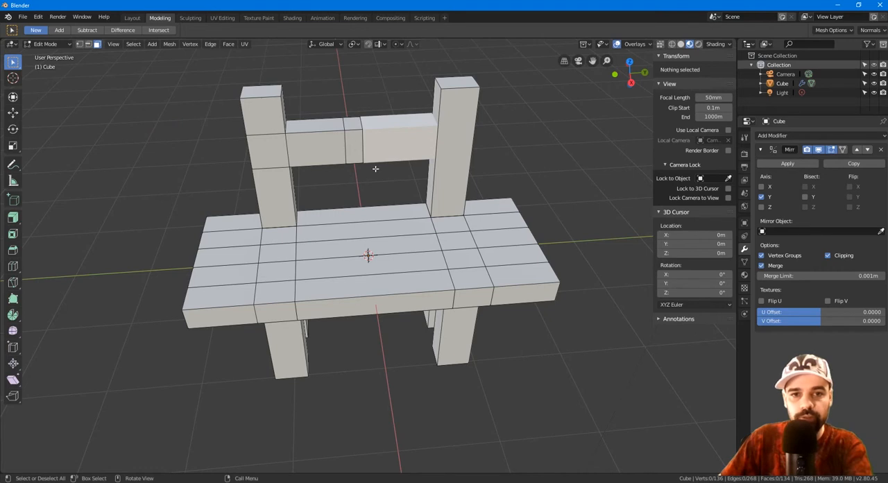
# Step: In edge selection, try deleting the extra edge loop beside the crossbar's centre, undo that, and dissolve the loop's edges instead
pyautogui.scroll(1, 348, 144)
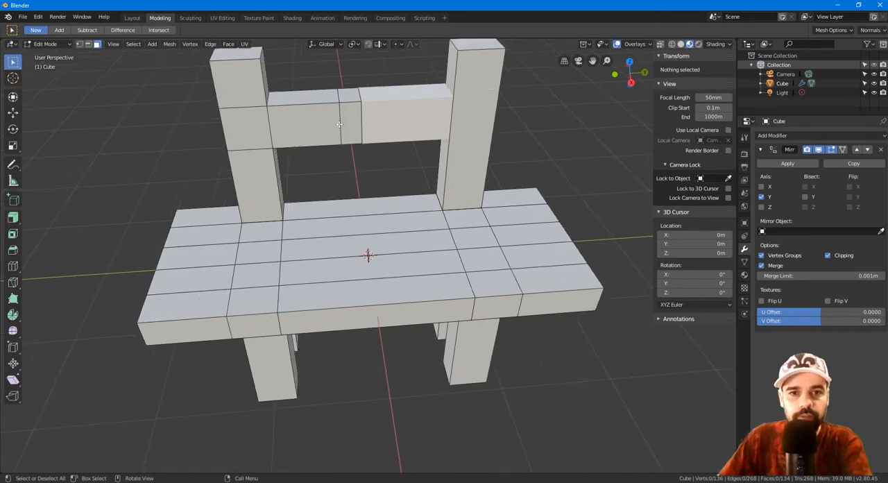
pyautogui.keyDown('alt'); pyautogui.click(339, 124); pyautogui.keyUp('alt')
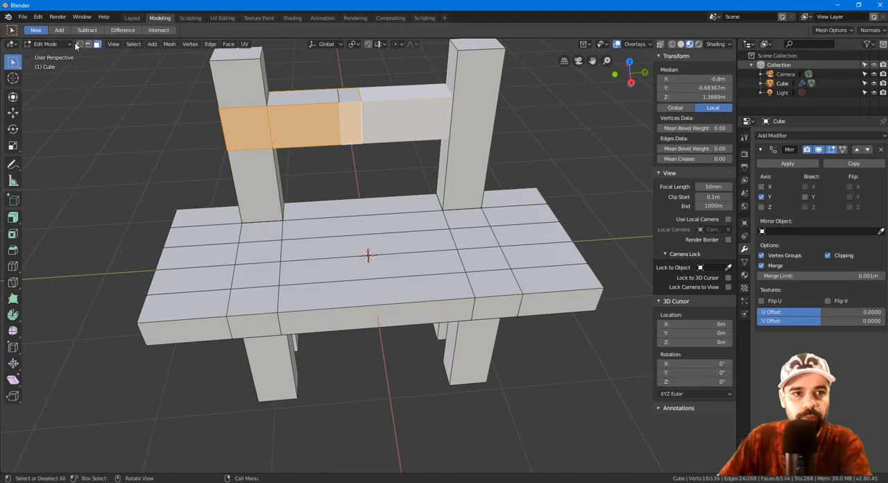
pyautogui.click(88, 43)
pyautogui.click(342, 98)
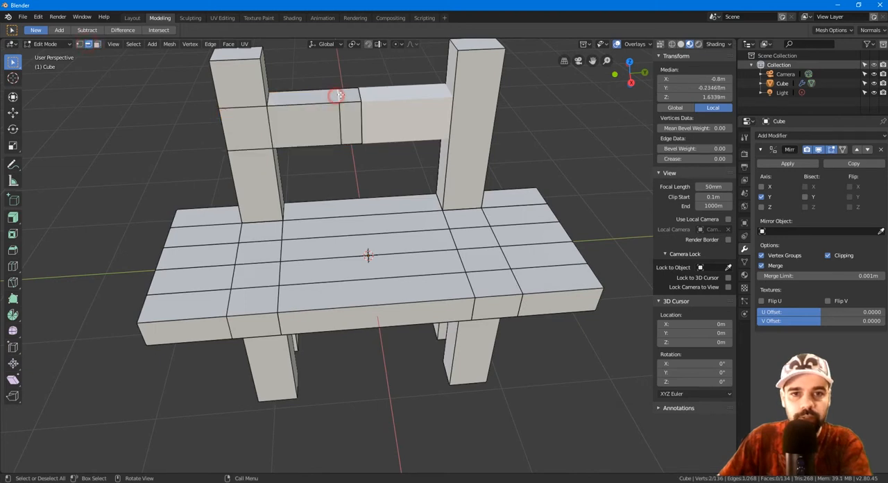
pyautogui.keyDown('alt'); pyautogui.click(341, 113); pyautogui.keyUp('alt')
pyautogui.moveTo(370, 159); pyautogui.dragTo(363, 163, button='middle')
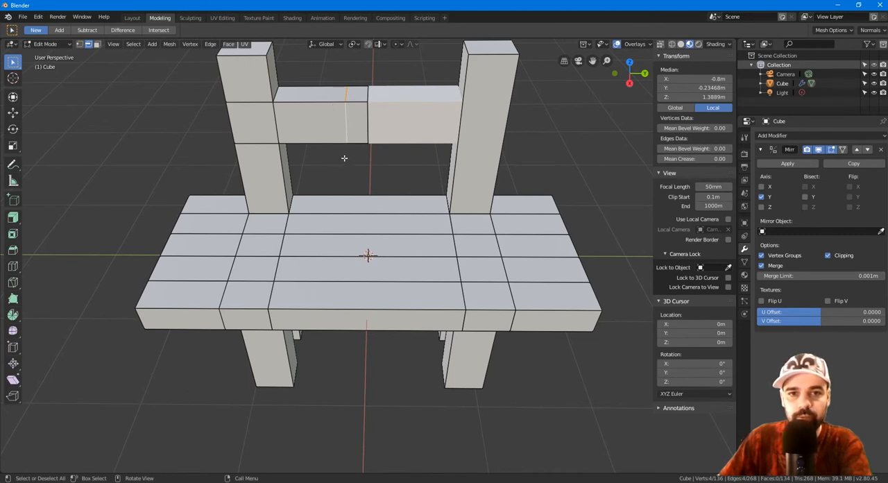
pyautogui.press('x')
pyautogui.click(321, 151)
pyautogui.hotkey('ctrl', 'z')
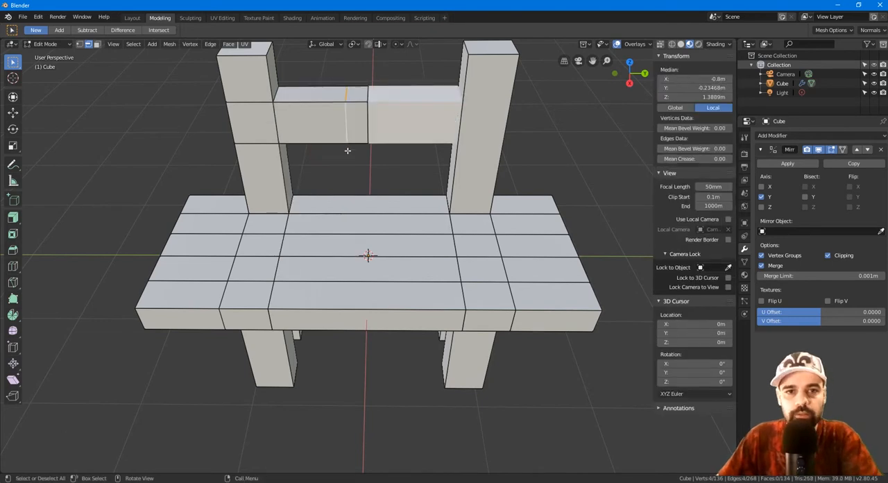
pyautogui.press('x')
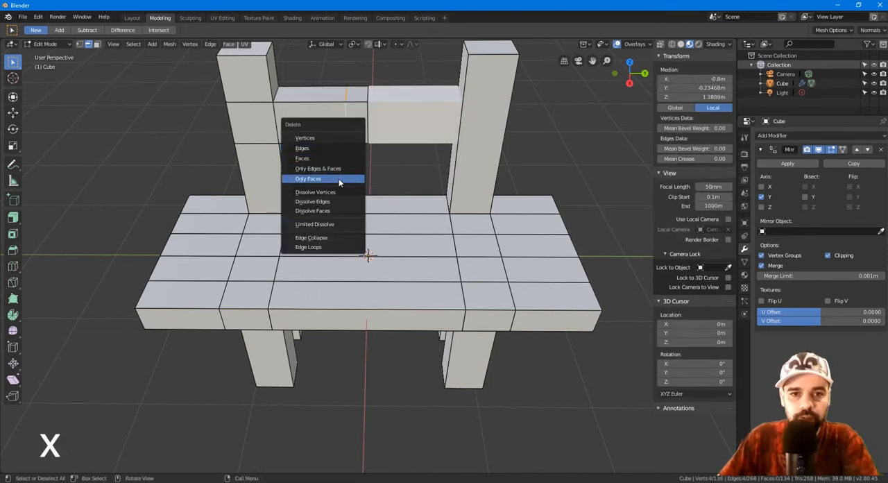
pyautogui.click(337, 201)
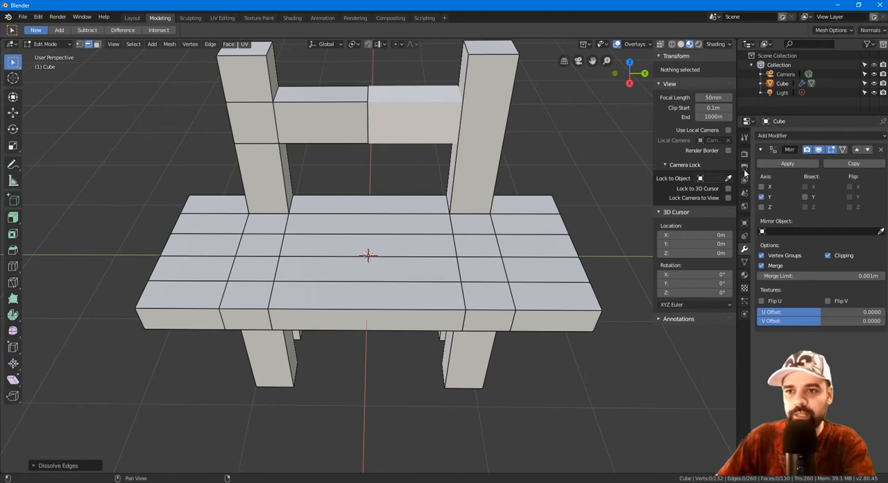
# Step: Switch to Object Mode to apply the Mirror modifier, and return to editing the bench mesh
pyautogui.click(777, 164)
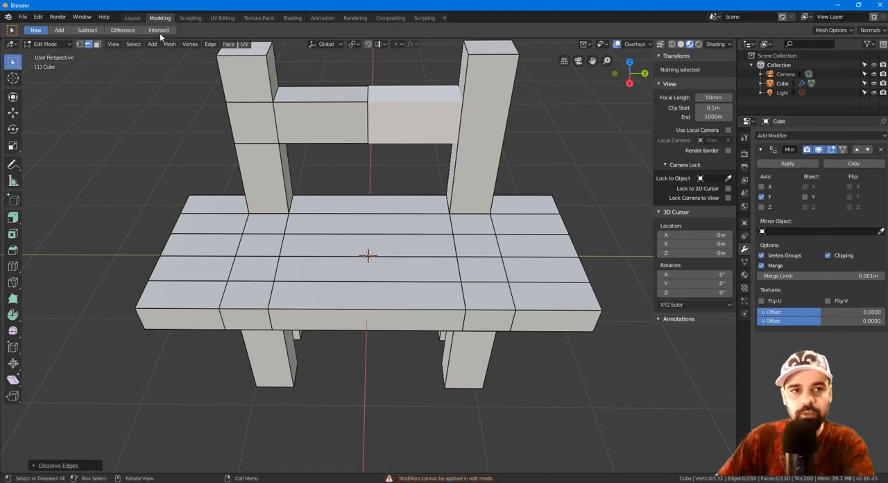
pyautogui.click(132, 17)
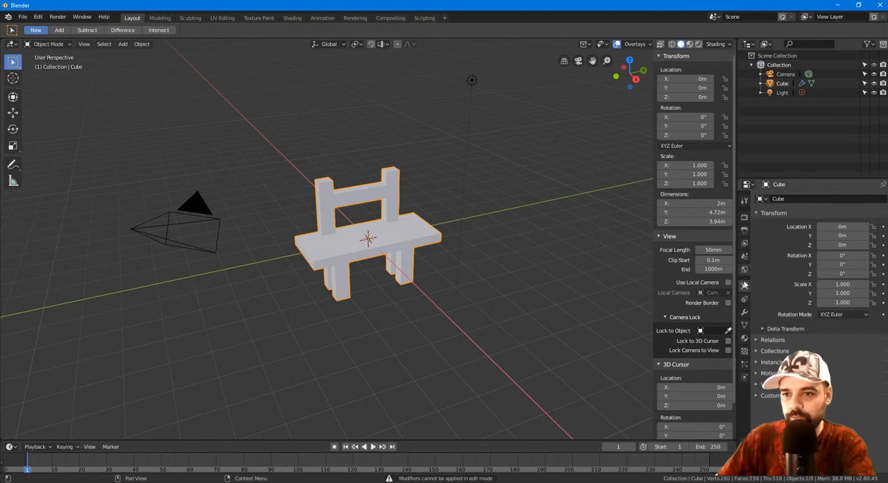
pyautogui.click(744, 311)
pyautogui.click(790, 227)
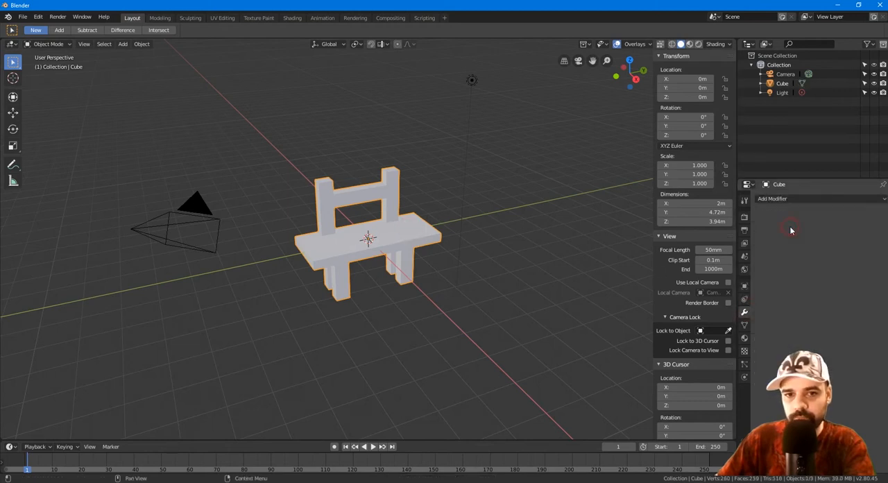
pyautogui.click(159, 17)
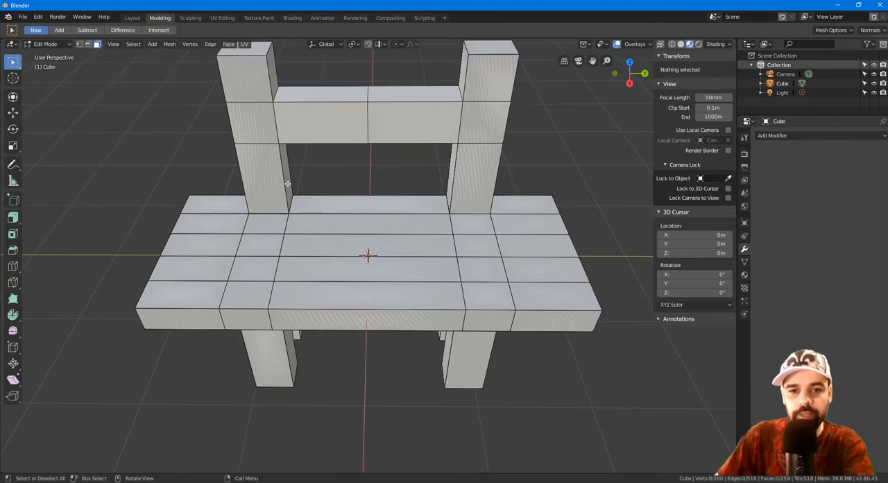
# Step: Select the front and top faces on both halves of the crossbar to examine the applied mirror geometry
pyautogui.click(323, 125)
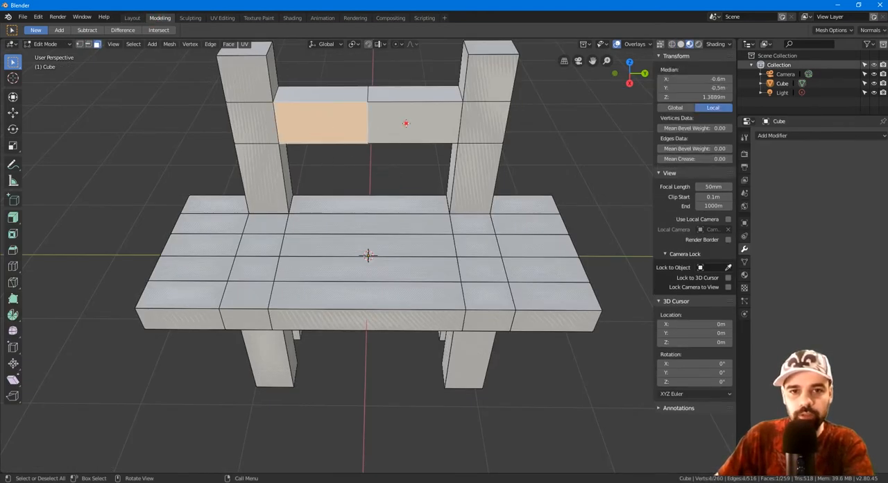
pyautogui.click(407, 122)
pyautogui.click(402, 95)
pyautogui.click(340, 93)
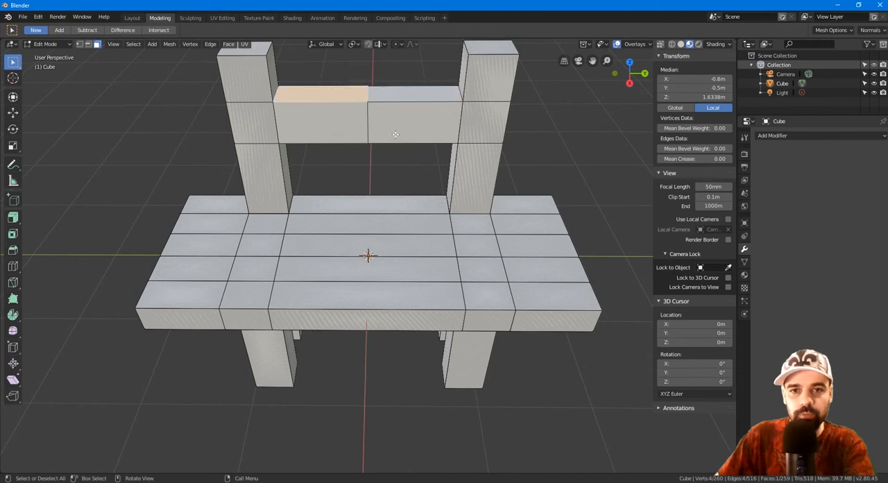
# Step: Remove double vertices across the entire bench mesh, and clear the selection
pyautogui.click(478, 228)
pyautogui.click(471, 191)
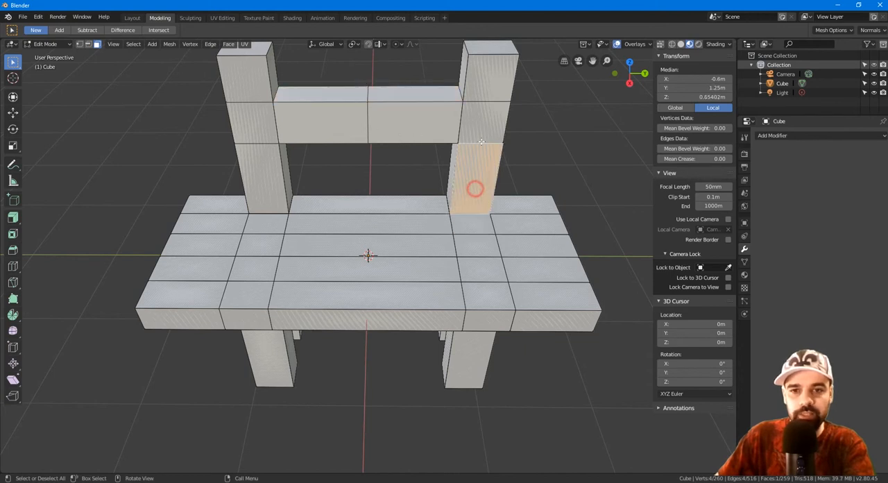
pyautogui.keyDown('shift'); pyautogui.click(479, 135); pyautogui.keyUp('shift')
pyautogui.moveTo(480, 135); pyautogui.dragTo(375, 193, button='middle')
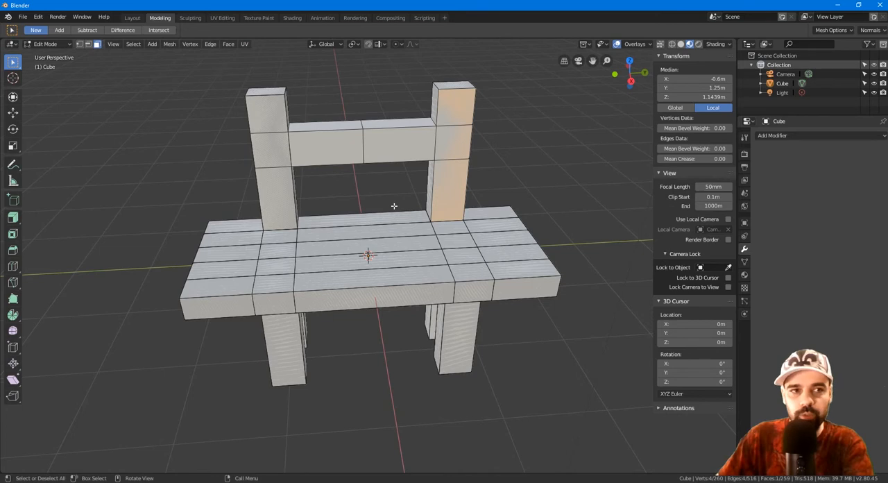
pyautogui.press('a')
pyautogui.click(186, 44)
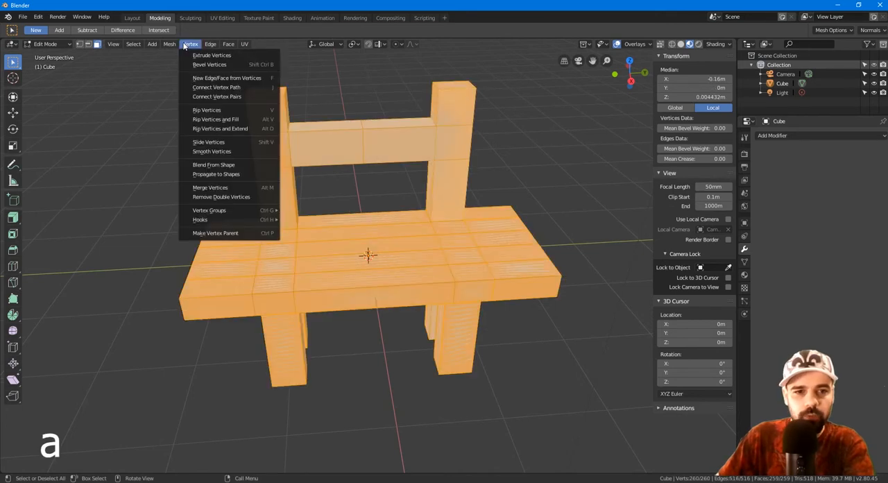
pyautogui.click(242, 196)
pyautogui.hotkey('alt', 'a')
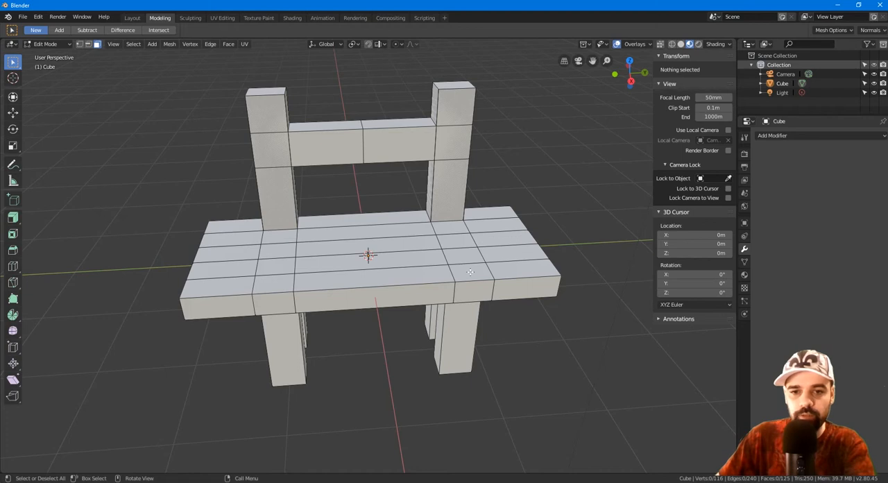
# Step: Delete the front face of the left backrest post where the crossbar joins it
pyautogui.moveTo(418, 297); pyautogui.dragTo(356, 114, button='middle')
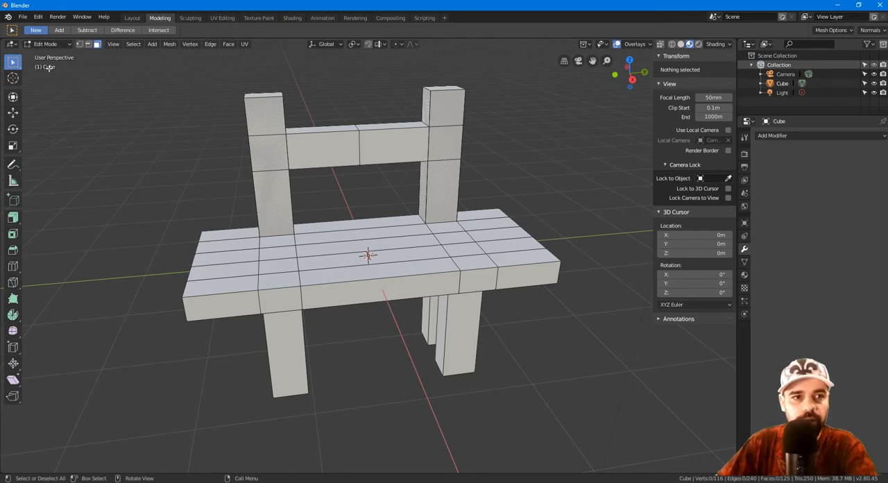
pyautogui.click(272, 155)
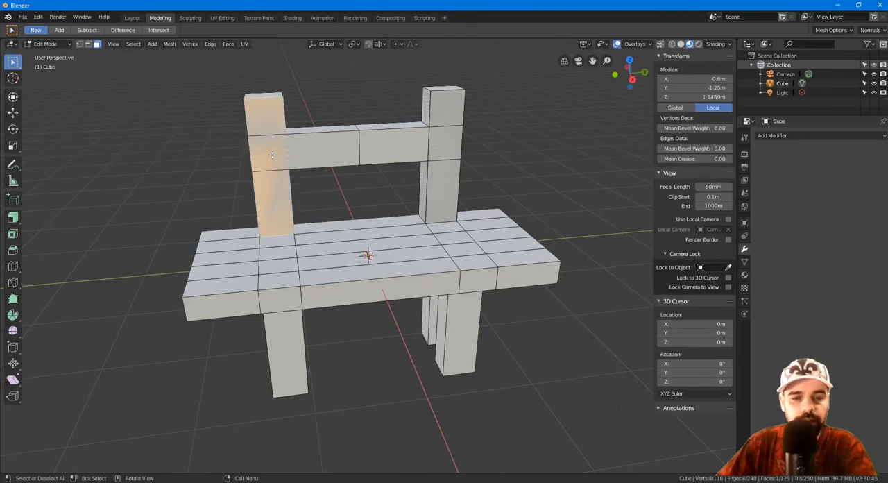
pyautogui.press('x')
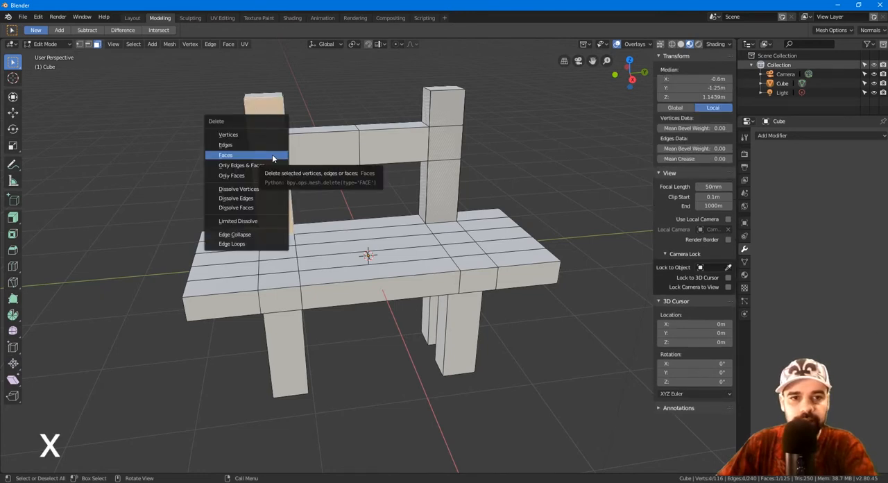
pyautogui.click(272, 154)
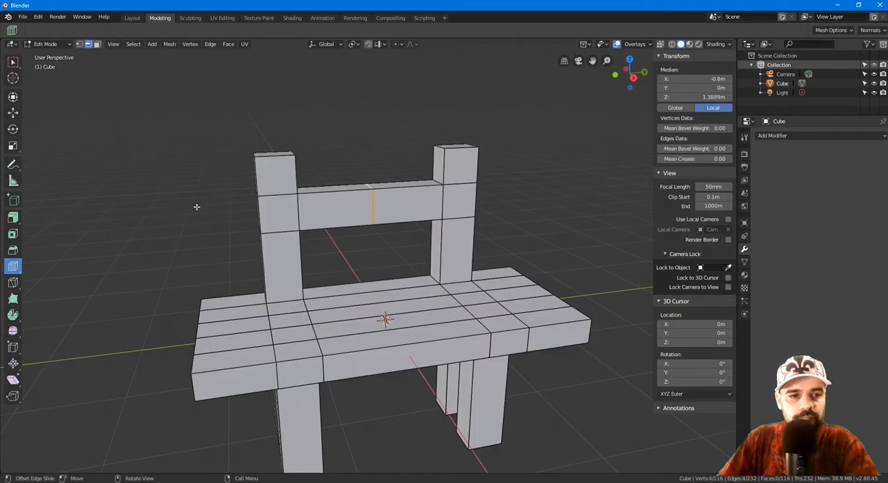
# Step: Add parallel edge loops on both sides of the crossbar's centre loop with Offset Edge Loop Cut
pyautogui.click(15, 268)
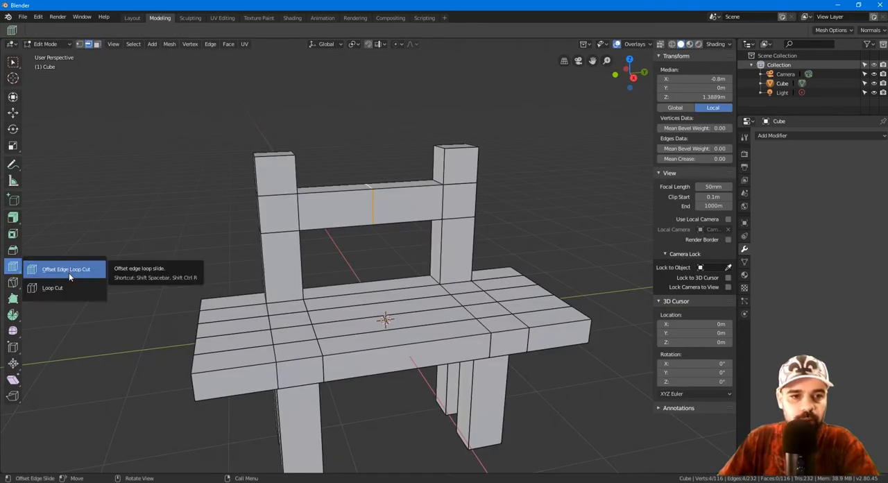
pyautogui.click(68, 273)
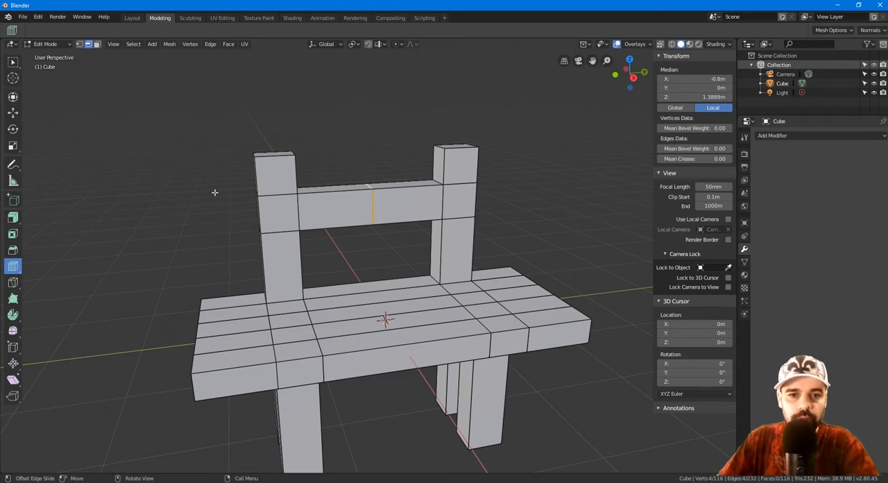
pyautogui.moveTo(196, 170); pyautogui.dragTo(196, 190)
pyautogui.click(12, 61)
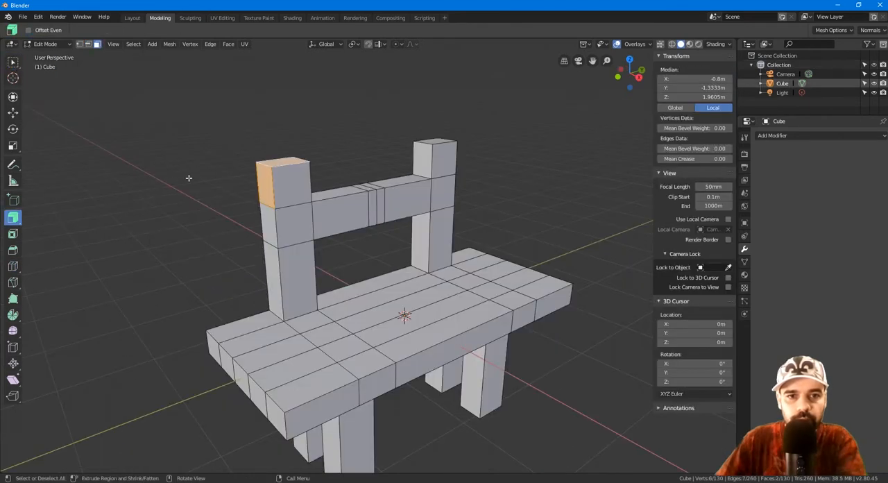
# Step: Try Extrude Along Normals and Extrude Individual on the top and outer side faces of the left backrest post, undoing each extrusion
pyautogui.moveTo(10, 219); pyautogui.dragTo(49, 261)
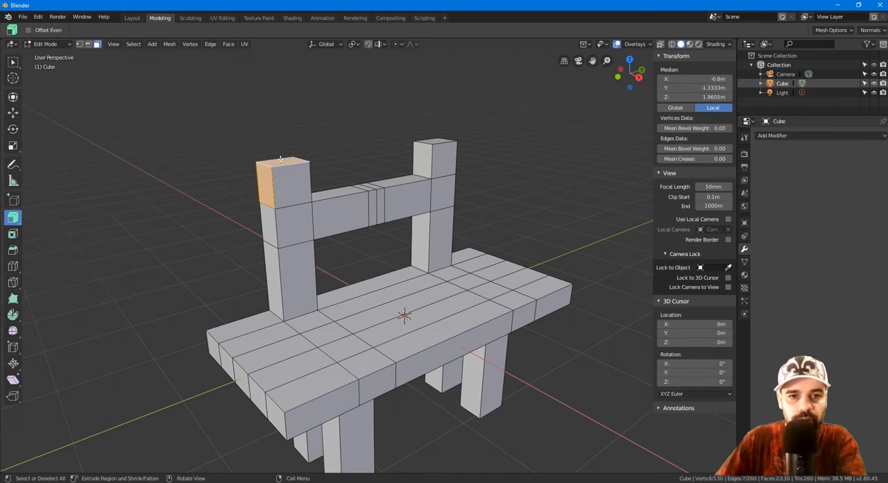
pyautogui.moveTo(211, 215); pyautogui.dragTo(270, 247)
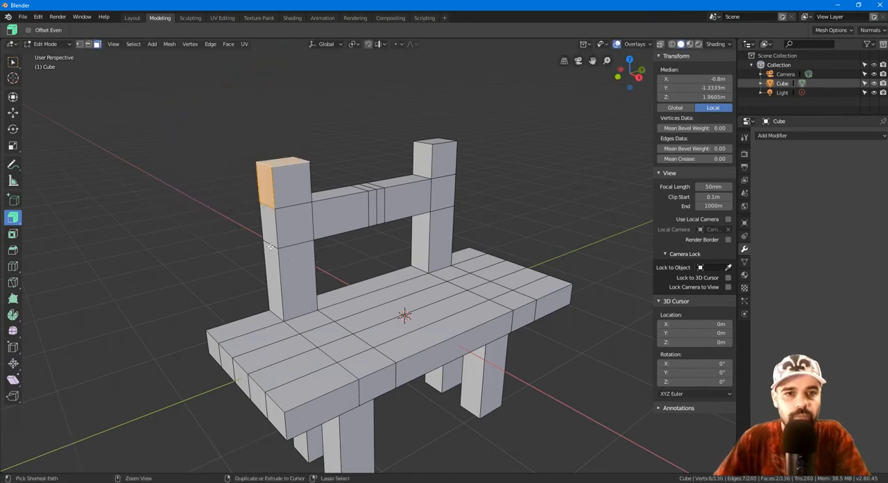
pyautogui.moveTo(12, 218); pyautogui.dragTo(56, 239)
pyautogui.moveTo(188, 220); pyautogui.dragTo(99, 241)
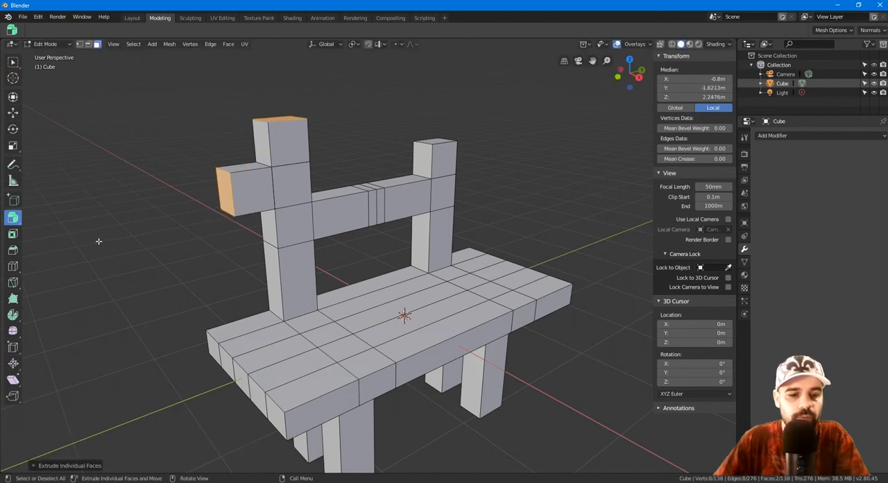
pyautogui.hotkey('ctrl', 'z')
# Step: Try Extrude to Cursor on the left post's top and outer side faces through several points around the bench, and undo the extrusions
pyautogui.moveTo(12, 218); pyautogui.dragTo(56, 237)
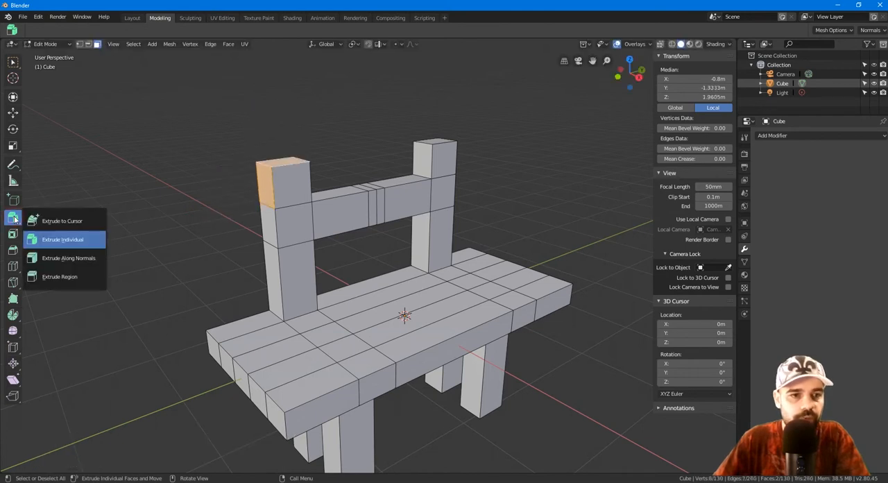
pyautogui.click(77, 221)
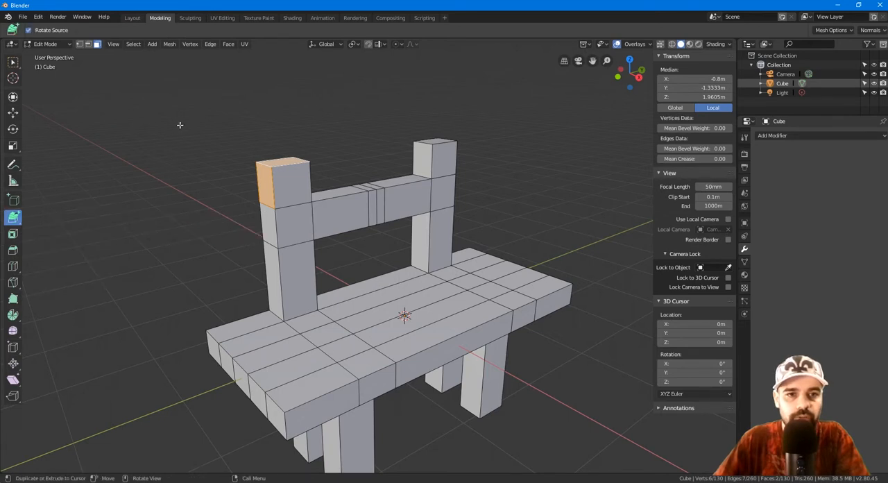
pyautogui.click(117, 100)
pyautogui.click(348, 82)
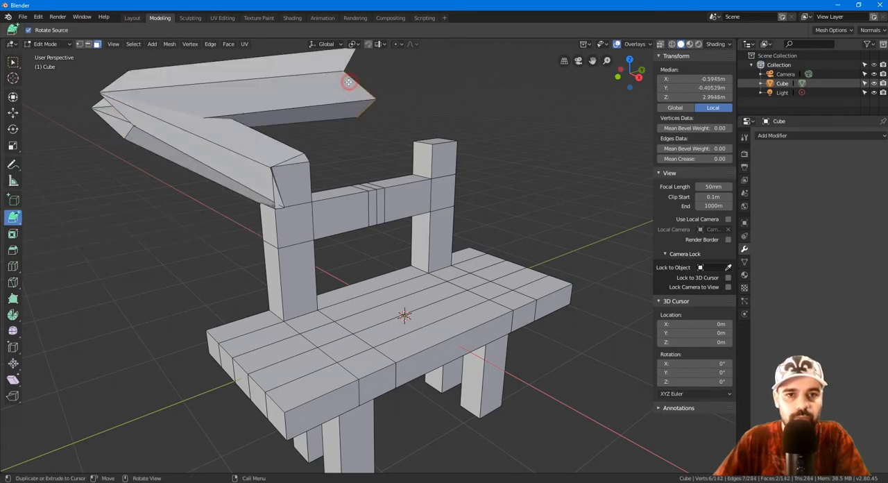
pyautogui.click(515, 109)
pyautogui.click(561, 217)
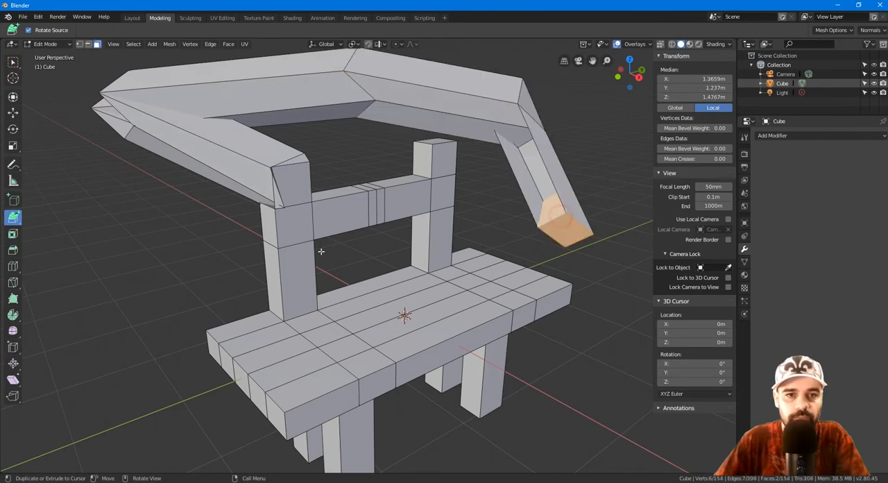
pyautogui.click(176, 272)
pyautogui.hotkey('ctrl', 'z')
pyautogui.hotkey('ctrl', 'z')
pyautogui.hotkey('ctrl', 'z')
pyautogui.hotkey('ctrl', 'z')
pyautogui.hotkey('ctrl', 'z')
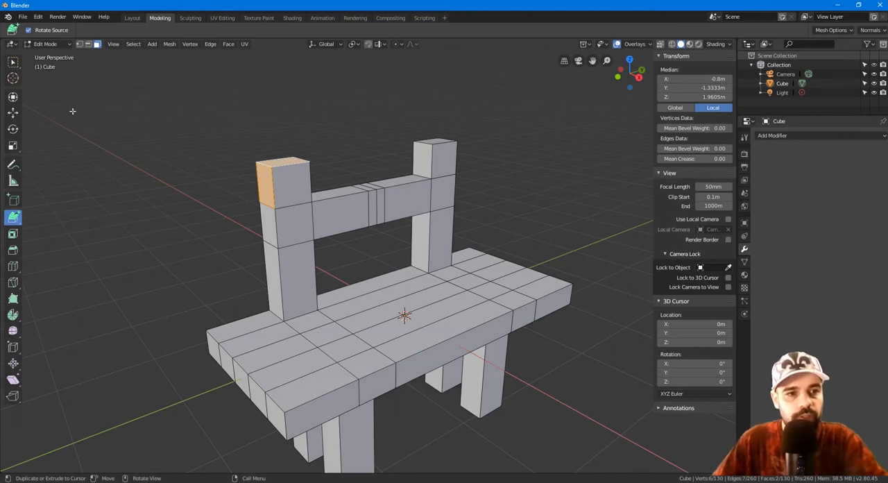
# Step: Return to the selection tool and preview a loop cut around the left backrest post without placing it
pyautogui.click(13, 64)
pyautogui.hotkey('ctrl', 'r')
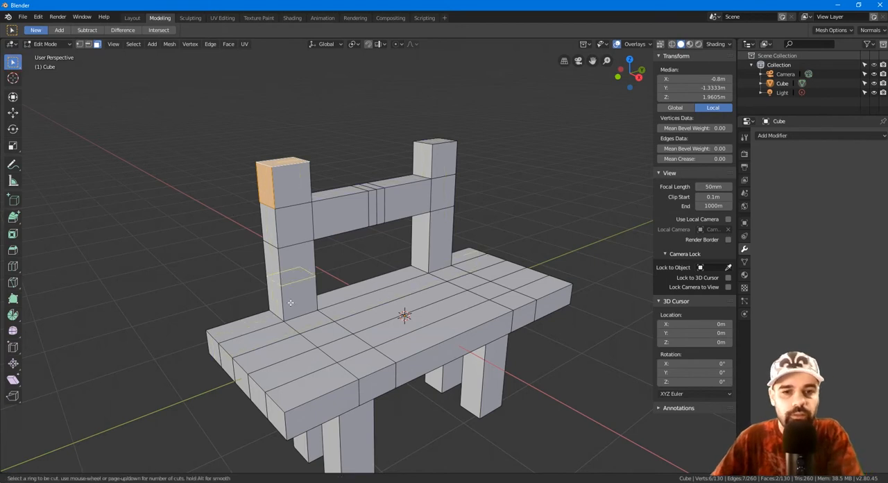
pyautogui.press('Escape')
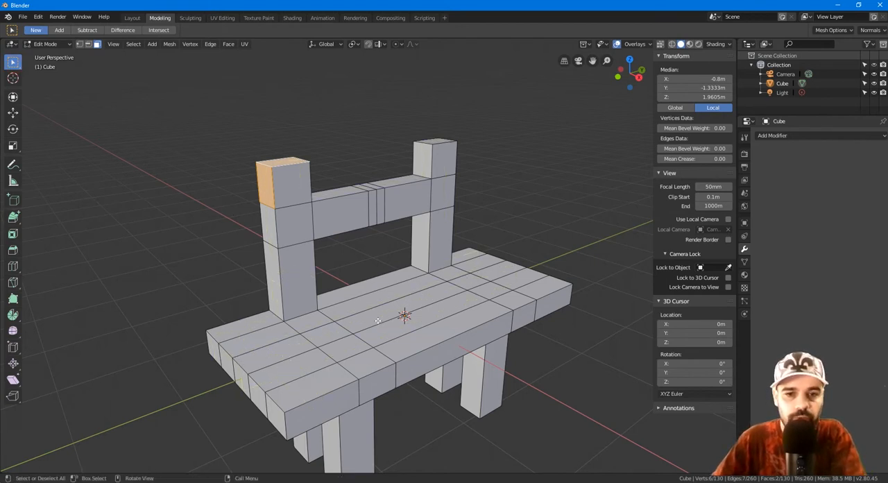
# Step: In edge selection, dissolve the lengthwise edge in the middle of the seat's central section, and preview a loop cut through the seat's end
pyautogui.click(87, 44)
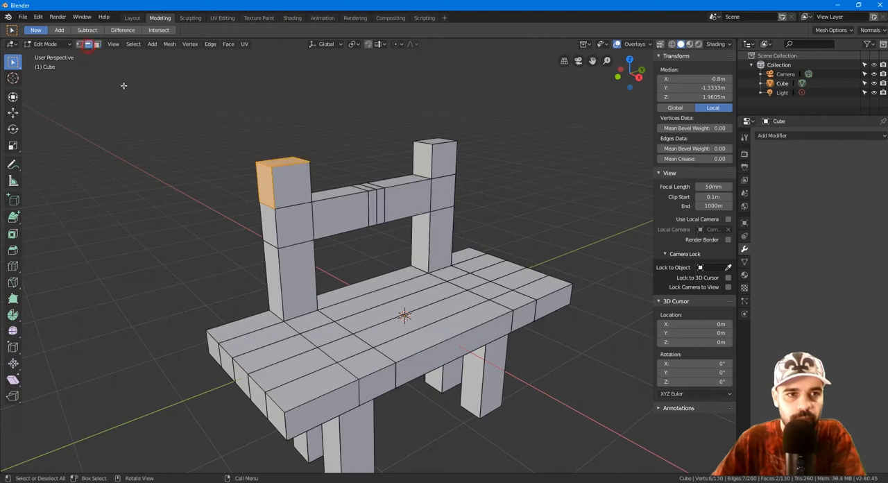
pyautogui.click(382, 320)
pyautogui.press('x')
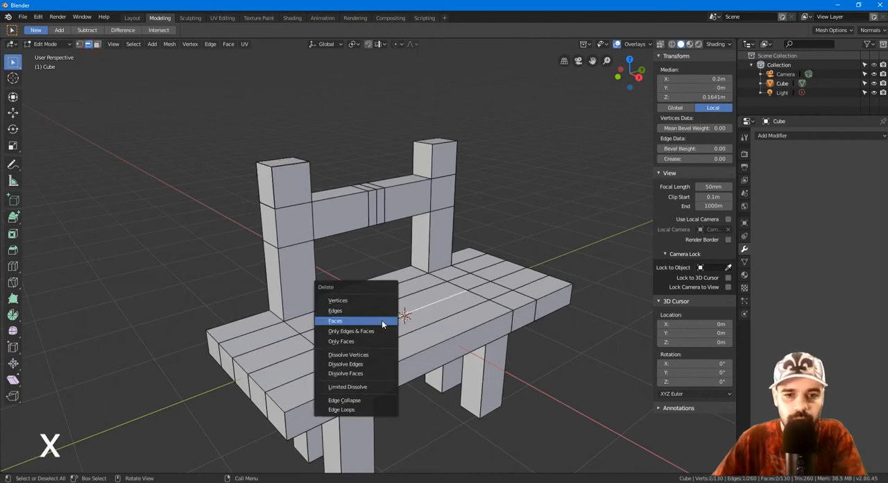
pyautogui.click(377, 363)
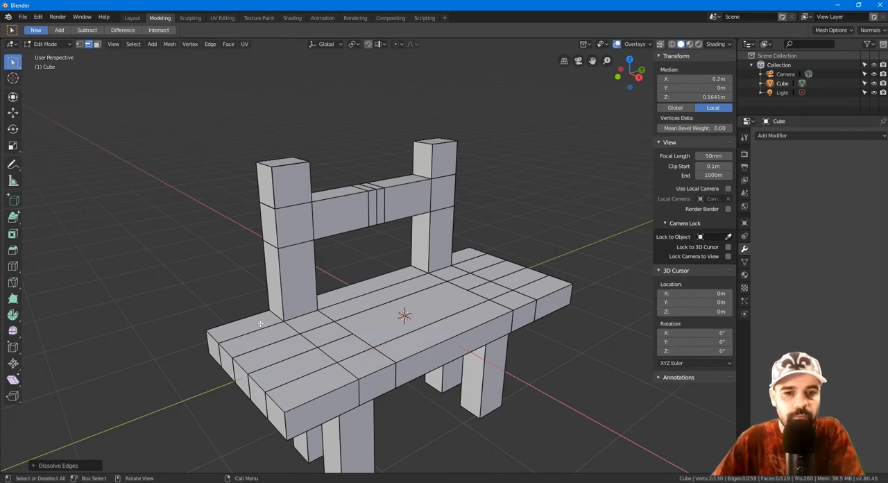
pyautogui.hotkey('ctrl', 'r')
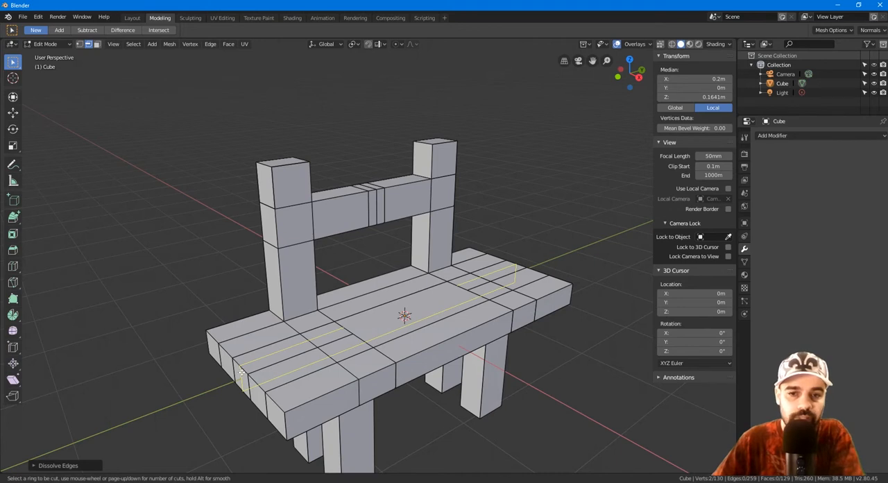
pyautogui.press('Escape')
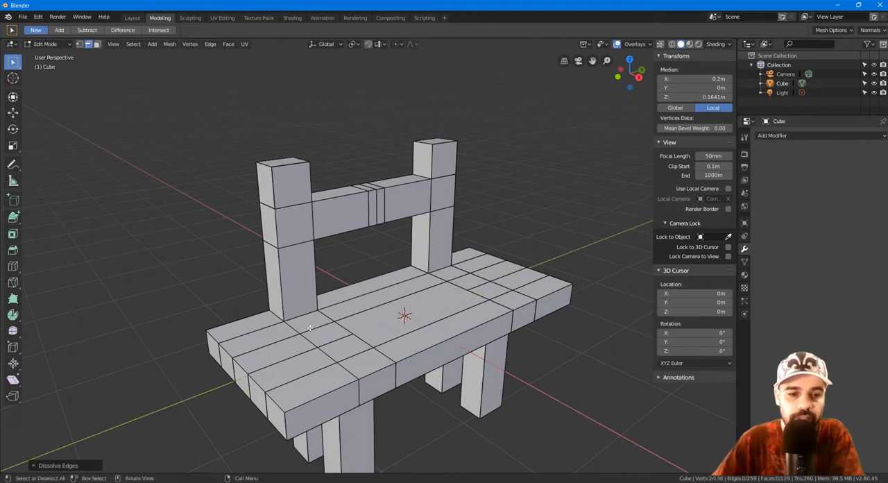
# Step: In vertex selection, connect two opposite corners of the seat's merged central face diagonally, and move the vertex on its right edge inward
pyautogui.press('1')
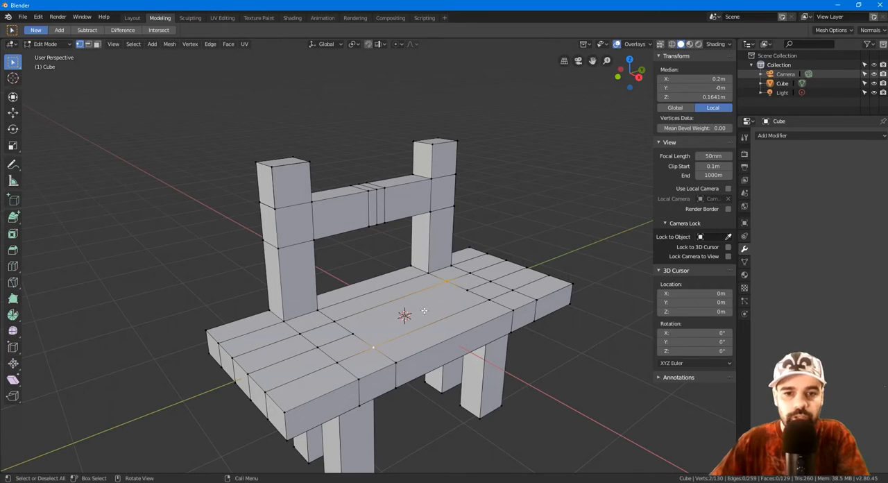
pyautogui.press('j')
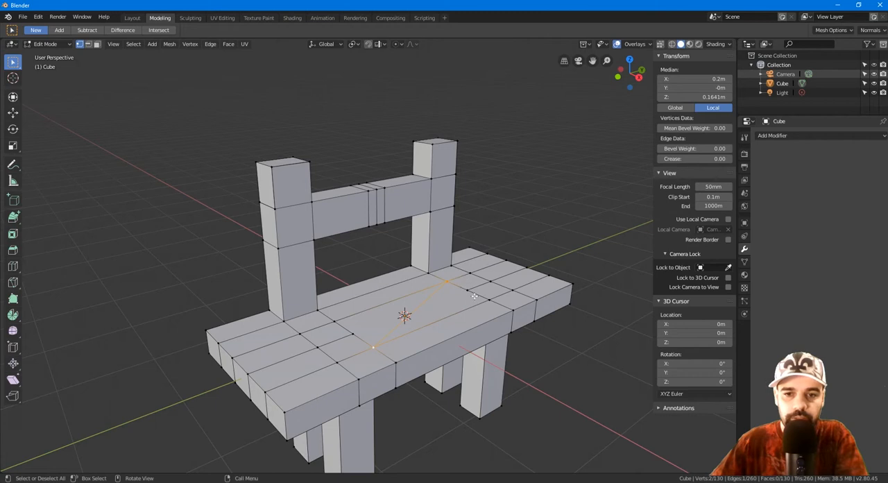
pyautogui.click(467, 290)
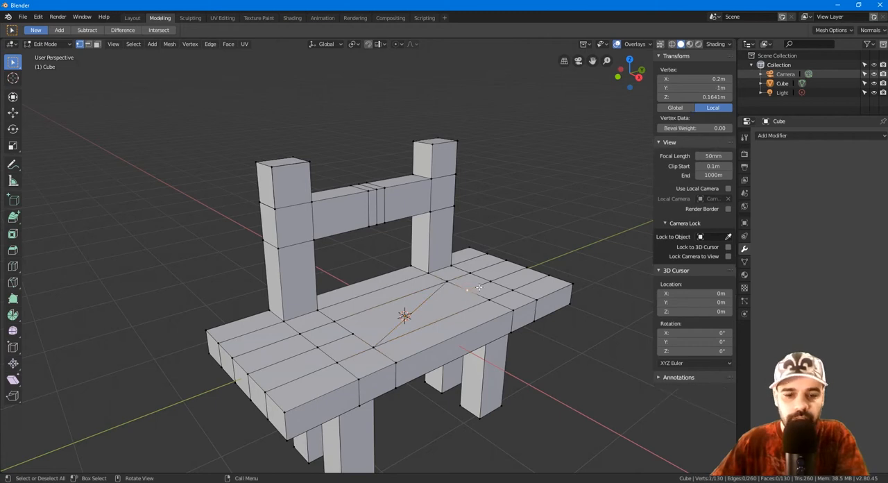
pyautogui.press('g')
pyautogui.click(457, 318)
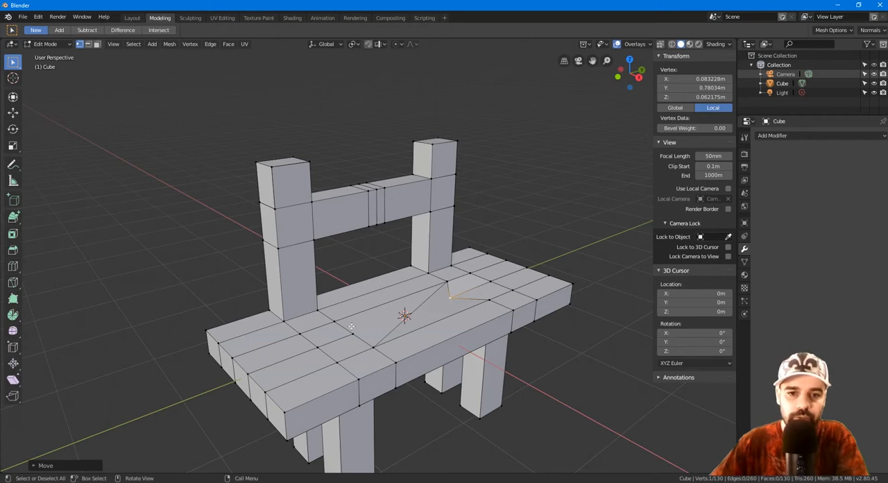
# Step: Preview loop cuts across the seat's diagonally split central face without placing them
pyautogui.hotkey('ctrl', 'r')
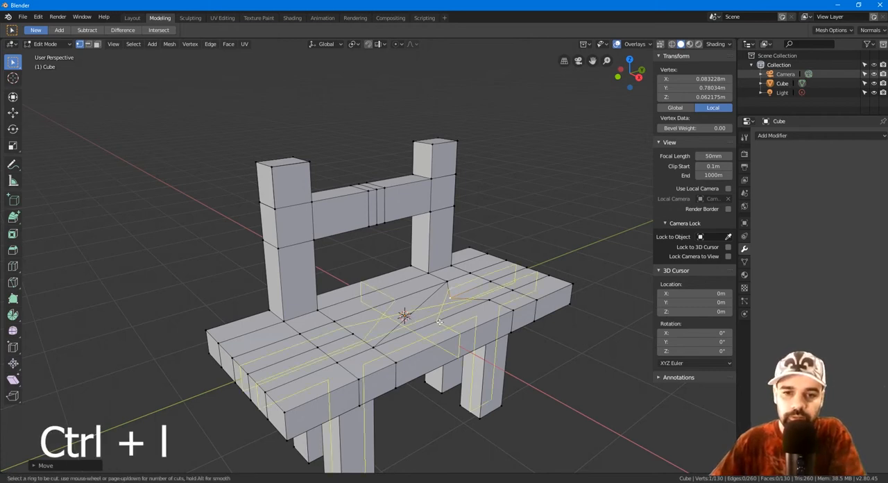
pyautogui.press('Escape')
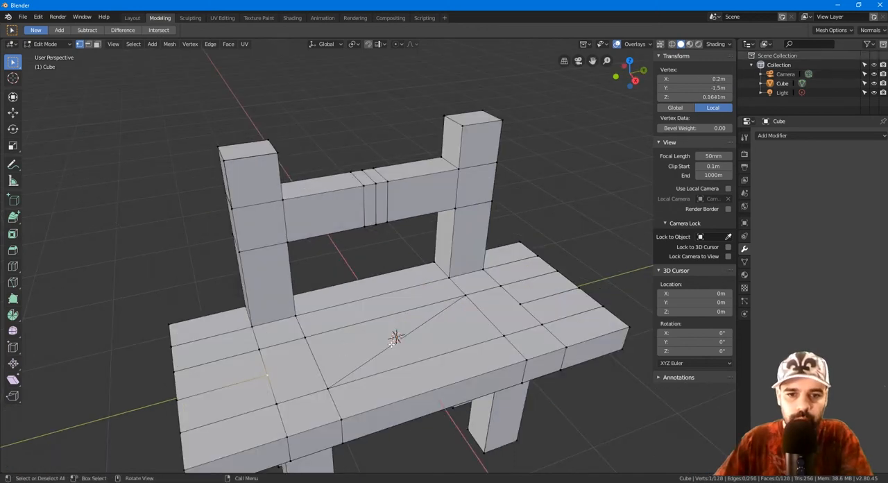
pyautogui.hotkey('ctrl', 'r')
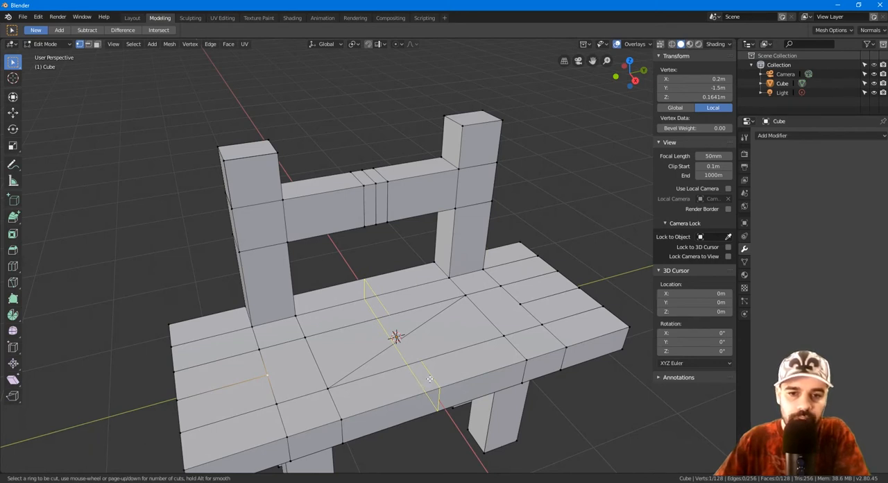
pyautogui.rightClick(433, 380)
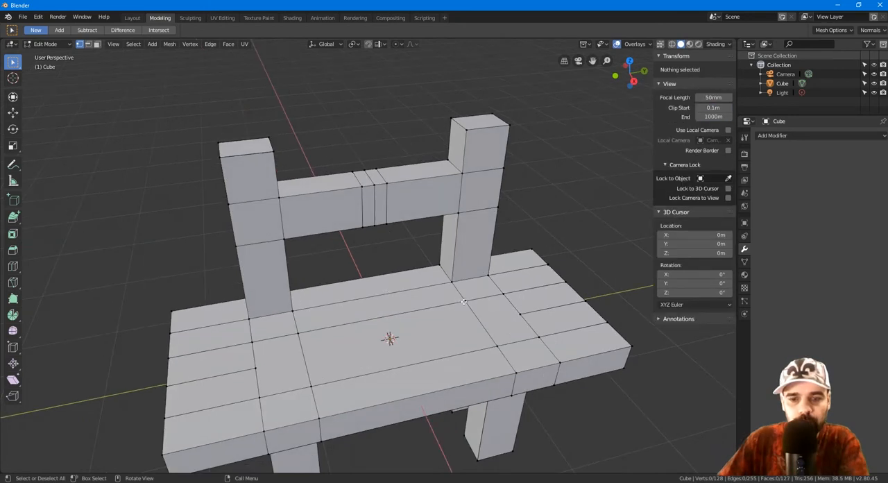
# Step: Add an edge with Fill between two opposite corner vertices of the seat's central face, and select that face in face selection
pyautogui.click(464, 301)
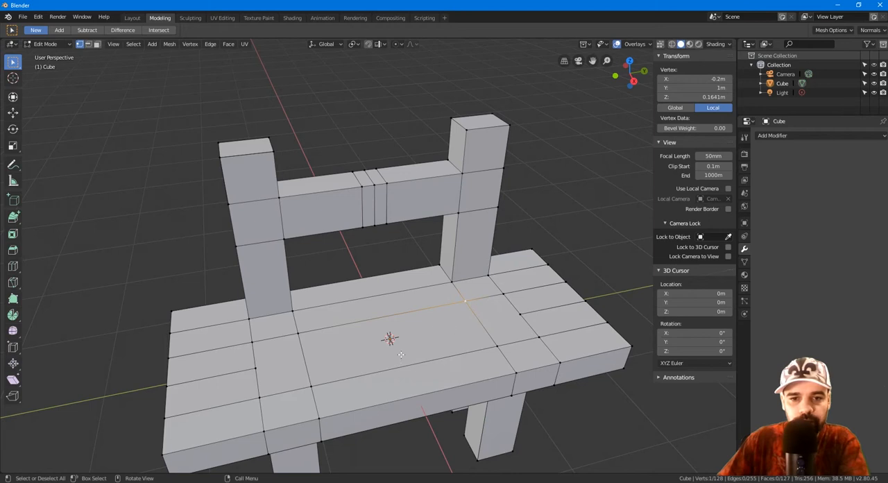
pyautogui.keyDown('shift'); pyautogui.click(318, 383); pyautogui.keyUp('shift')
pyautogui.press('f')
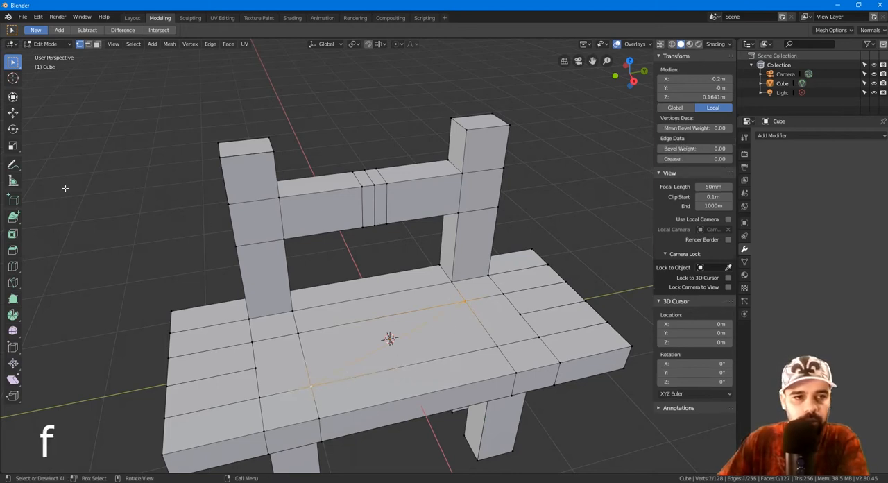
pyautogui.click(97, 44)
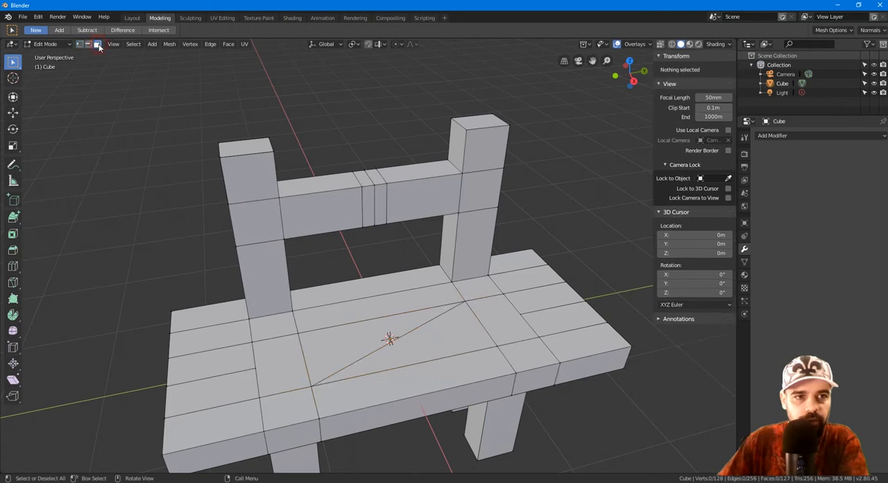
pyautogui.click(348, 342)
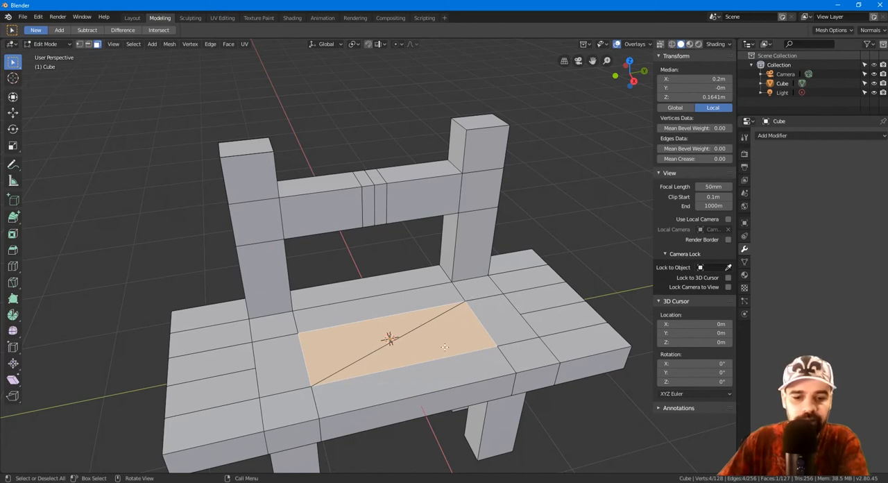
# Step: In edge selection, try to move the loose diagonal edge across the seat's central face, and clear the selection
pyautogui.click(88, 43)
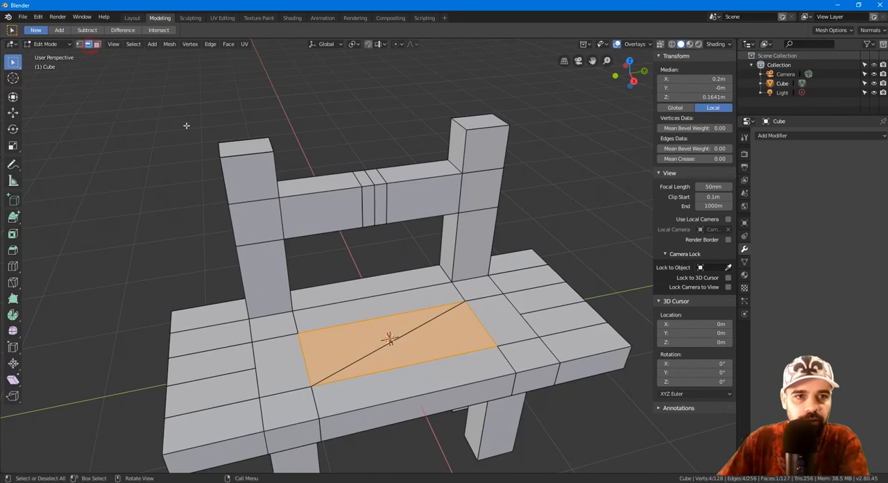
pyautogui.click(410, 329)
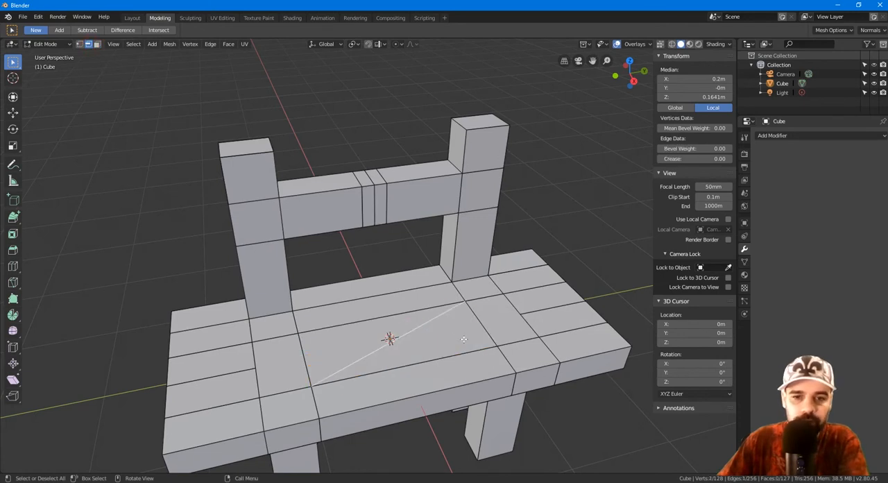
pyautogui.press('g')
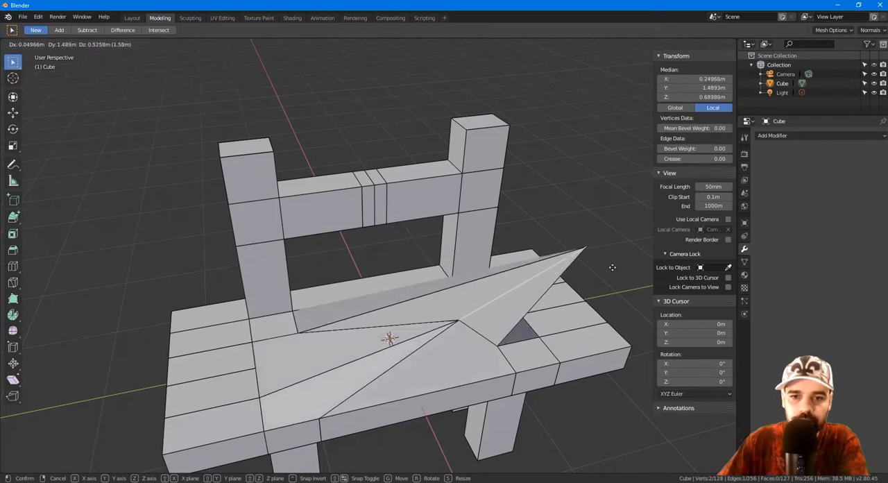
pyautogui.press('Escape')
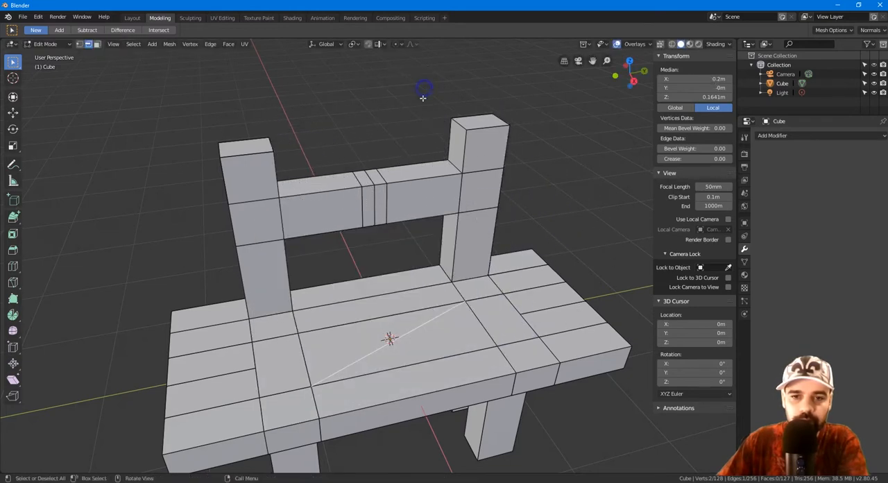
pyautogui.click(150, 137)
# Step: Connect the same two corner vertices with Connect Vertex Path, and select each triangular half of the face in face selection
pyautogui.click(79, 44)
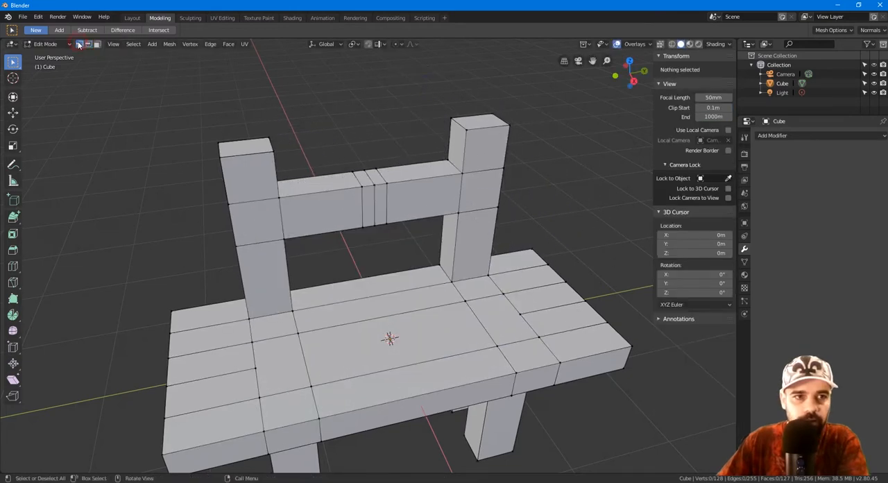
pyautogui.click(463, 300)
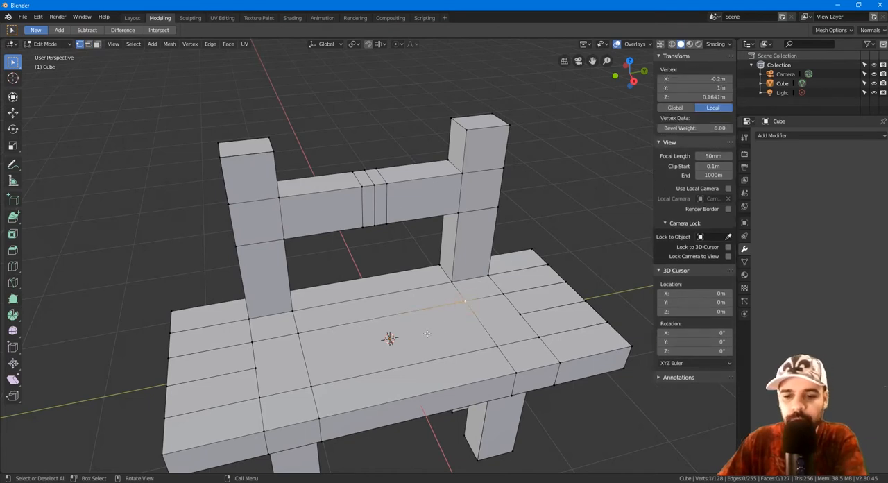
pyautogui.keyDown('shift'); pyautogui.click(314, 385); pyautogui.keyUp('shift')
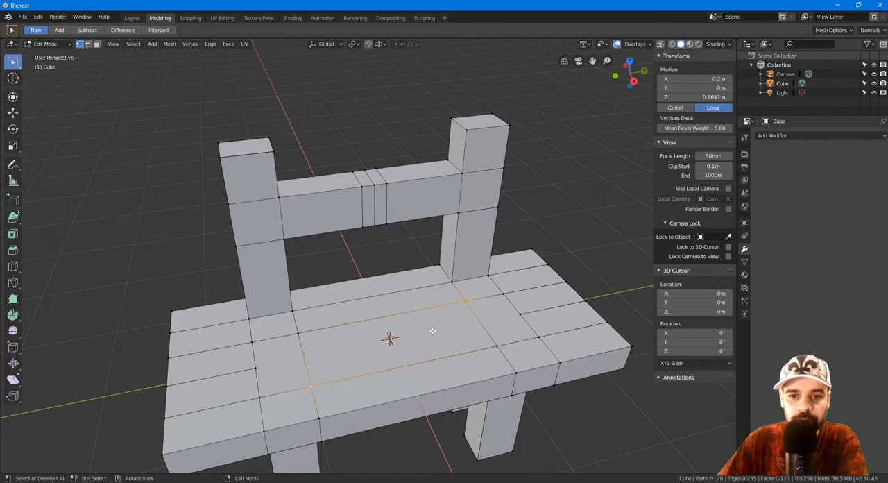
pyautogui.press('j')
pyautogui.click(96, 44)
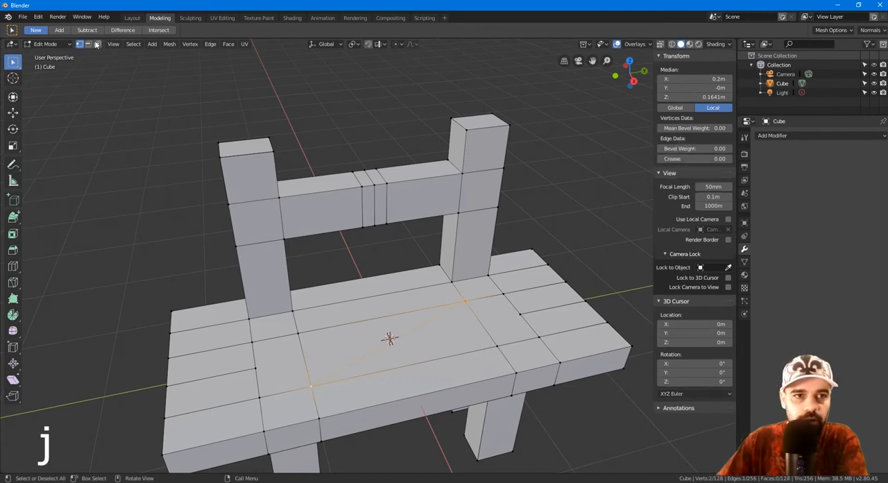
pyautogui.click(338, 333)
pyautogui.click(448, 344)
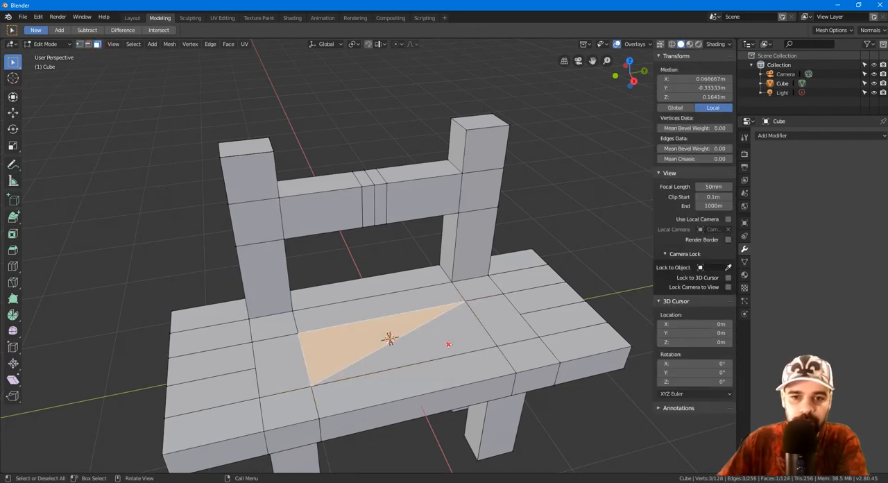
pyautogui.click(360, 330)
pyautogui.click(440, 340)
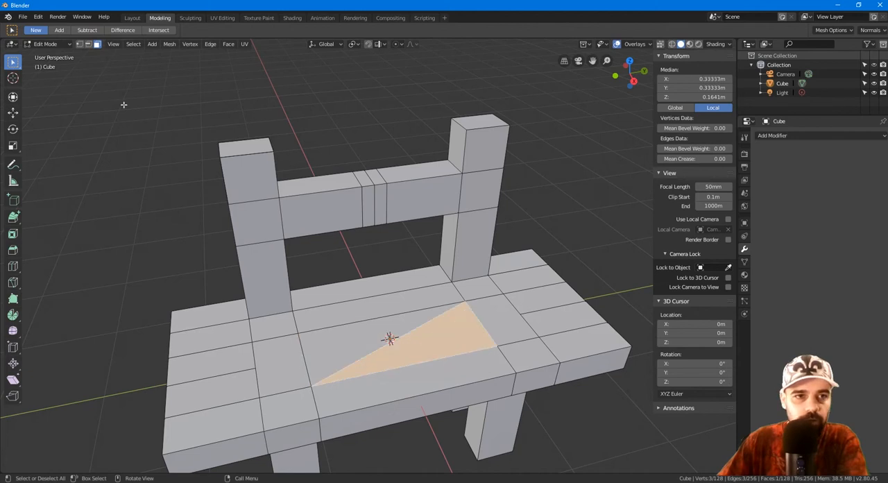
# Step: In edge selection, try to move the connected diagonal edge upward and cancel the move
pyautogui.click(88, 45)
pyautogui.click(419, 325)
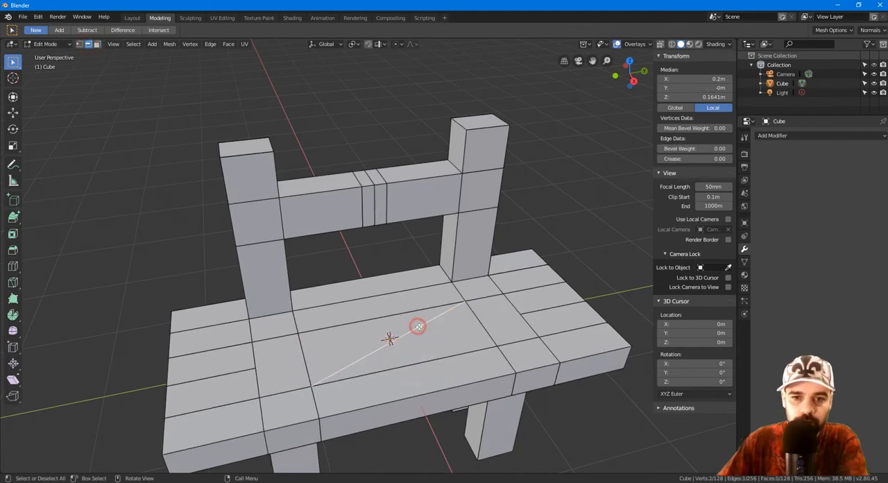
pyautogui.press('g')
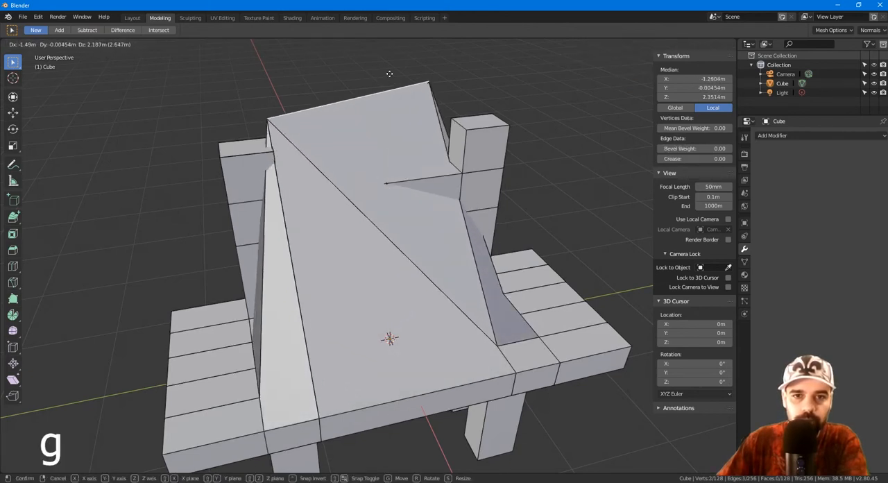
pyautogui.rightClick(393, 73)
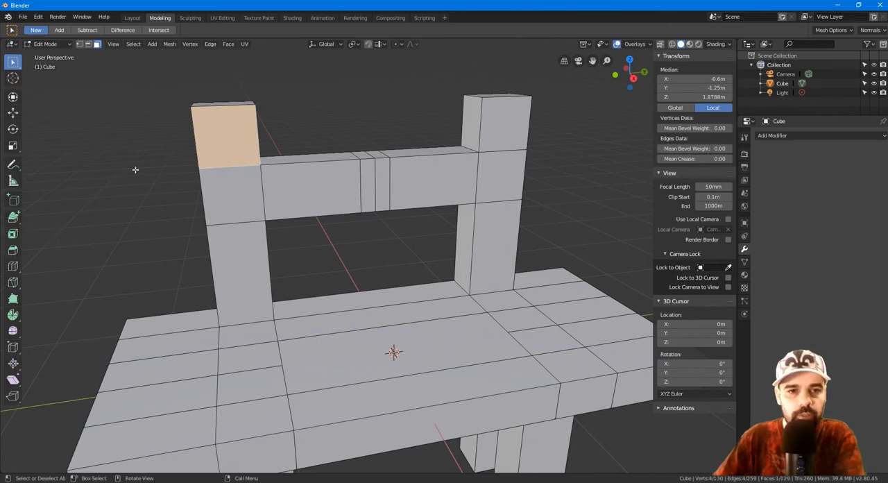
# Step: Inset the upper front face of the left backrest post by about 0.08 m and extrude it forward about 0.97 m
pyautogui.press('i')
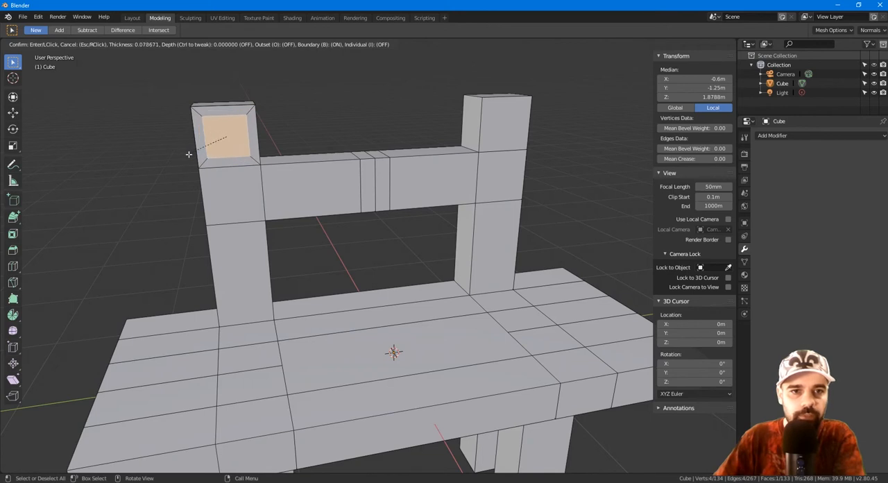
pyautogui.click(189, 152)
pyautogui.press('e')
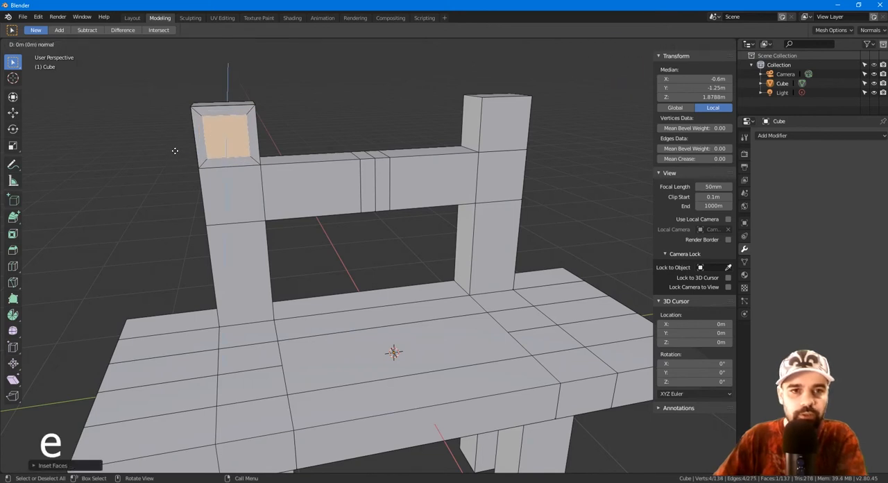
pyautogui.click(176, 170)
# Step: Inset the end face of the new arm slightly and extrude it forward about 1.09 m as a narrower section
pyautogui.press('i')
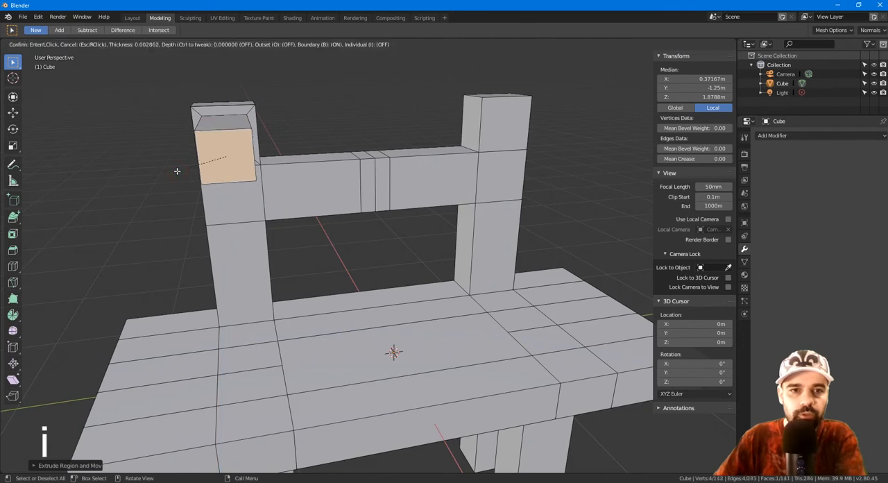
pyautogui.click(182, 169)
pyautogui.press('e')
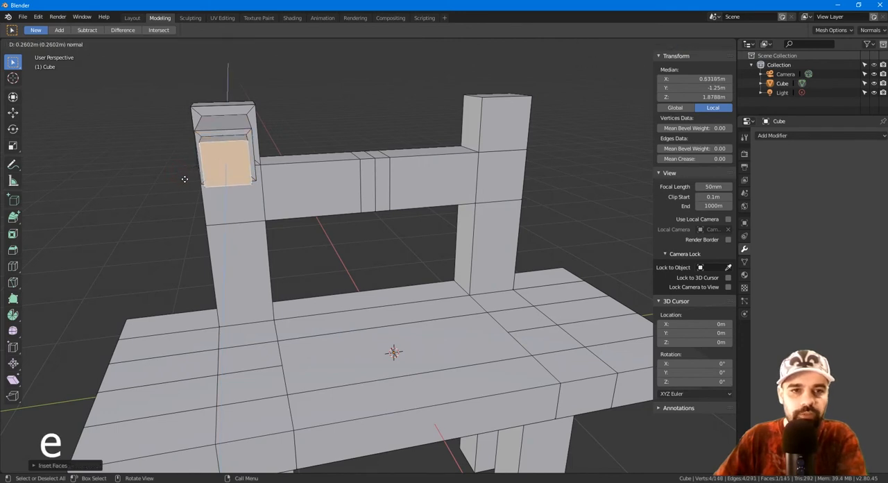
pyautogui.click(190, 212)
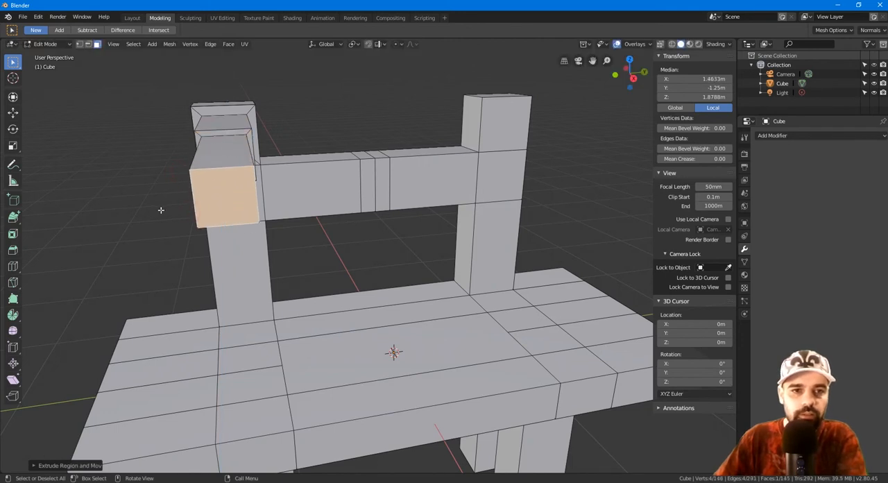
# Step: Extrude and enlarge the arm's end face in place into a wide square, and extend it about 0.49 m into a block
pyautogui.moveTo(142, 205); pyautogui.dragTo(403, 204, button='middle')
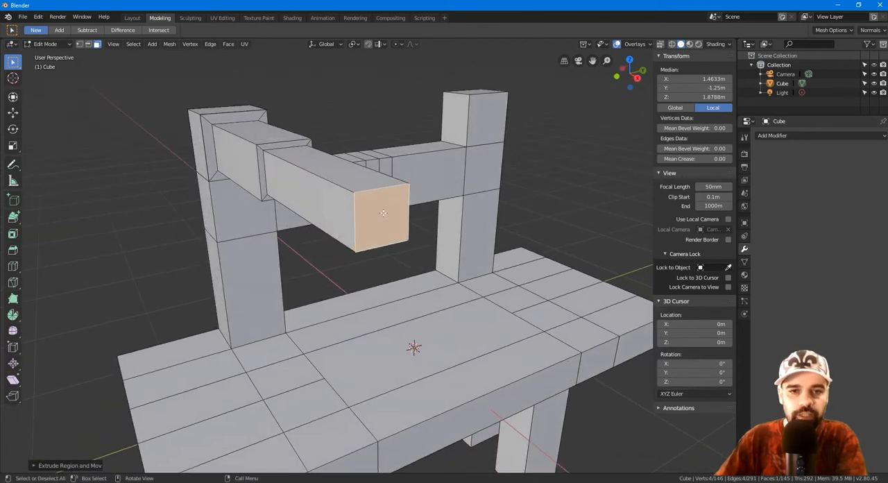
pyautogui.press('e')
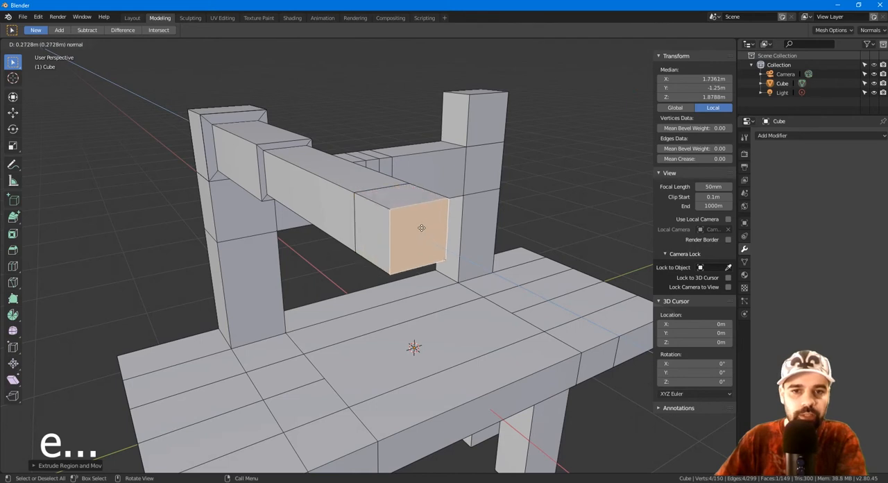
pyautogui.rightClick(422, 228)
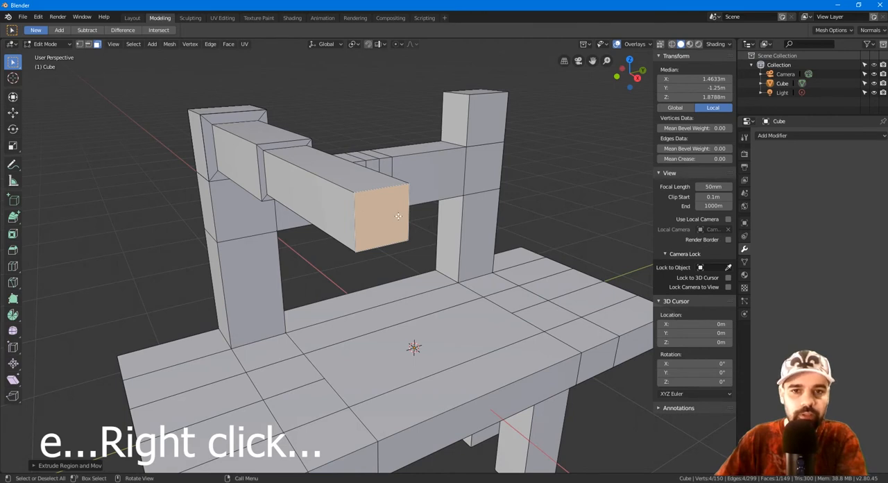
pyautogui.press('s')
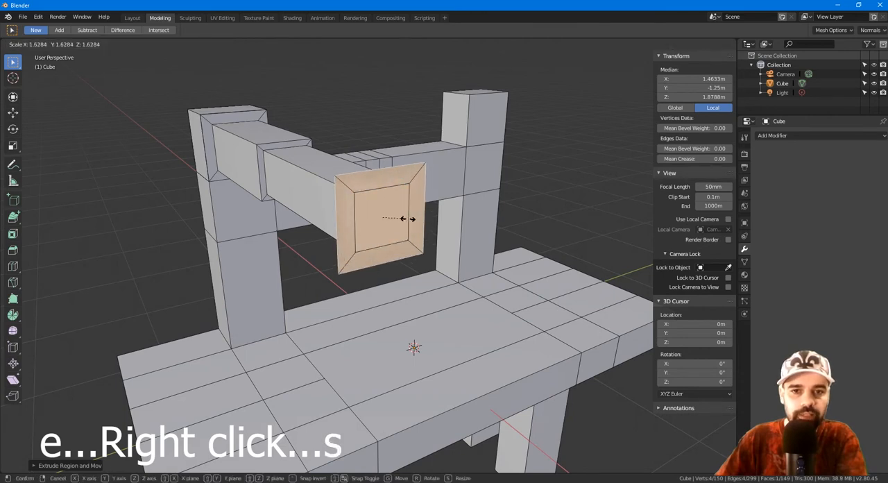
pyautogui.click(440, 217)
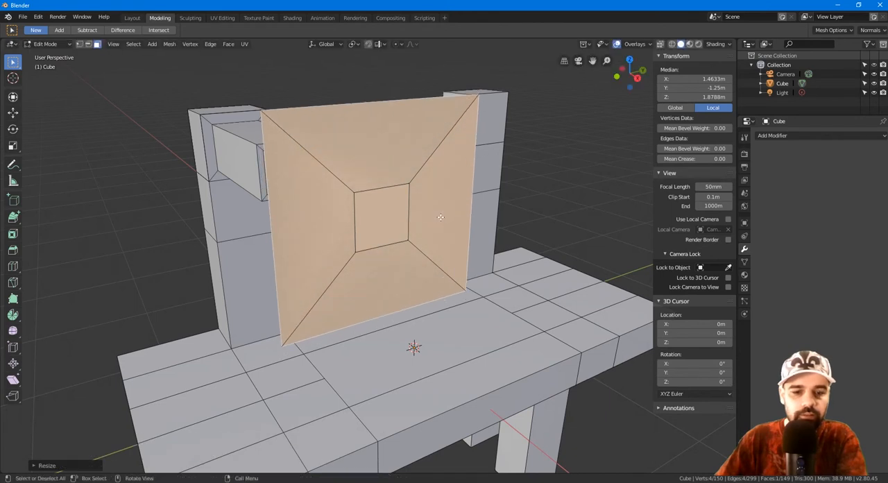
pyautogui.press('e')
pyautogui.click(521, 251)
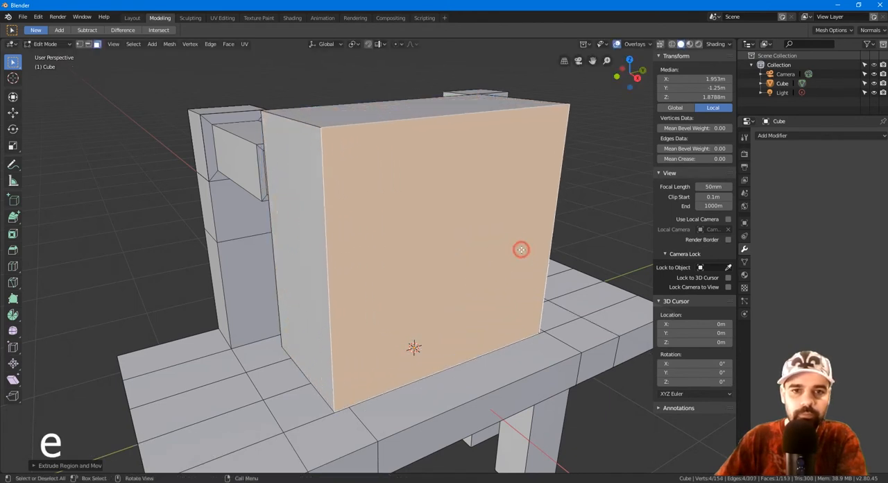
# Step: Inset the block's front face by about 0.13 m, extrude it forward about 0.37 m, and deselect everything
pyautogui.press('i')
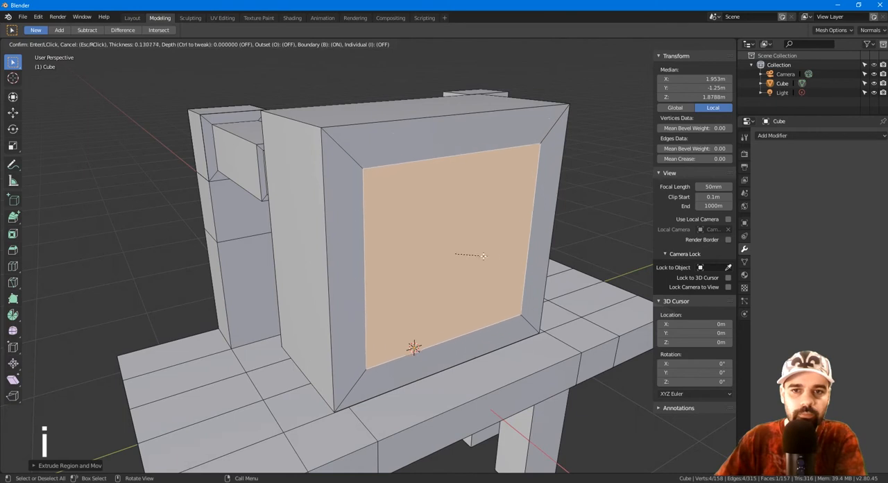
pyautogui.click(481, 256)
pyautogui.press('e')
pyautogui.click(567, 279)
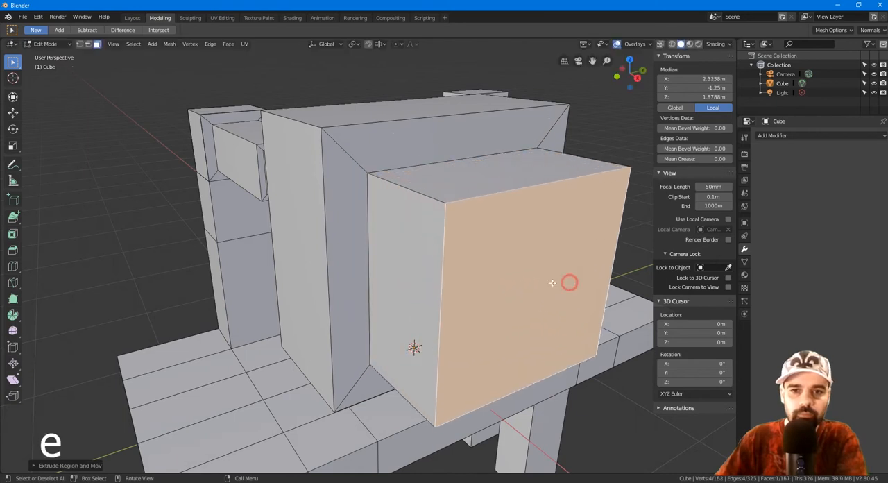
pyautogui.hotkey('alt', 'a')
# Step: Bevel the upper front edge of the smaller front block with the Bevel tool, by about 0.202 m
pyautogui.moveTo(166, 277); pyautogui.dragTo(218, 254, button='middle')
pyautogui.scroll(-1, 199, 247)
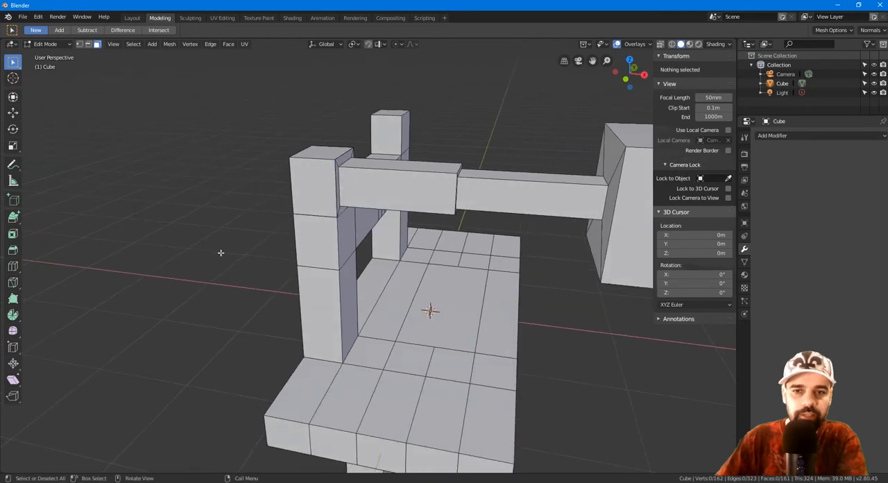
pyautogui.moveTo(237, 336); pyautogui.dragTo(181, 355, button='middle')
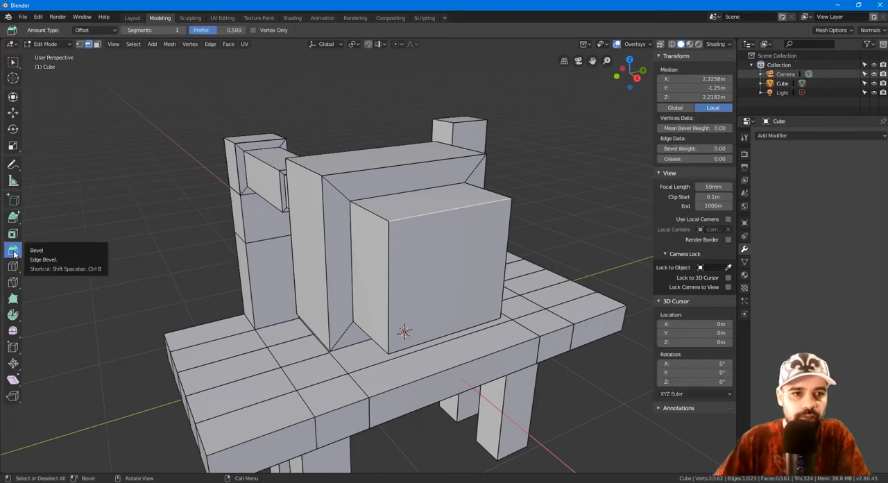
pyautogui.moveTo(444, 209); pyautogui.dragTo(470, 265)
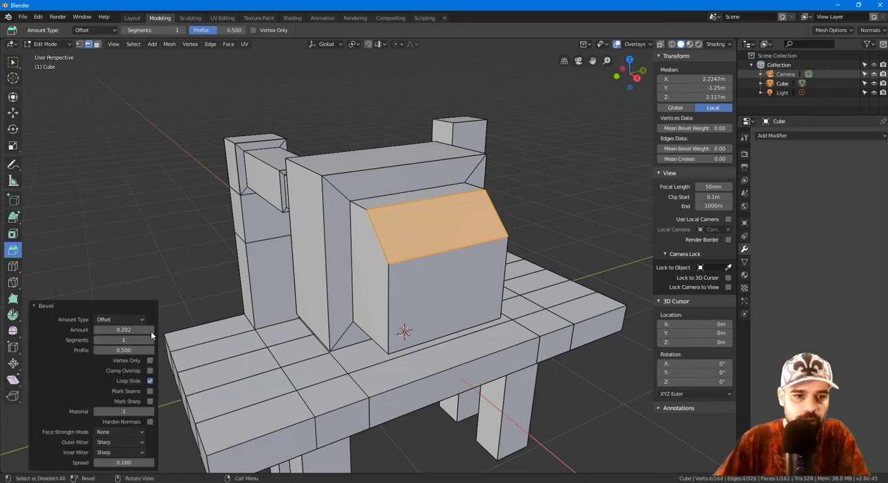
# Step: Set the bevel to 8 segments and lower its profile until the rounded edge curves inward
pyautogui.moveTo(118, 340); pyautogui.dragTo(136, 339)
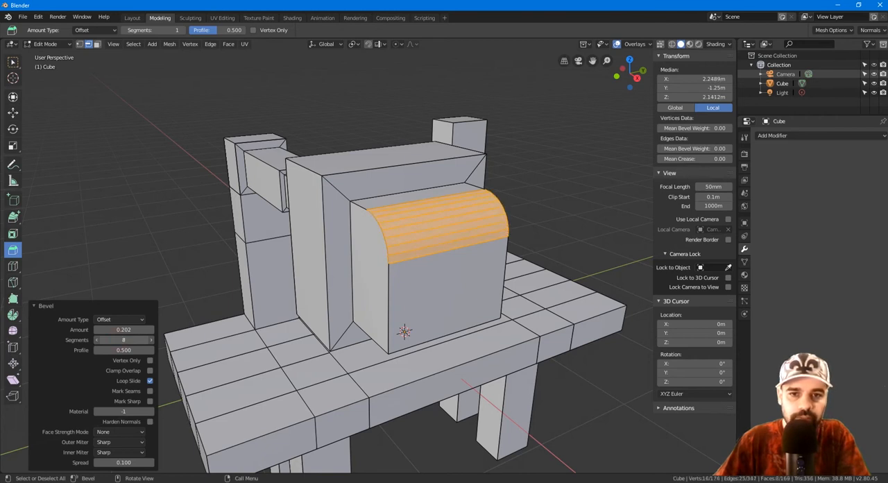
pyautogui.moveTo(118, 340); pyautogui.dragTo(118, 340)
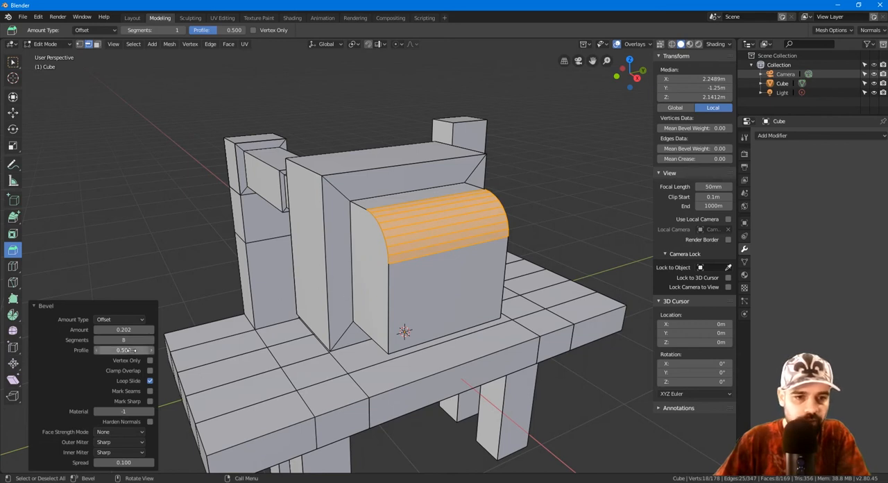
pyautogui.moveTo(124, 349); pyautogui.dragTo(108, 350)
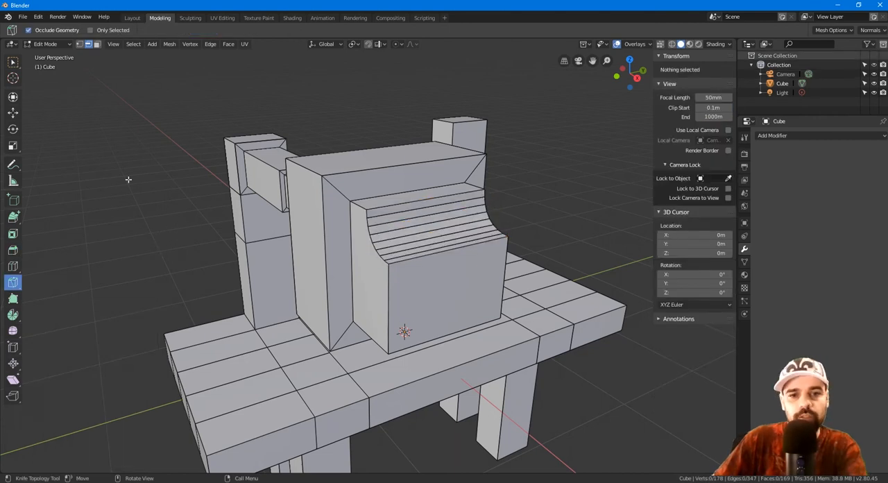